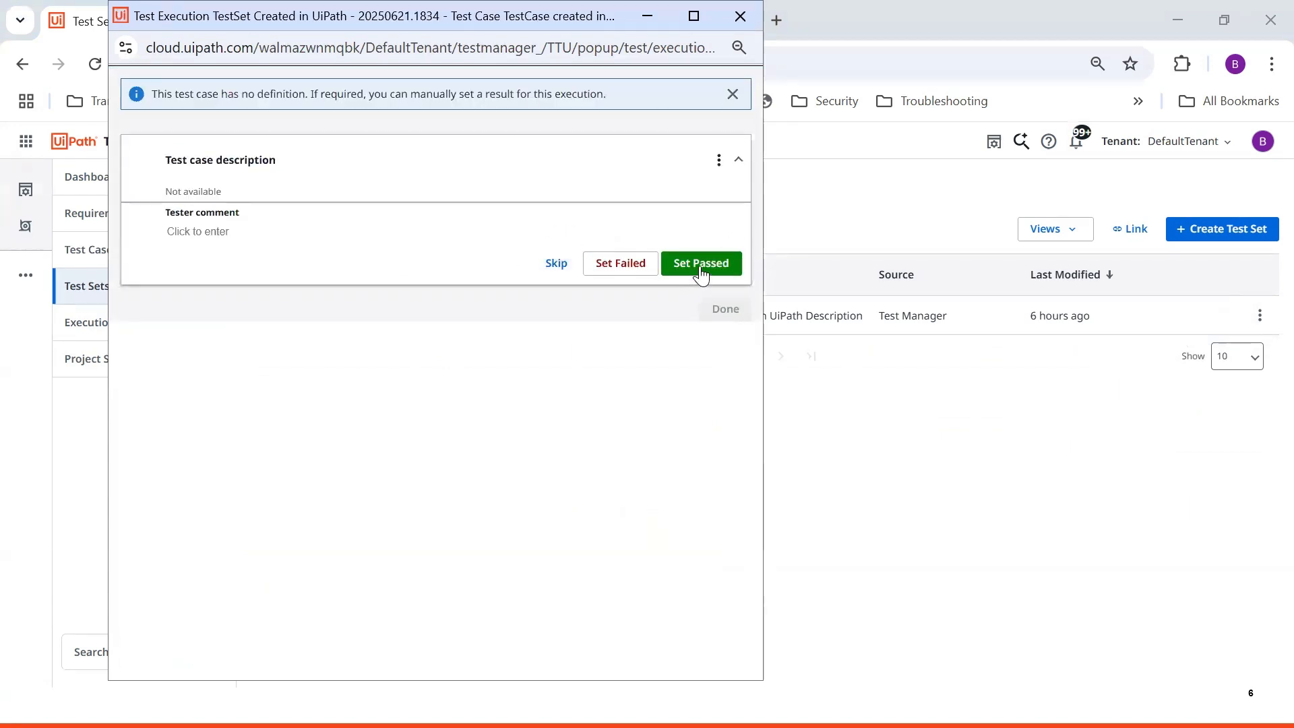
# Set the manual test execution to passed, finish it, and open the project's Execution results in Test Manager.
pyautogui.click(700, 264)
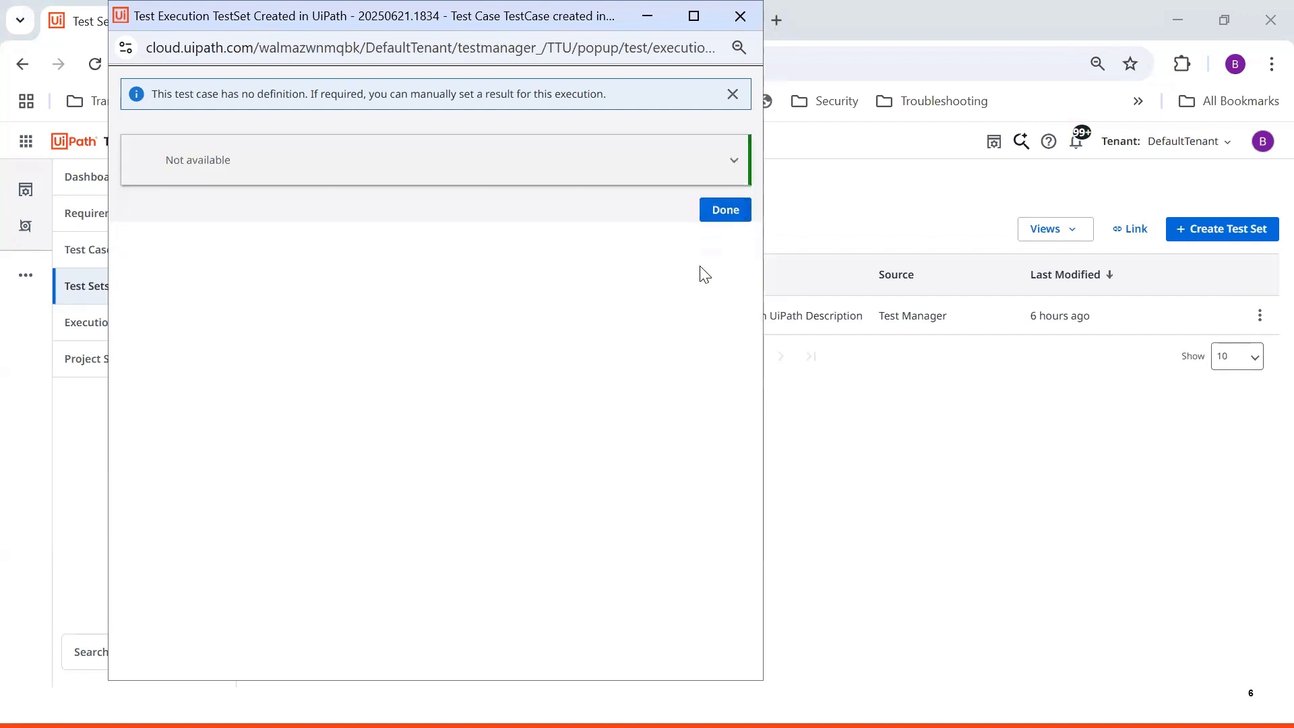
pyautogui.click(726, 208)
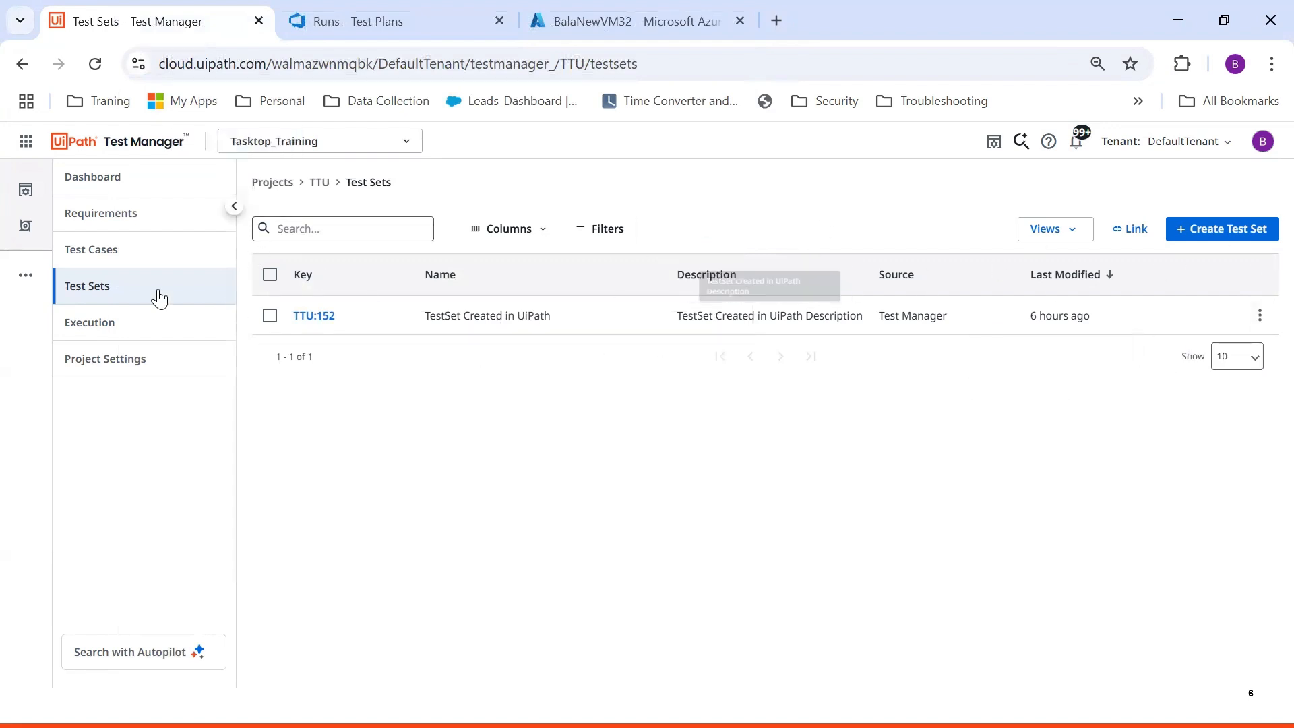
pyautogui.click(106, 326)
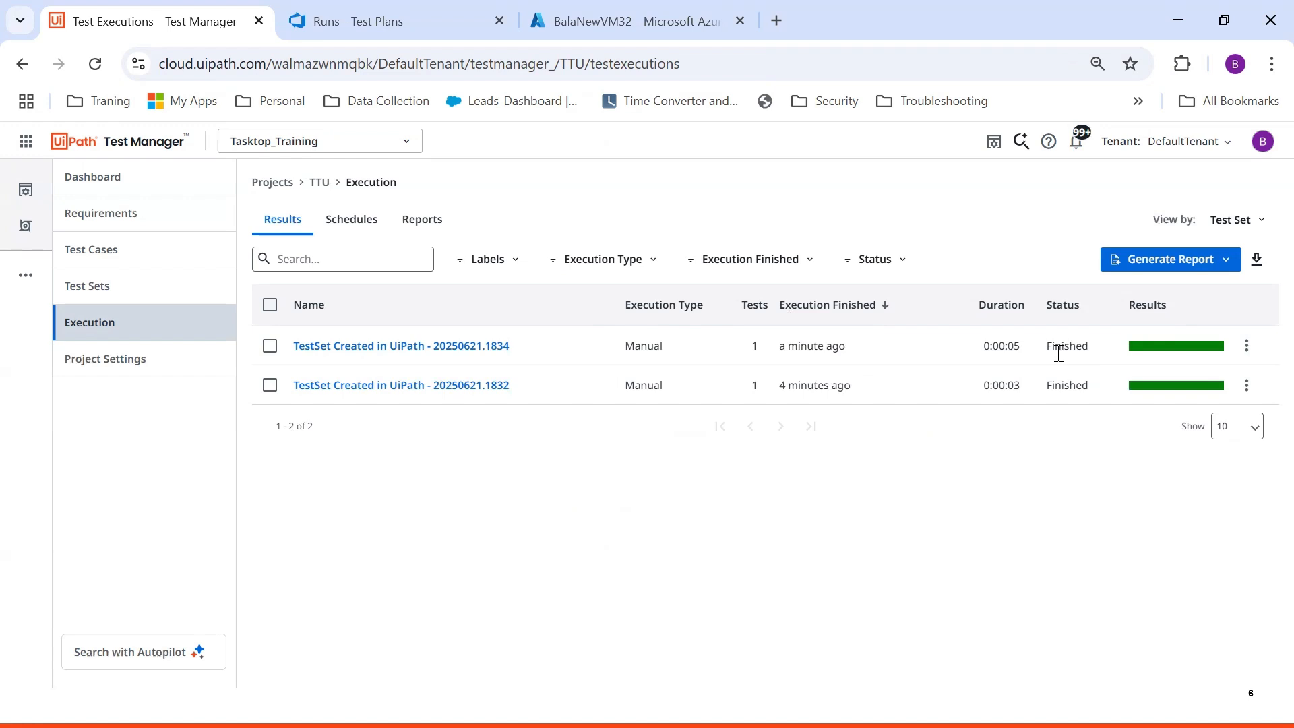
# Open a new Notepad note headed "UiPath Test Manager" and list the fields Name and Execution Type under it.
pyautogui.press('super')
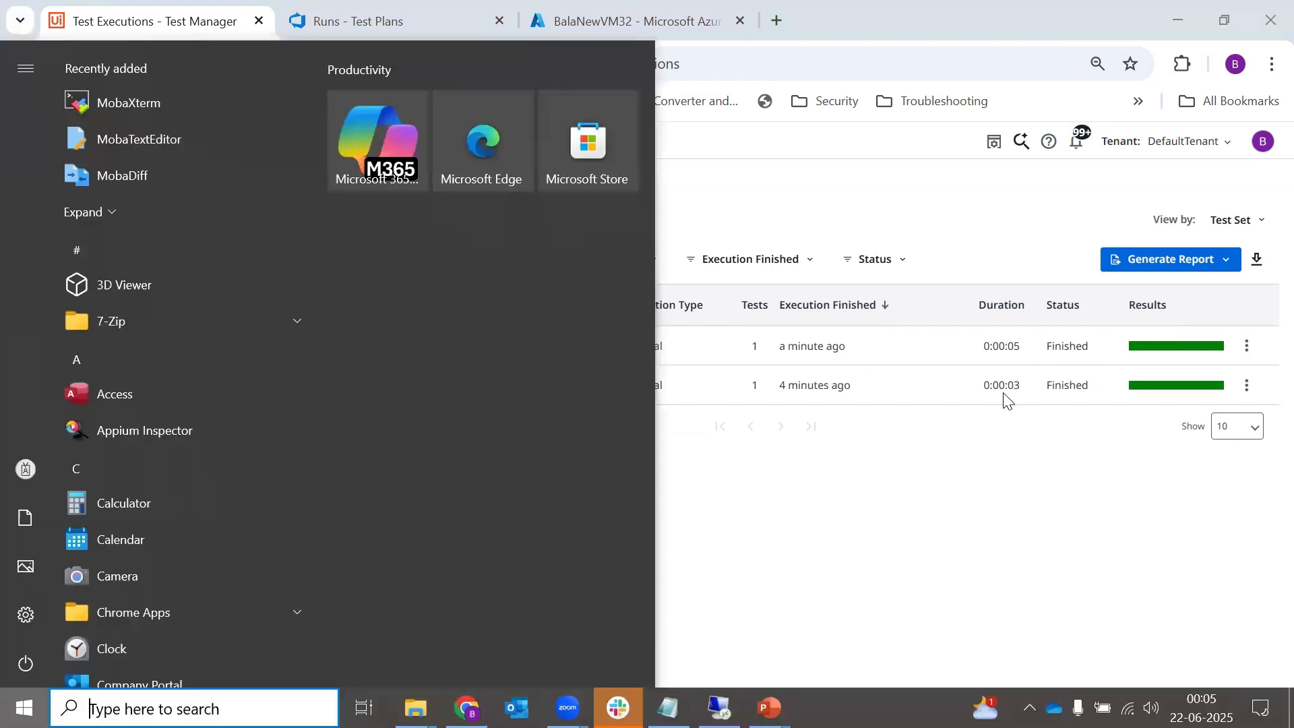
pyautogui.write('note')
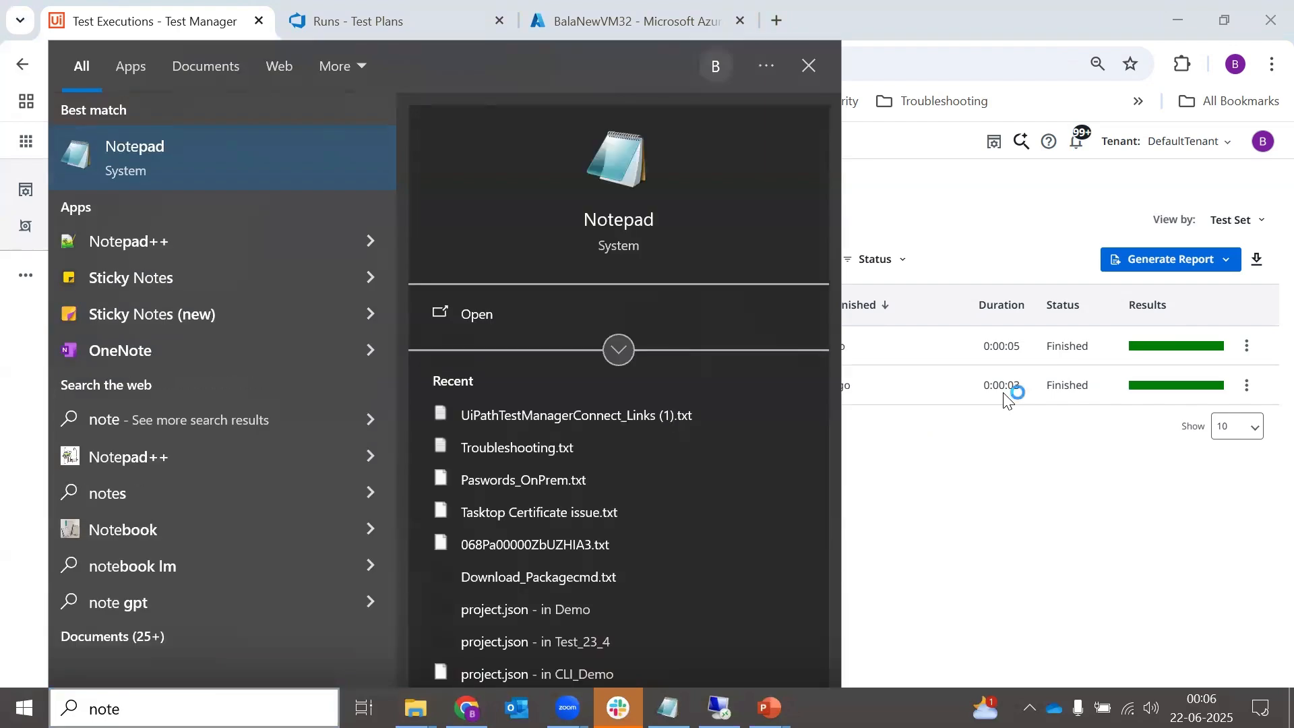
pyautogui.press('Return')
pyautogui.write('Ui')
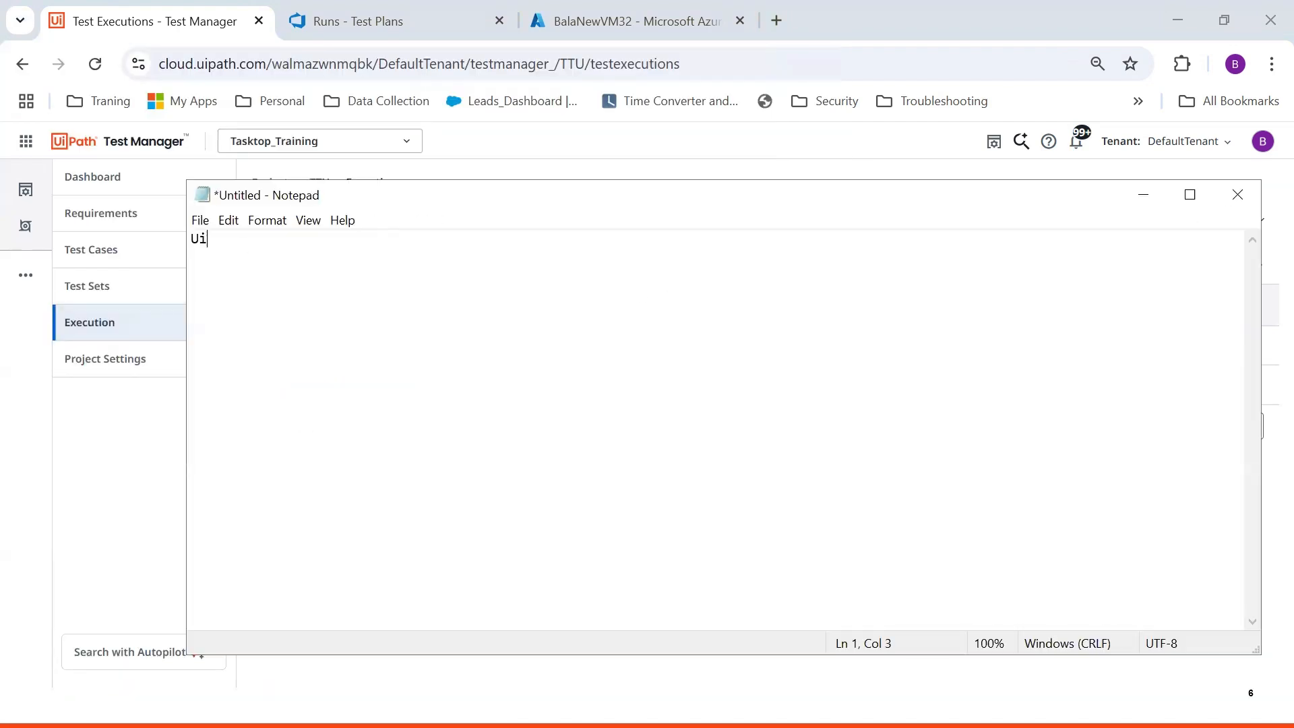
pyautogui.write('Path Test Manager')
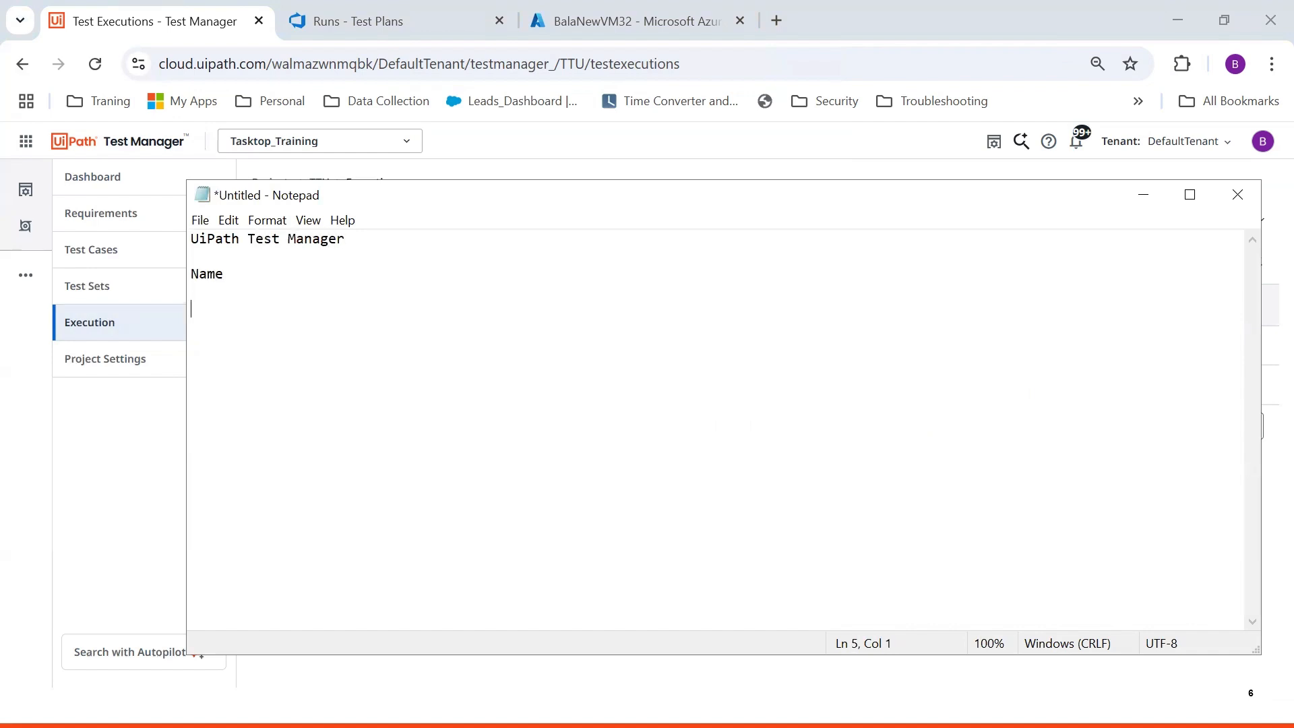
pyautogui.hotkey('alt', 'Tab')
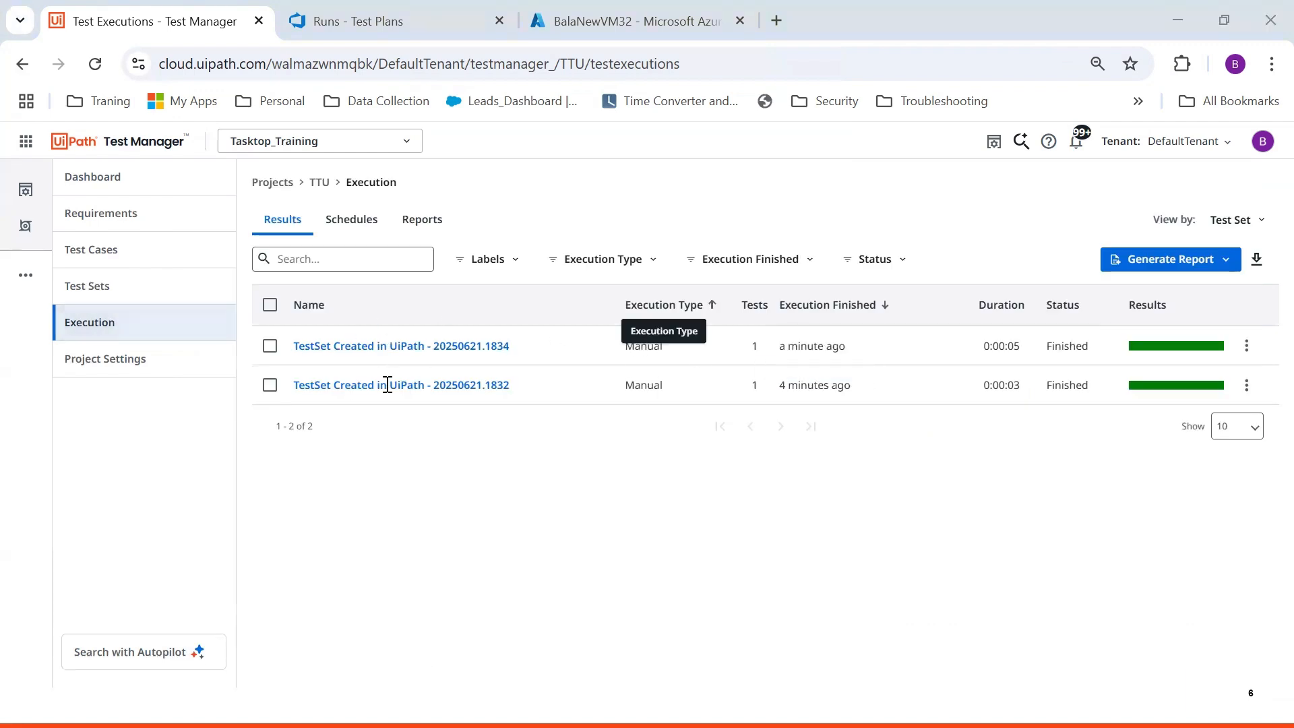
pyautogui.hotkey('alt', 'Tab')
pyautogui.write('Executio')
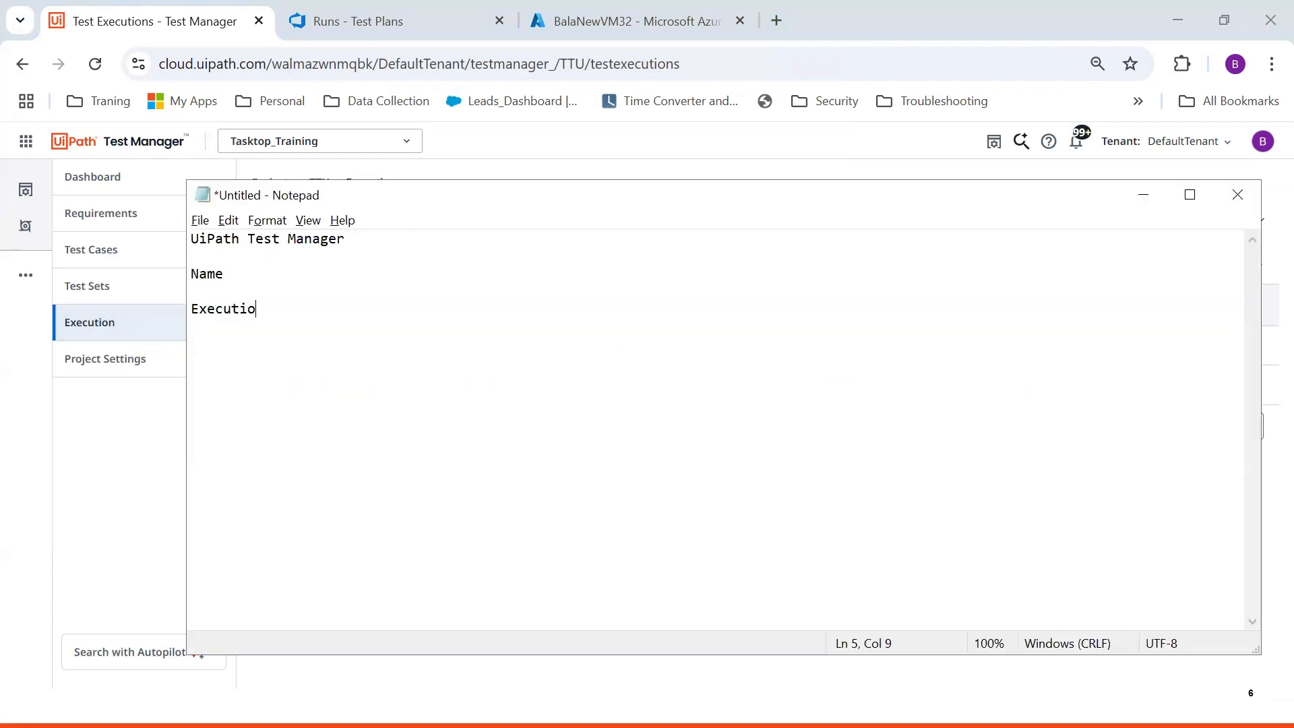
pyautogui.write('n Type')
# Add a Status line to the note with the values "FInished, Cancelled, Canceling, None, Running".
pyautogui.hotkey('alt', 'Tab')
pyautogui.hotkey('alt', 'Tab')
pyautogui.write('Statu')
pyautogui.hotkey('alt', 'Tab')
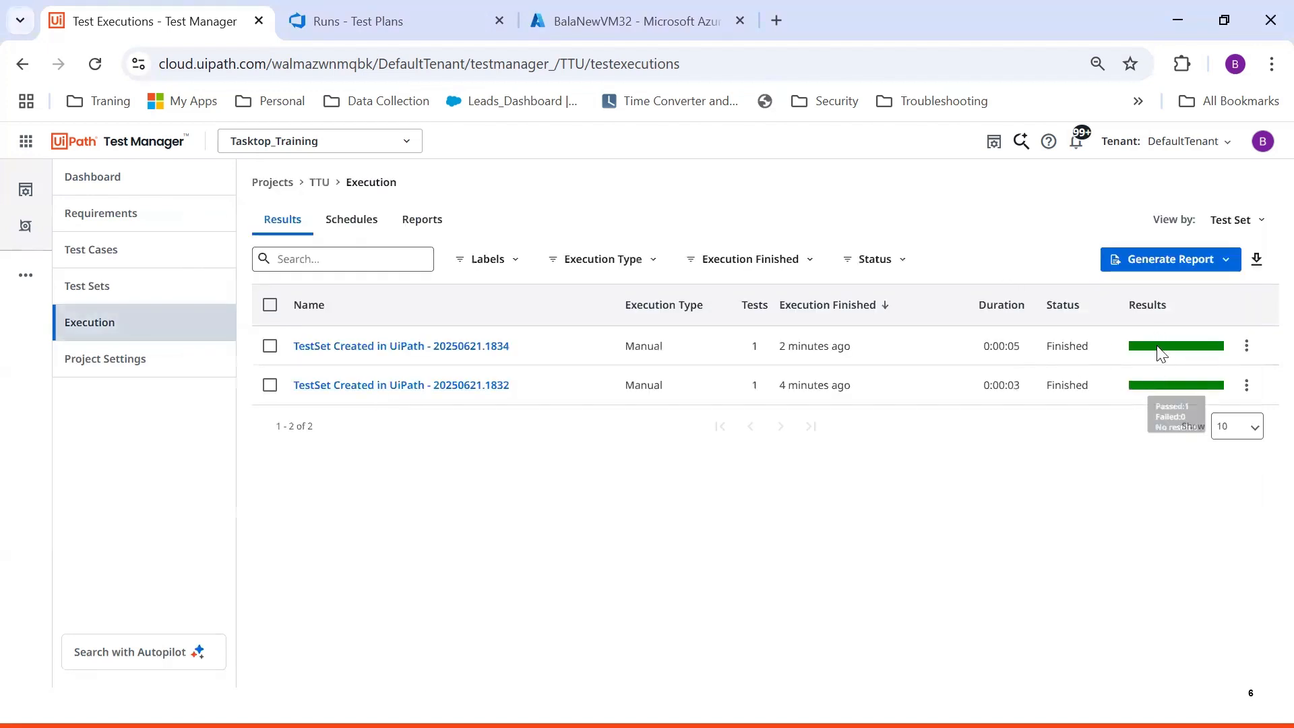
pyautogui.hotkey('alt', 'Tab')
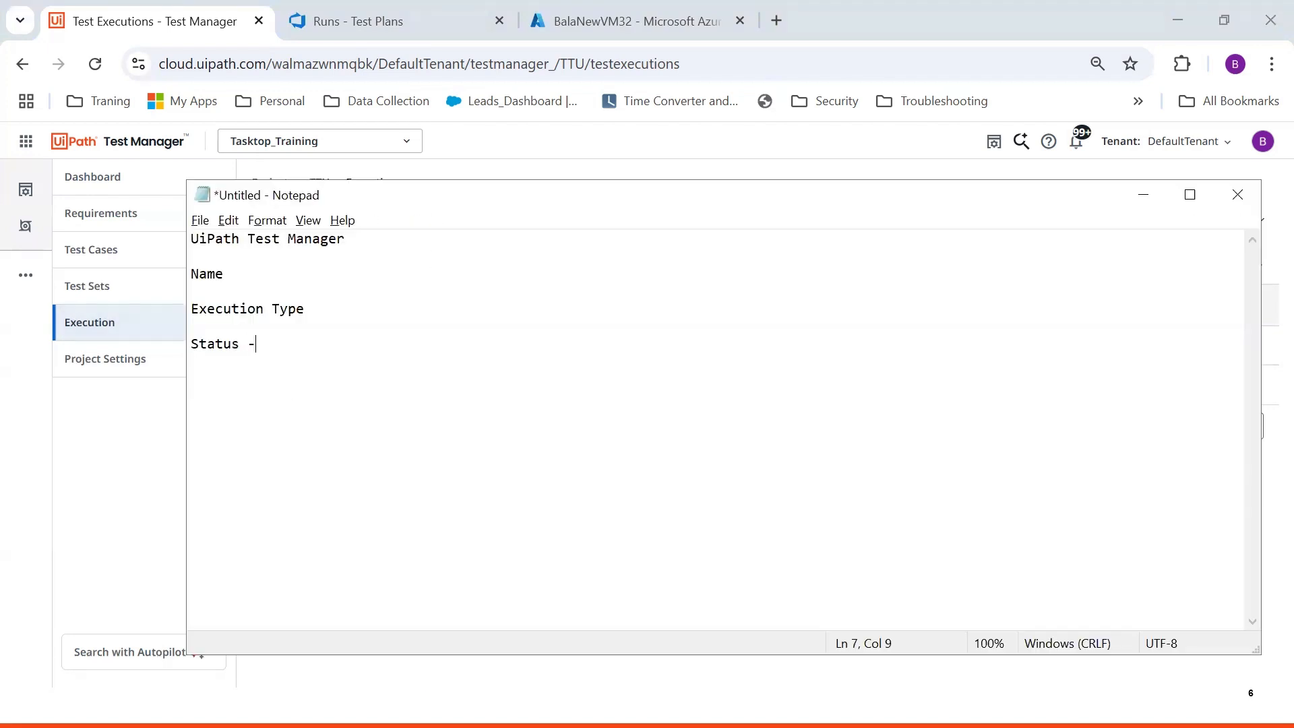
pyautogui.write('s - FInished, Cancelled, C')
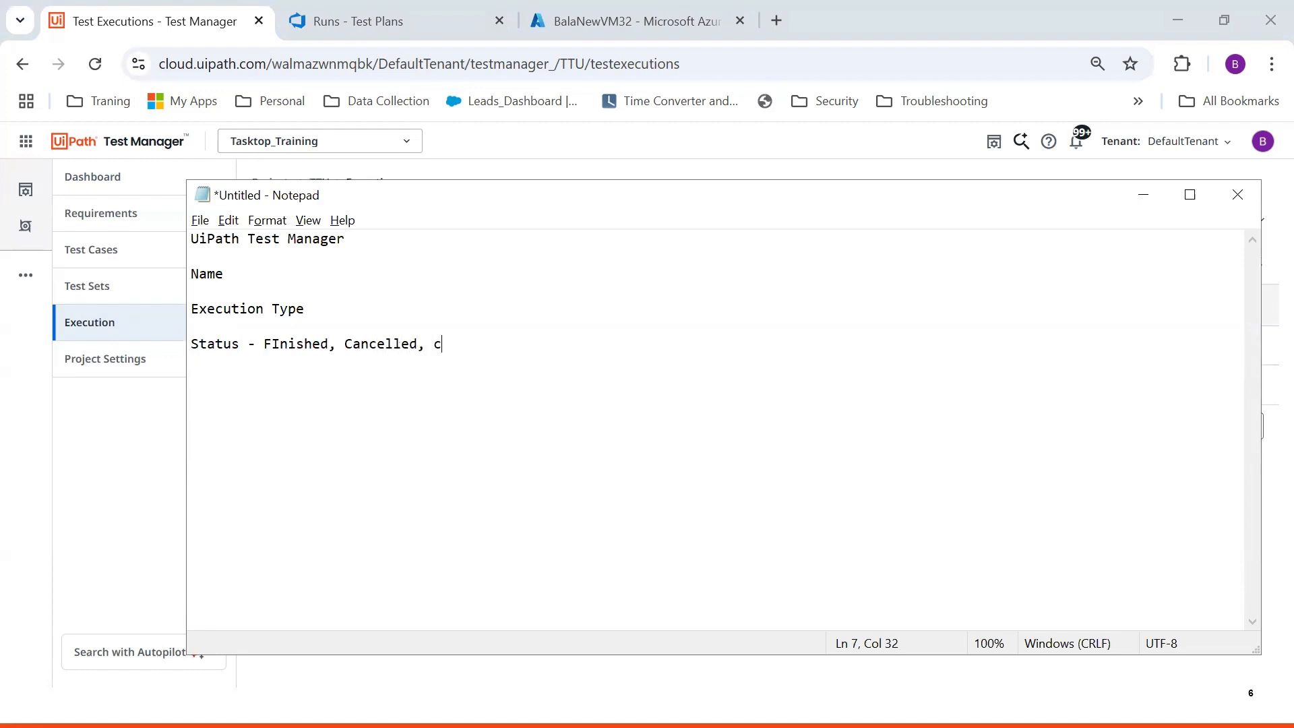
pyautogui.press('BackSpace')
pyautogui.write('Canceling, None')
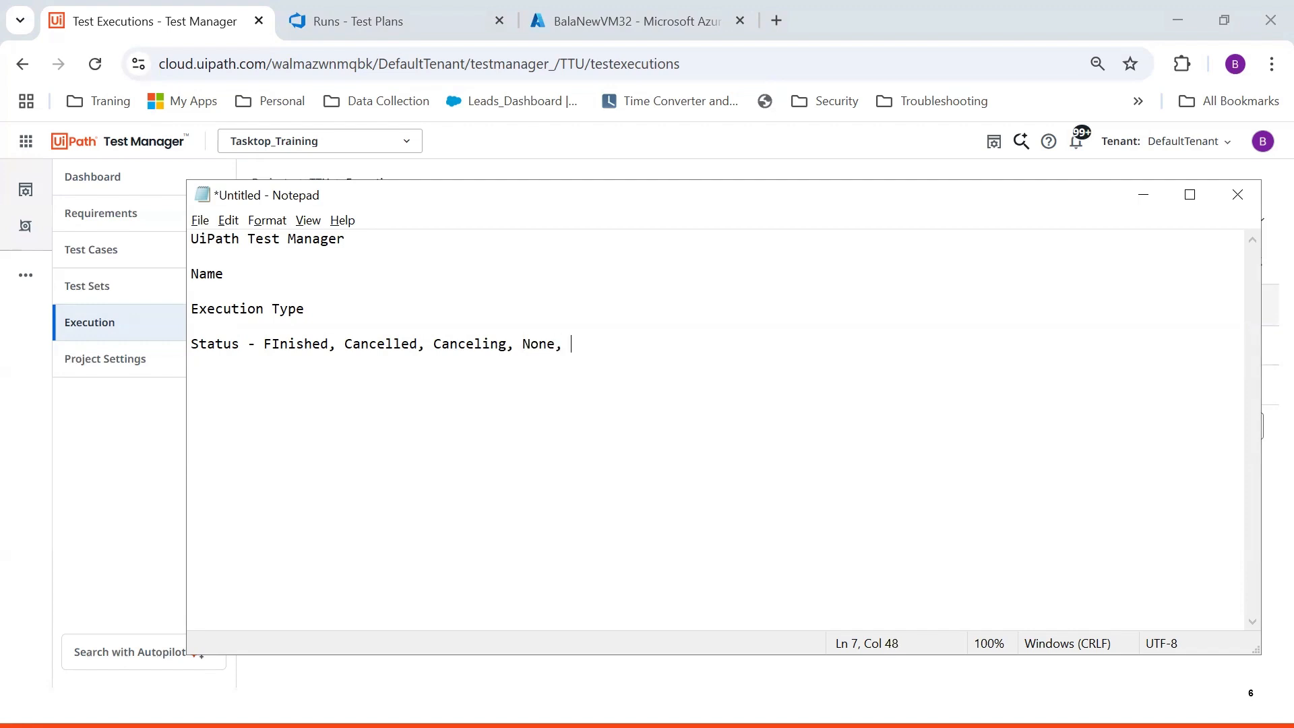
pyautogui.write(', Runining')
# Switch to Azure DevOps in the browser and open the Test plans page showing Plan B.
pyautogui.hotkey('alt', 'Tab')
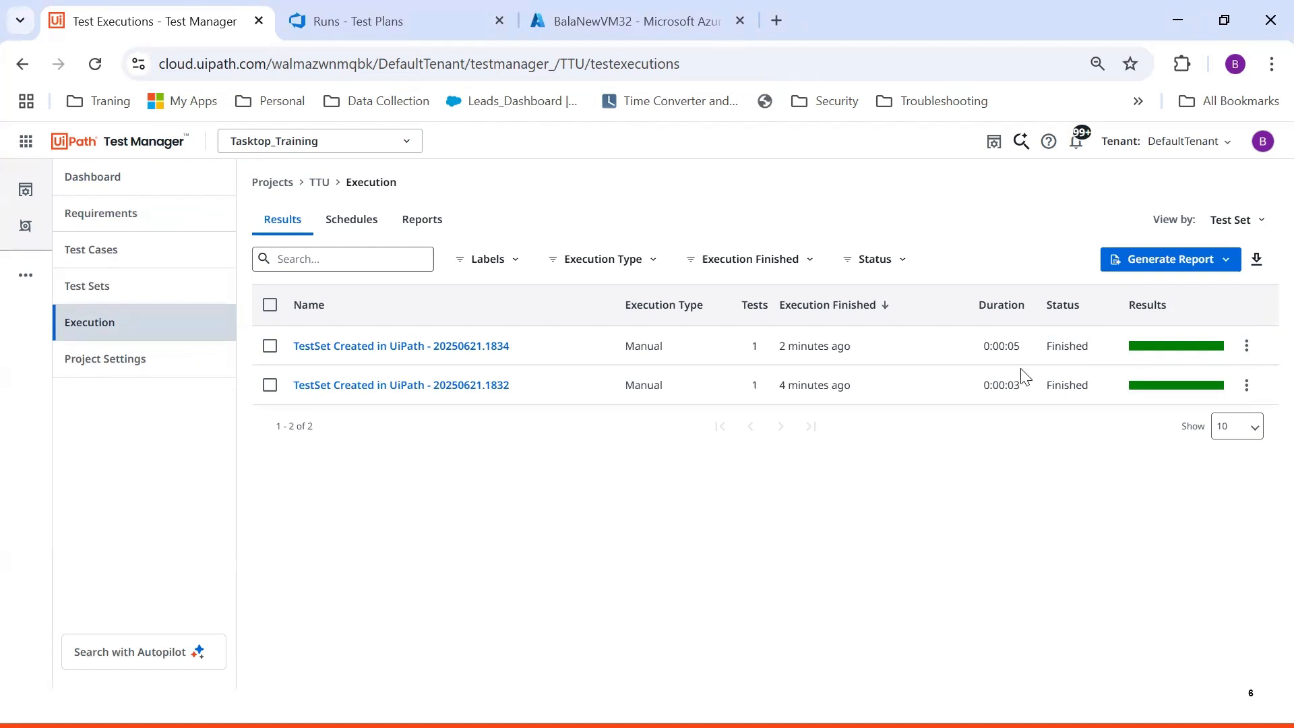
pyautogui.click(297, 21)
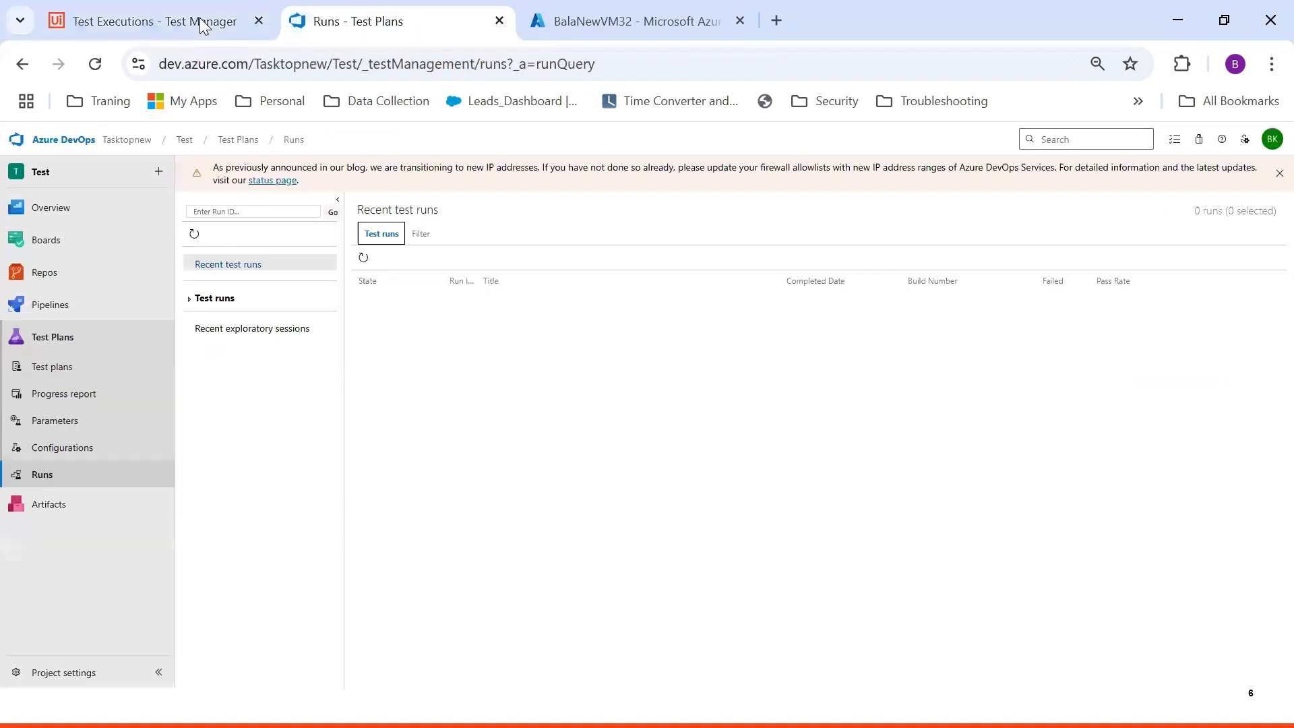
pyautogui.click(85, 373)
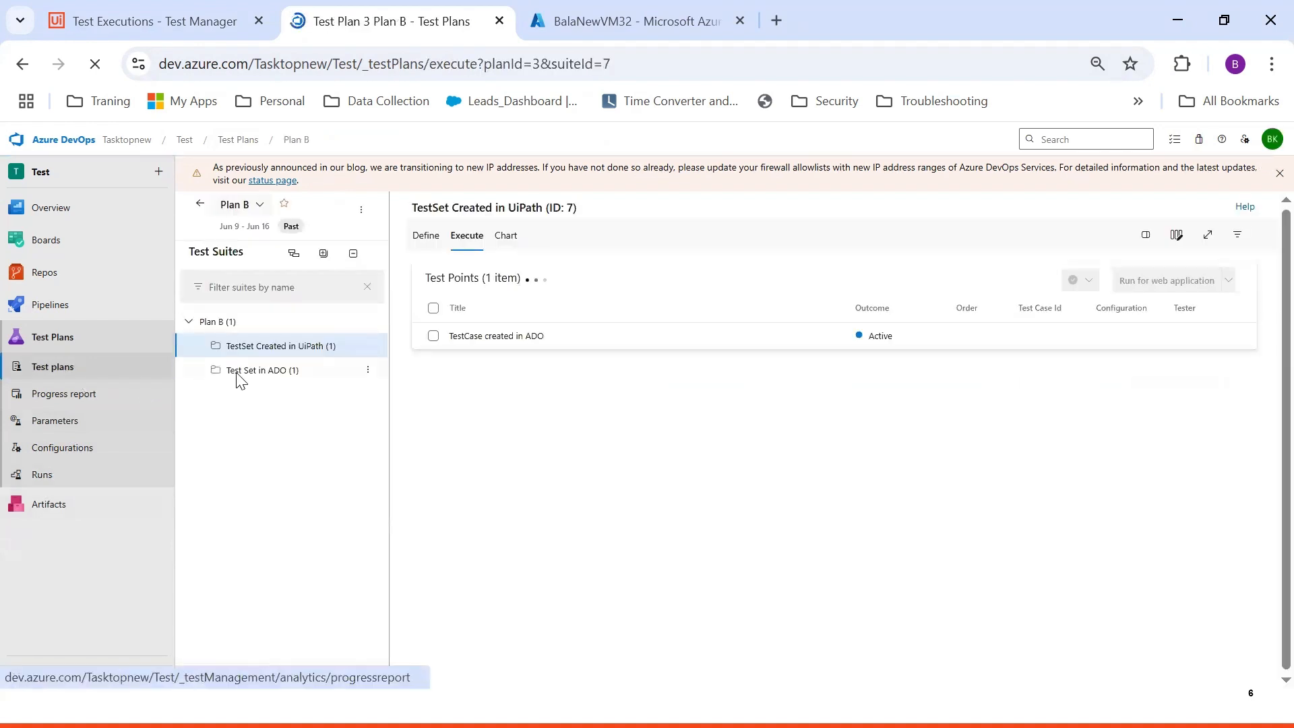
# Look over the options, defined test cases and tester assignment of the suite "TestSet Created in UiPath".
pyautogui.click(358, 362)
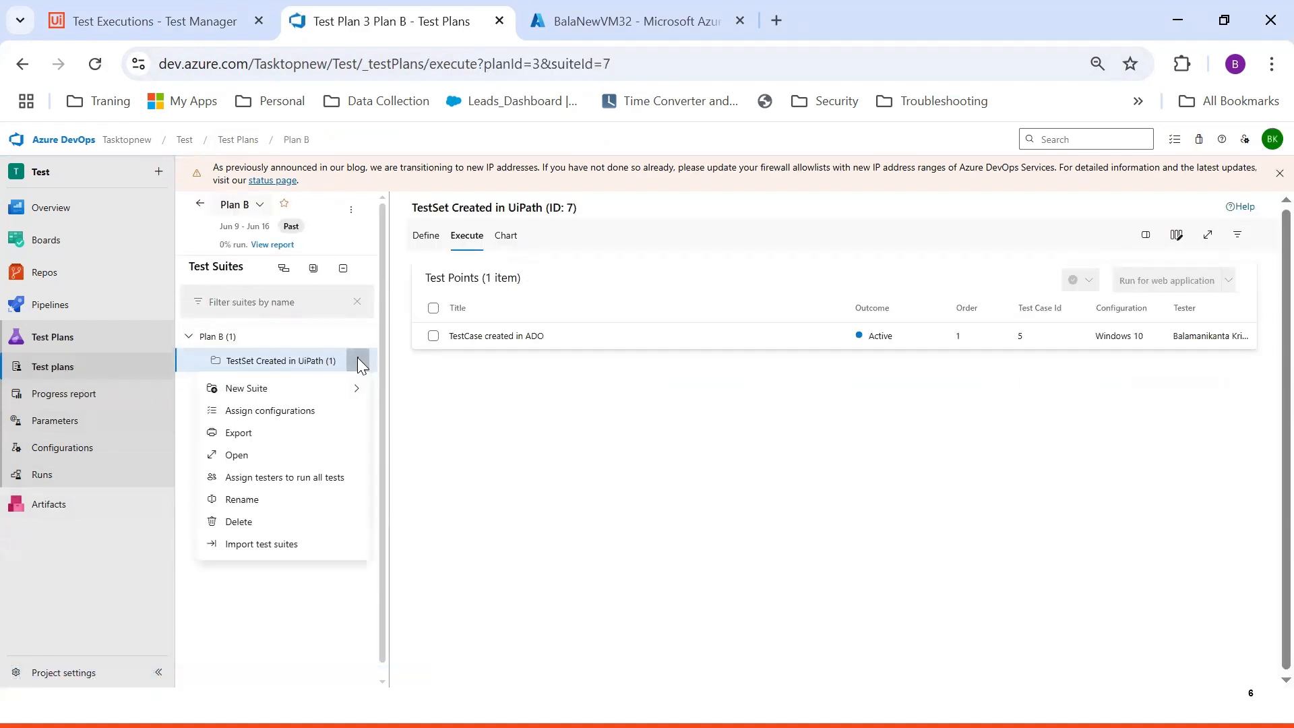
pyautogui.moveTo(315, 390)
pyautogui.click(420, 244)
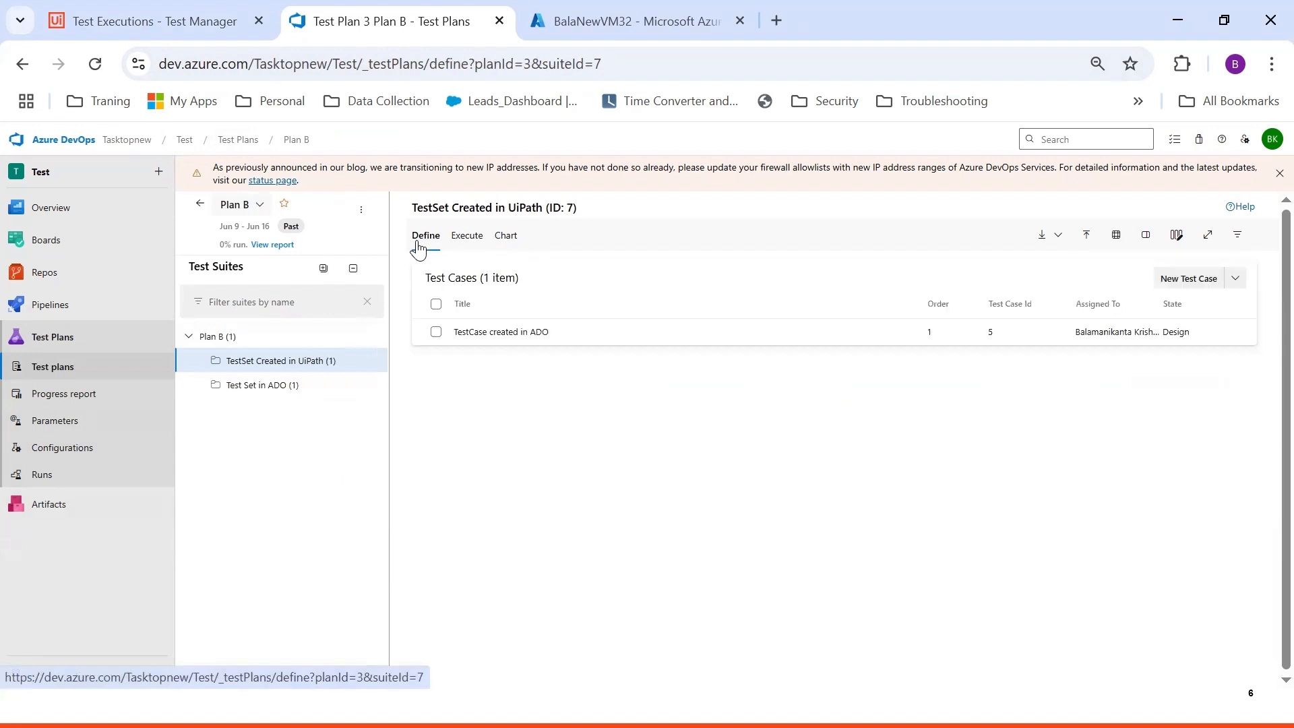
pyautogui.click(368, 362)
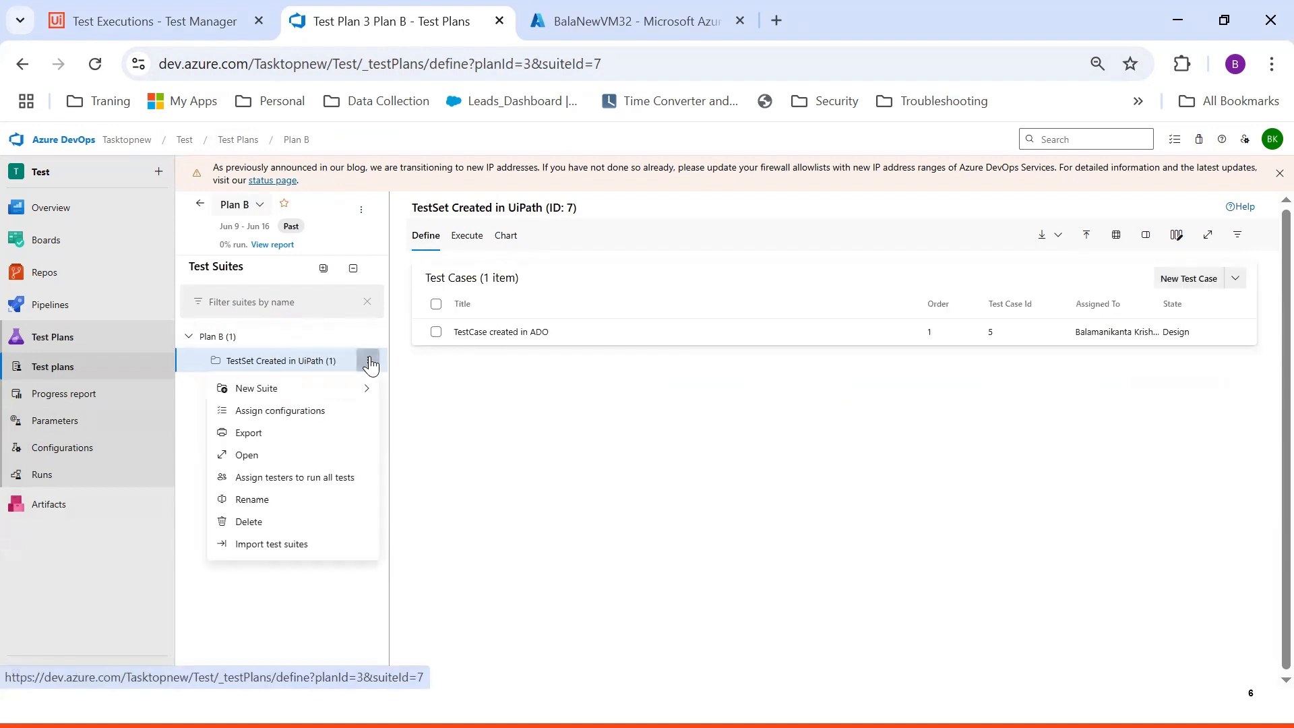
pyautogui.click(332, 480)
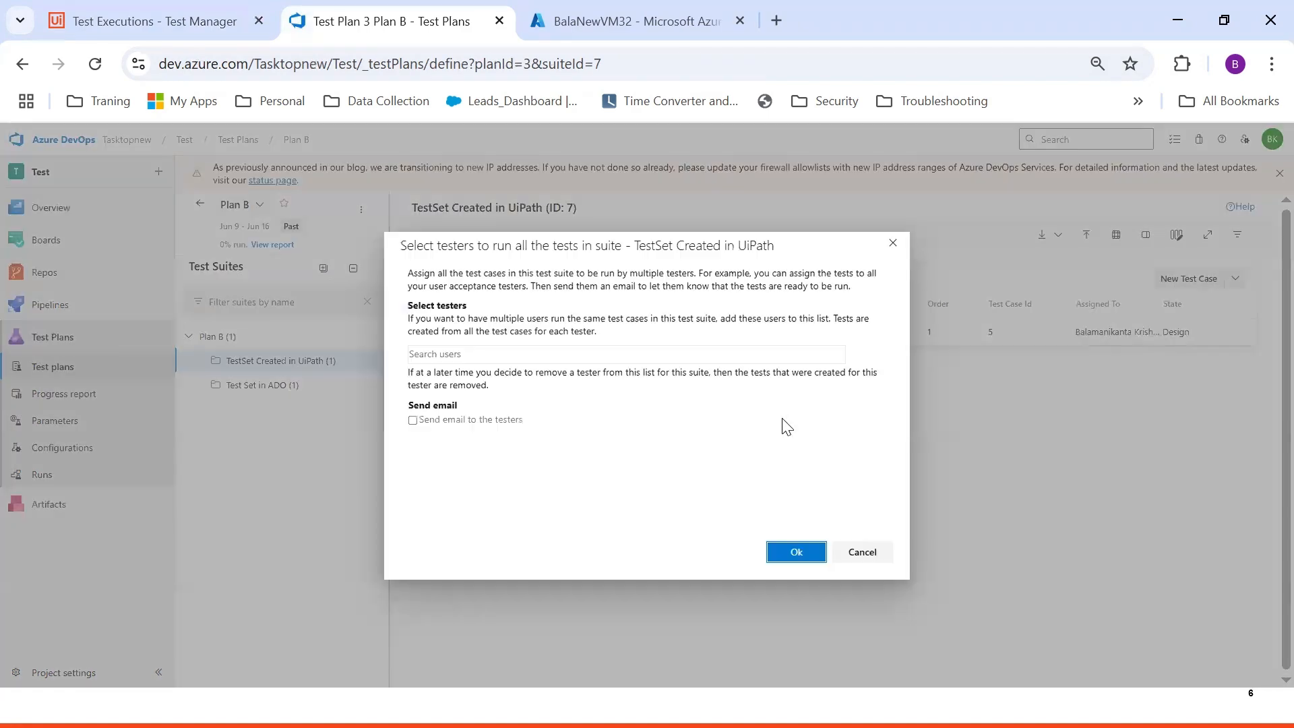
pyautogui.click(800, 551)
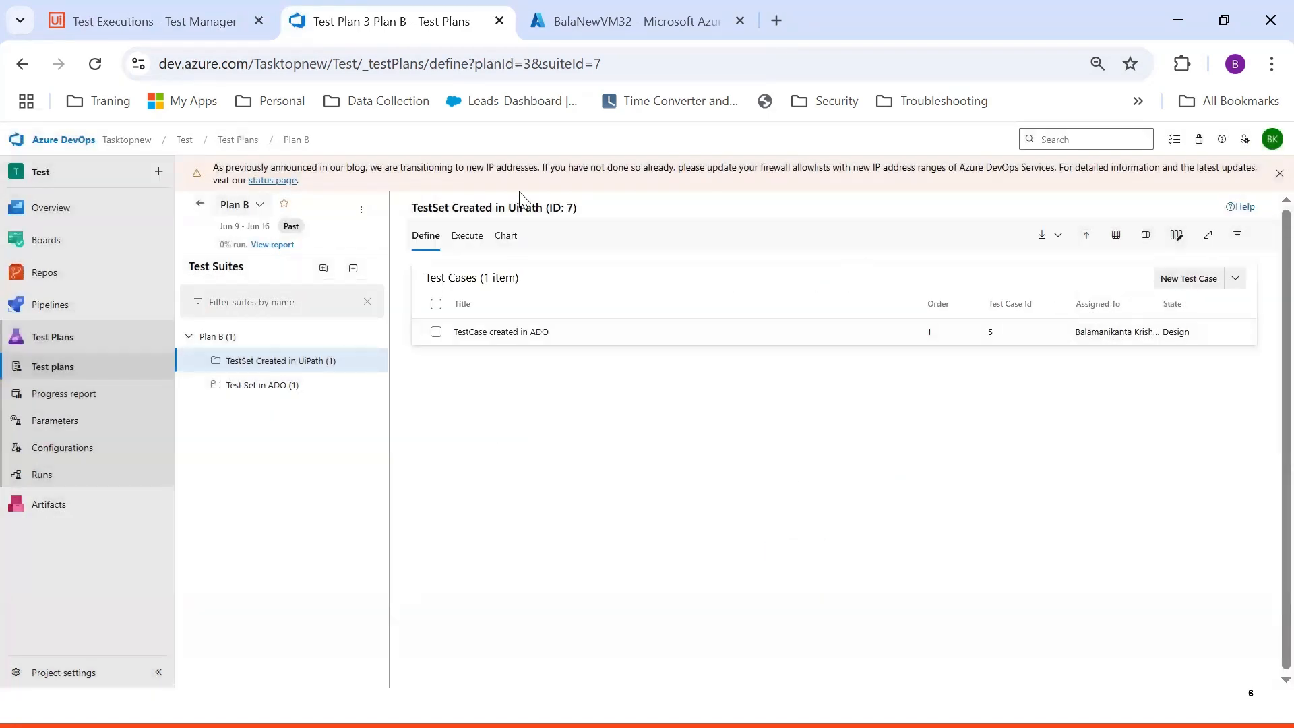
# Run the suite's test point "TestCase created in ADO" for web application, pass the test, and save and close the runner.
pyautogui.click(467, 235)
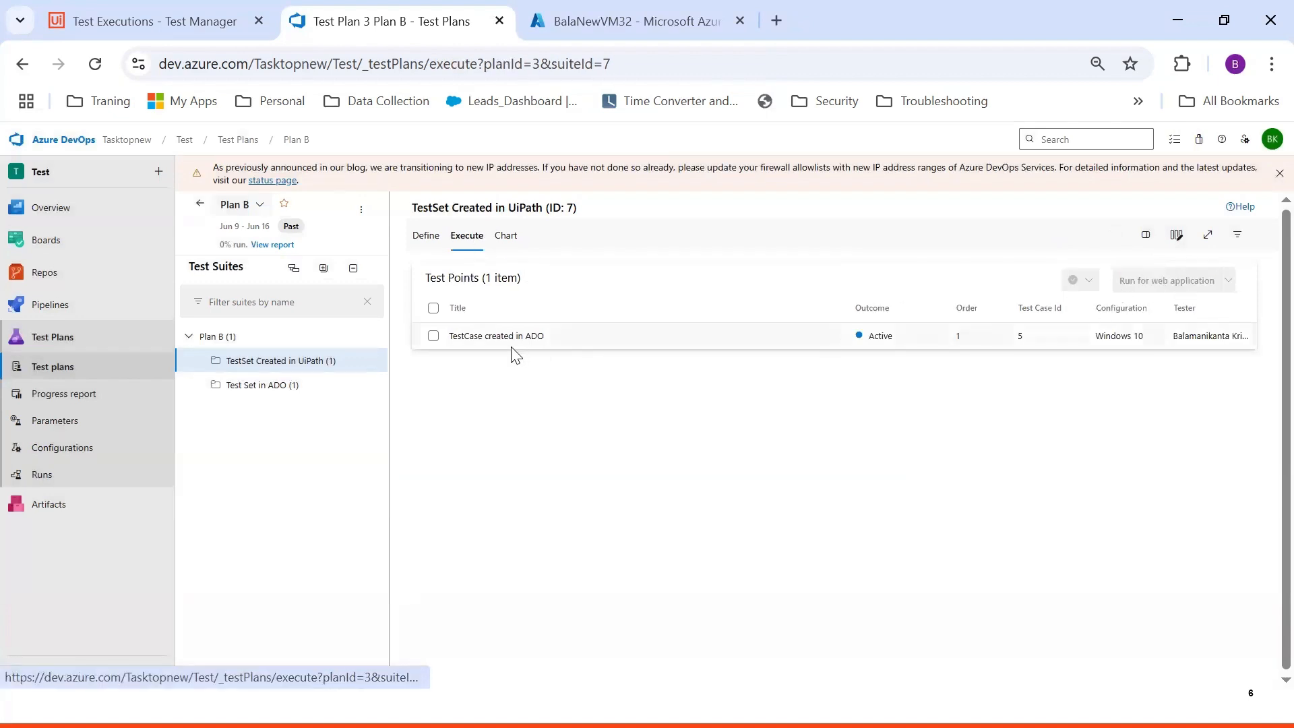
pyautogui.click(433, 336)
pyautogui.click(1171, 283)
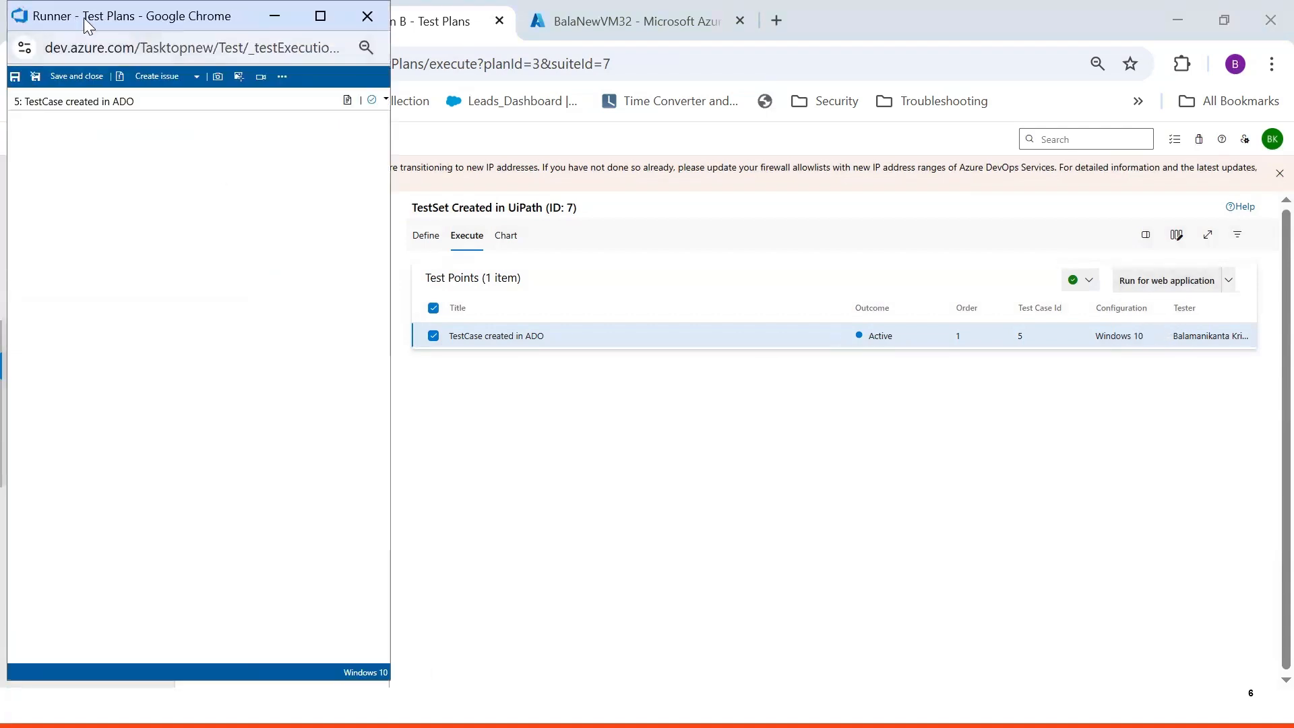
pyautogui.moveTo(83, 17); pyautogui.dragTo(503, 93)
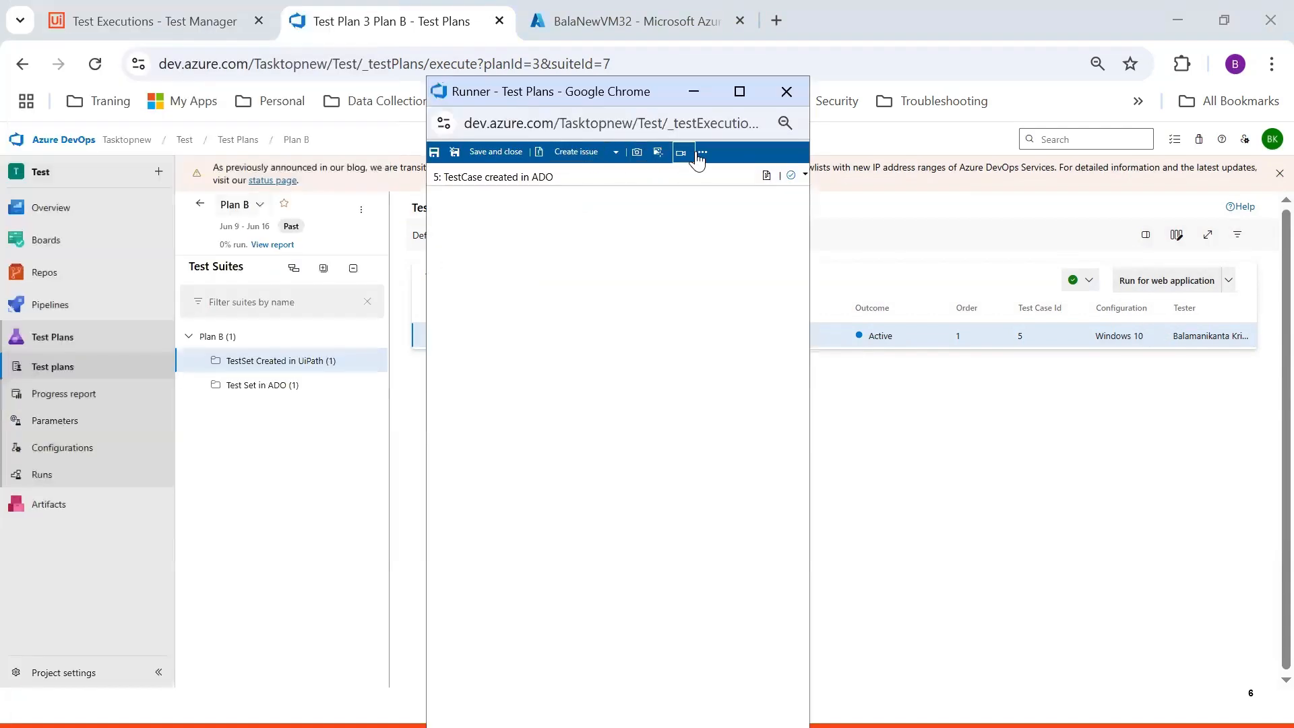
pyautogui.click(803, 176)
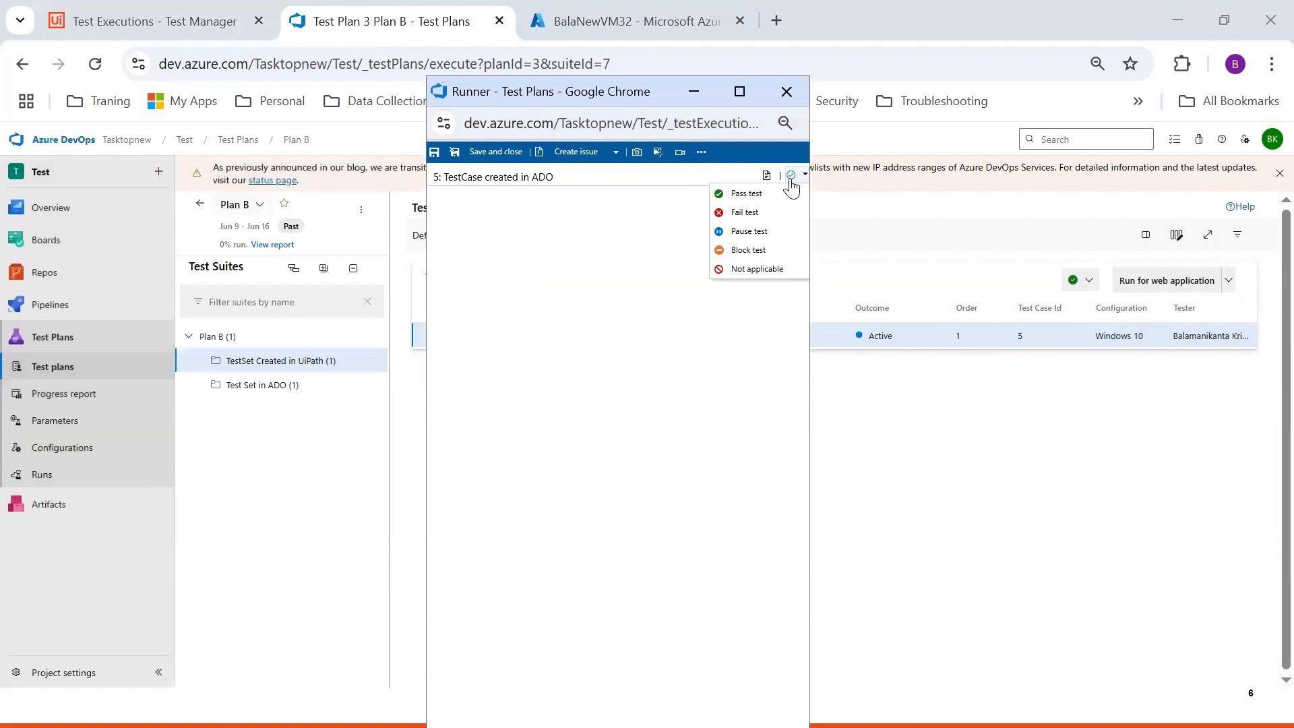
pyautogui.click(748, 196)
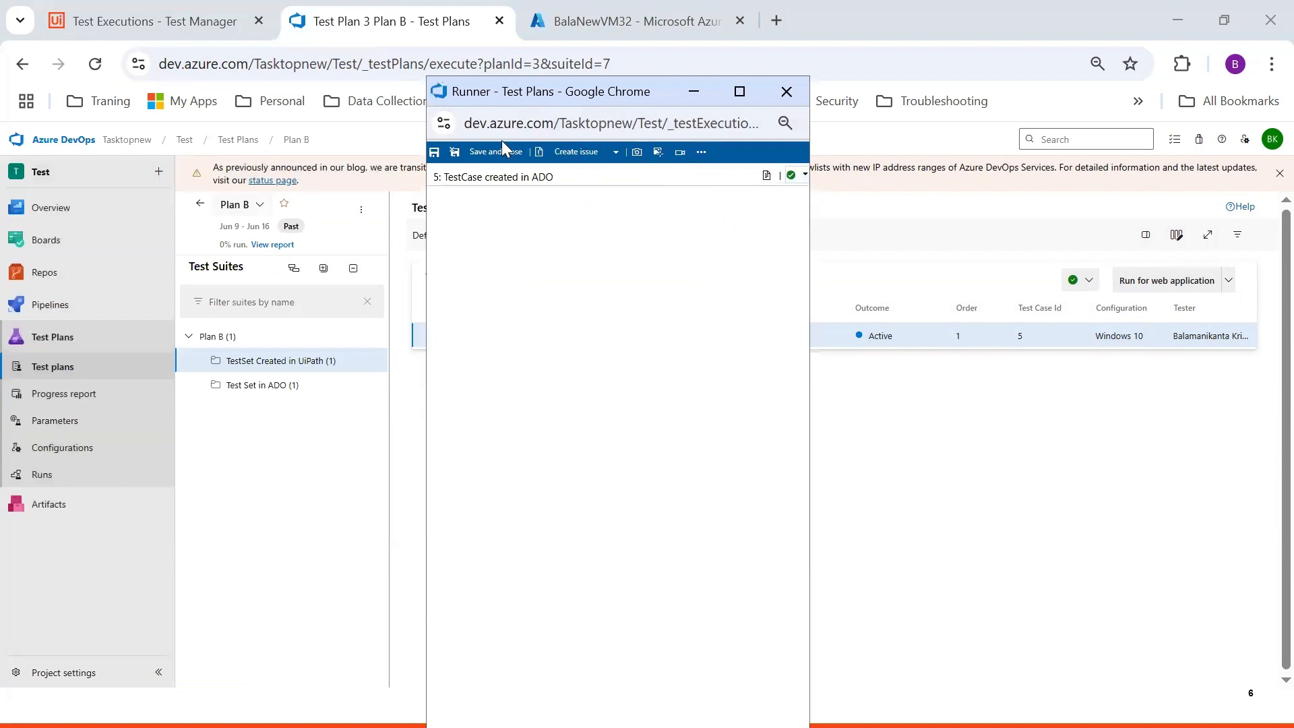
pyautogui.click(484, 152)
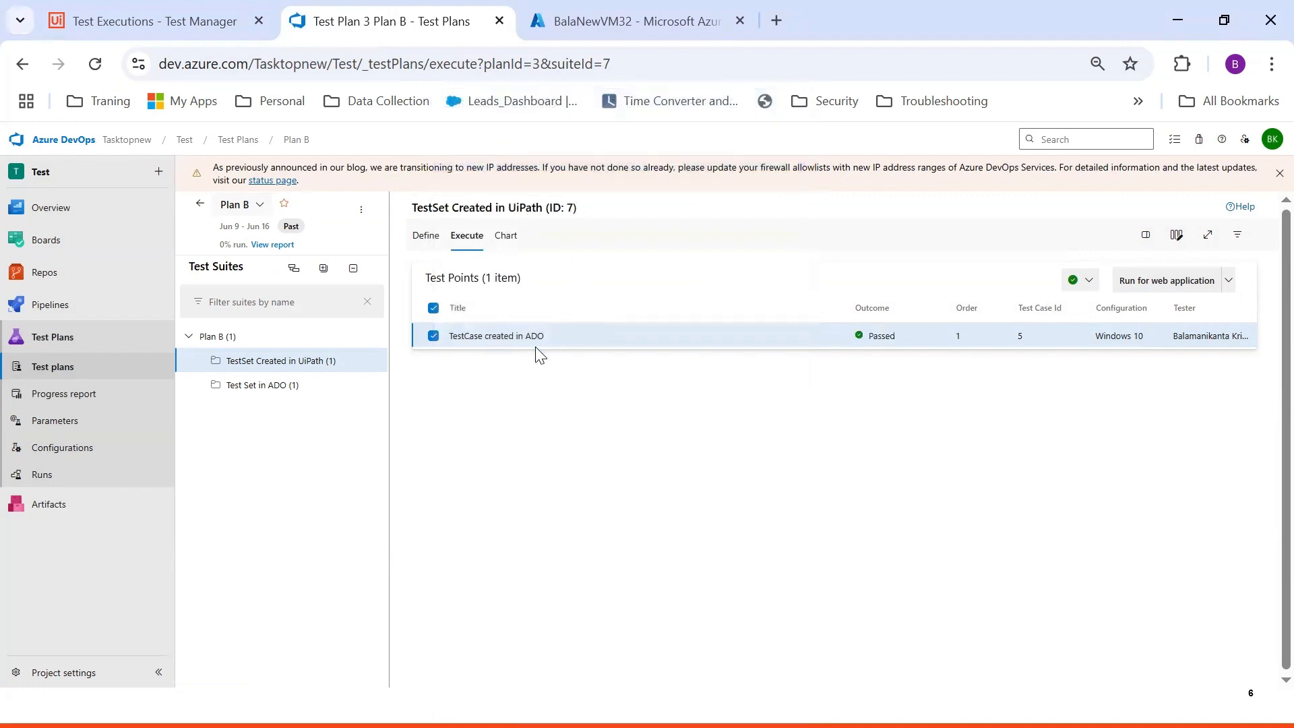
# Open the recent test runs list and widen its Run Id column.
pyautogui.click(52, 479)
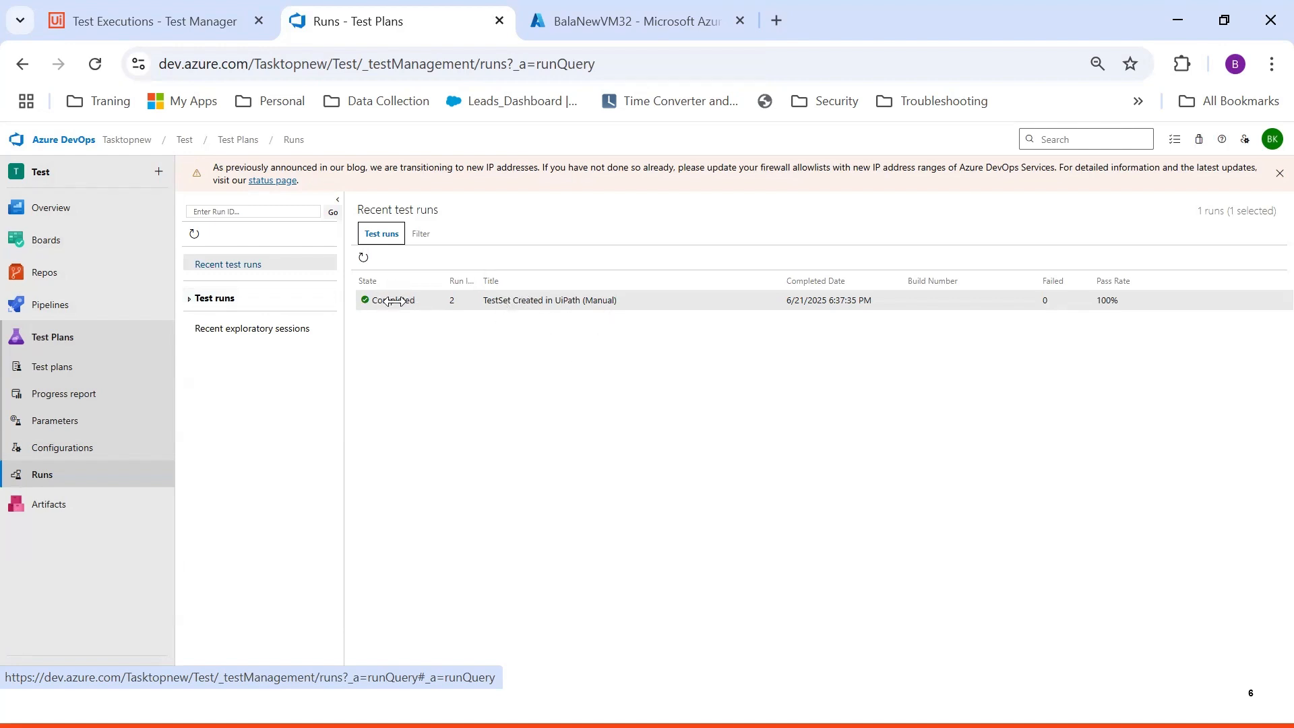
pyautogui.moveTo(480, 271); pyautogui.dragTo(531, 271)
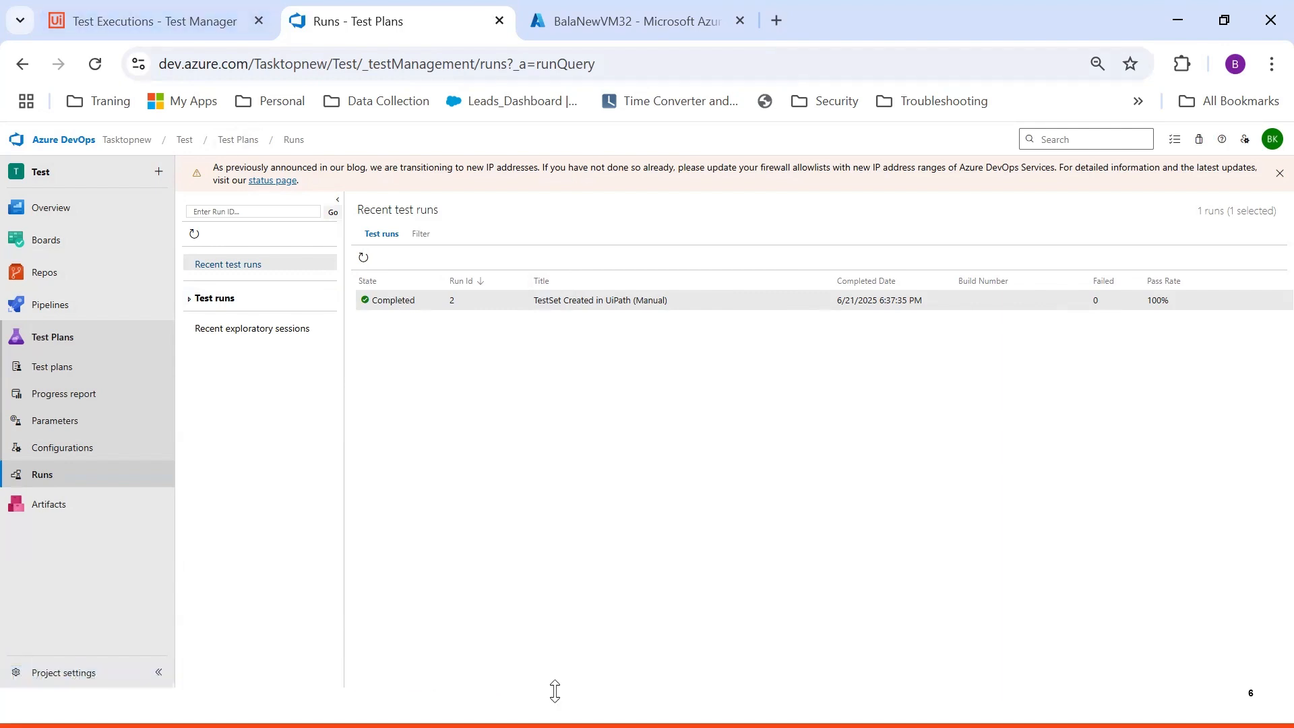
# Return to the Notepad note with the UiPath Test Manager fields and add an "ADO" heading below the Status line.
pyautogui.press('super')
pyautogui.moveTo(667, 707)
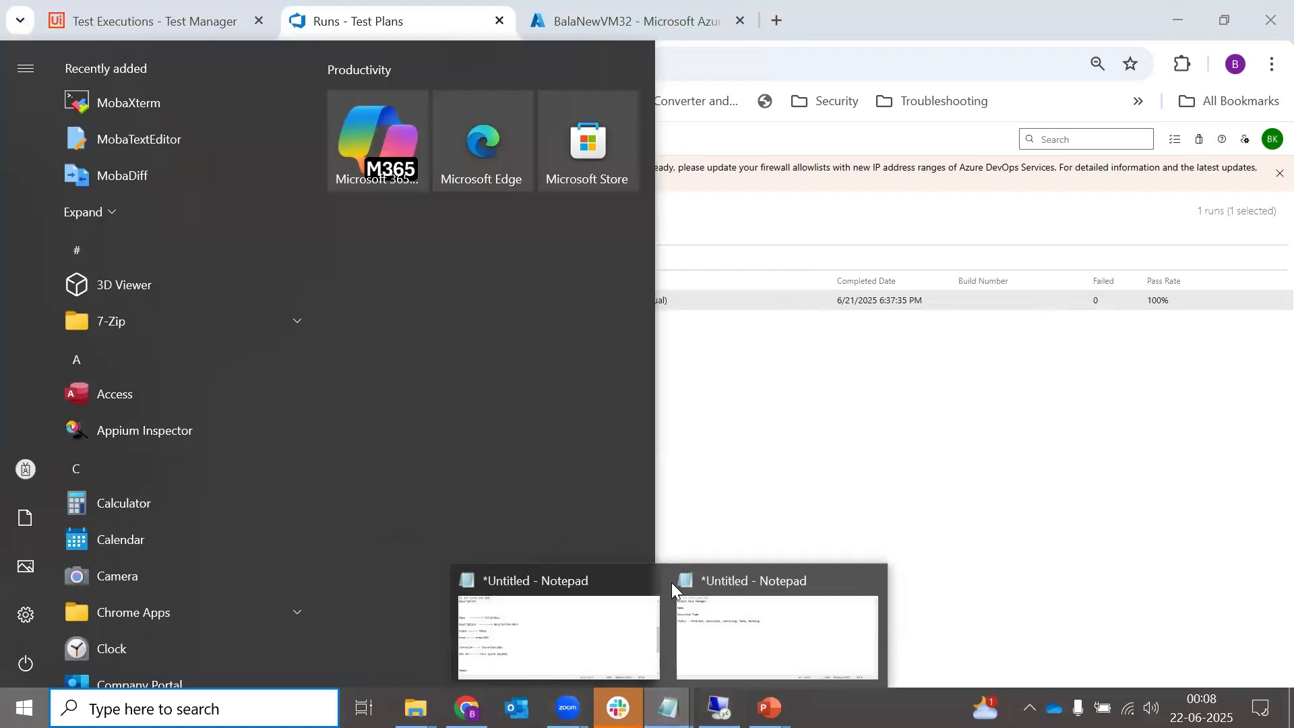
pyautogui.click(731, 624)
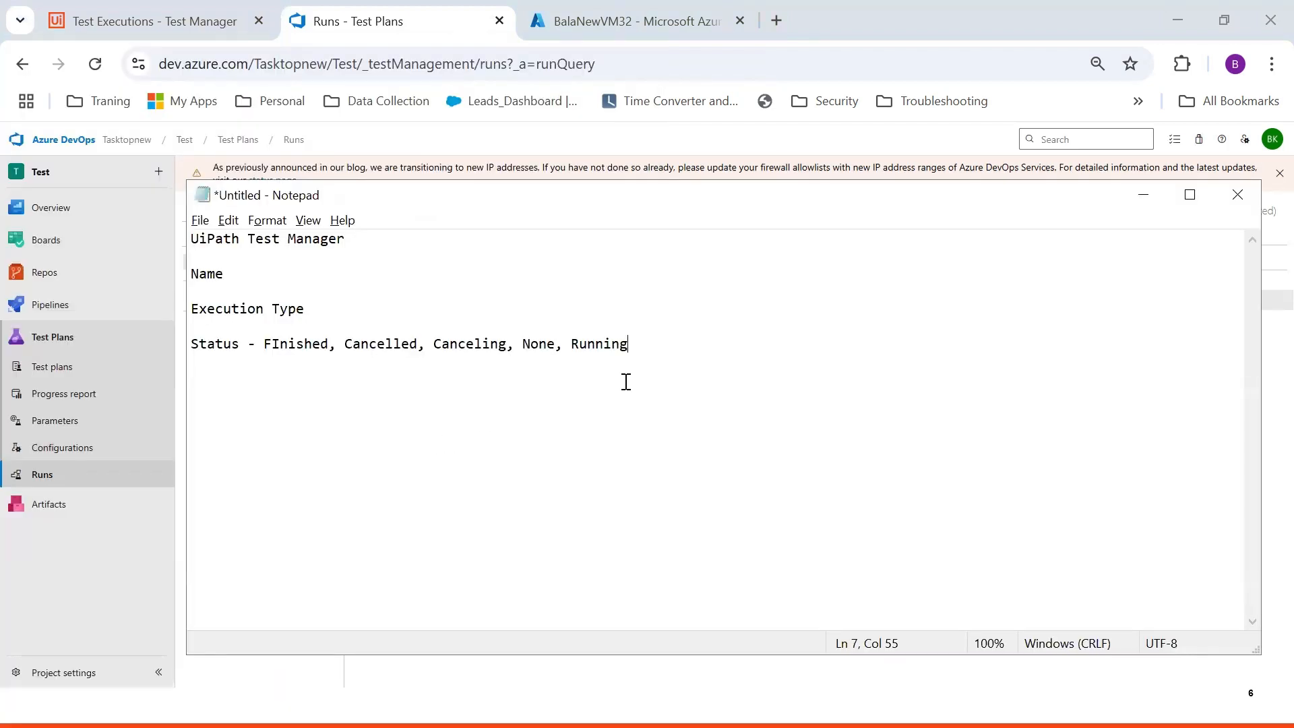
pyautogui.press('Return')
pyautogui.press('Return')
pyautogui.press('Return')
pyautogui.press('Return')
pyautogui.write('ADO')
pyautogui.press('Return')
pyautogui.press('Return')
# Move the note clear of the test runs list and add the fields Title and State under ADO.
pyautogui.moveTo(692, 199); pyautogui.dragTo(801, 345)
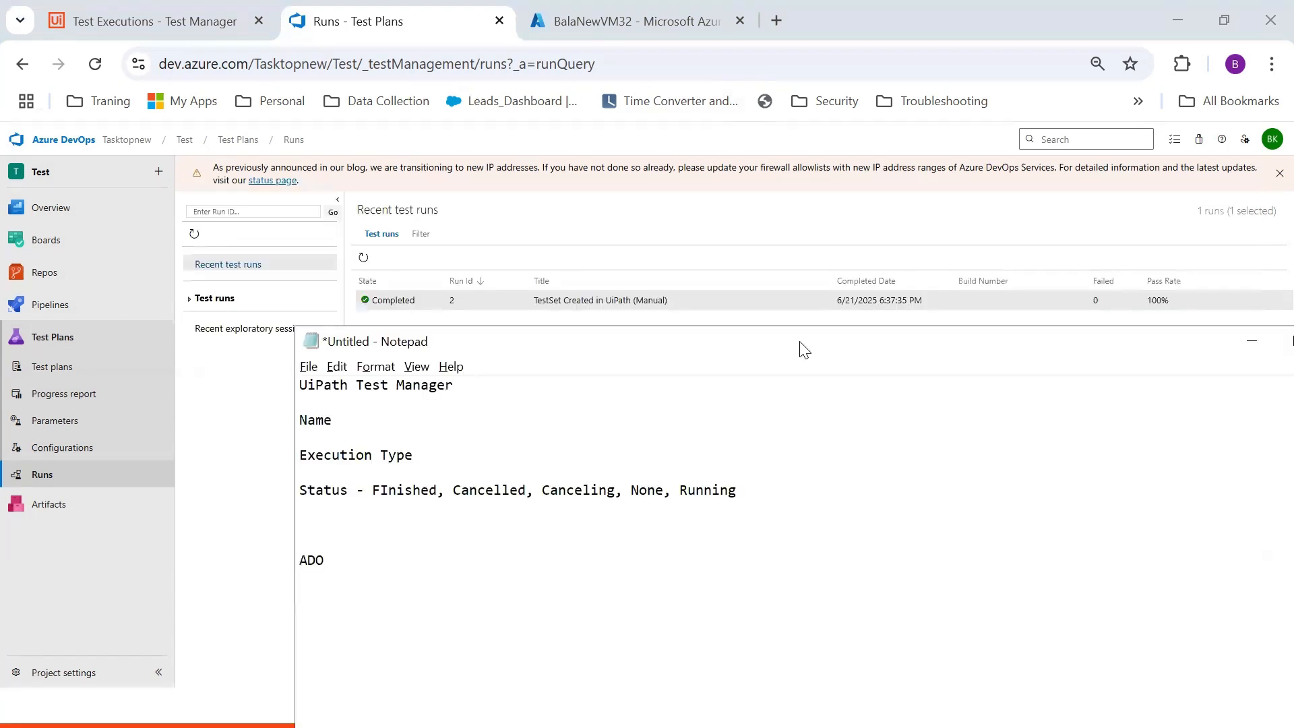
pyautogui.write('Title')
pyautogui.press('Return')
pyautogui.press('Return')
pyautogui.write('State')
# Add a "Model" section with the fields Name and Status to the note, and return to the Azure DevOps runs page.
pyautogui.moveTo(485, 347); pyautogui.dragTo(464, 154)
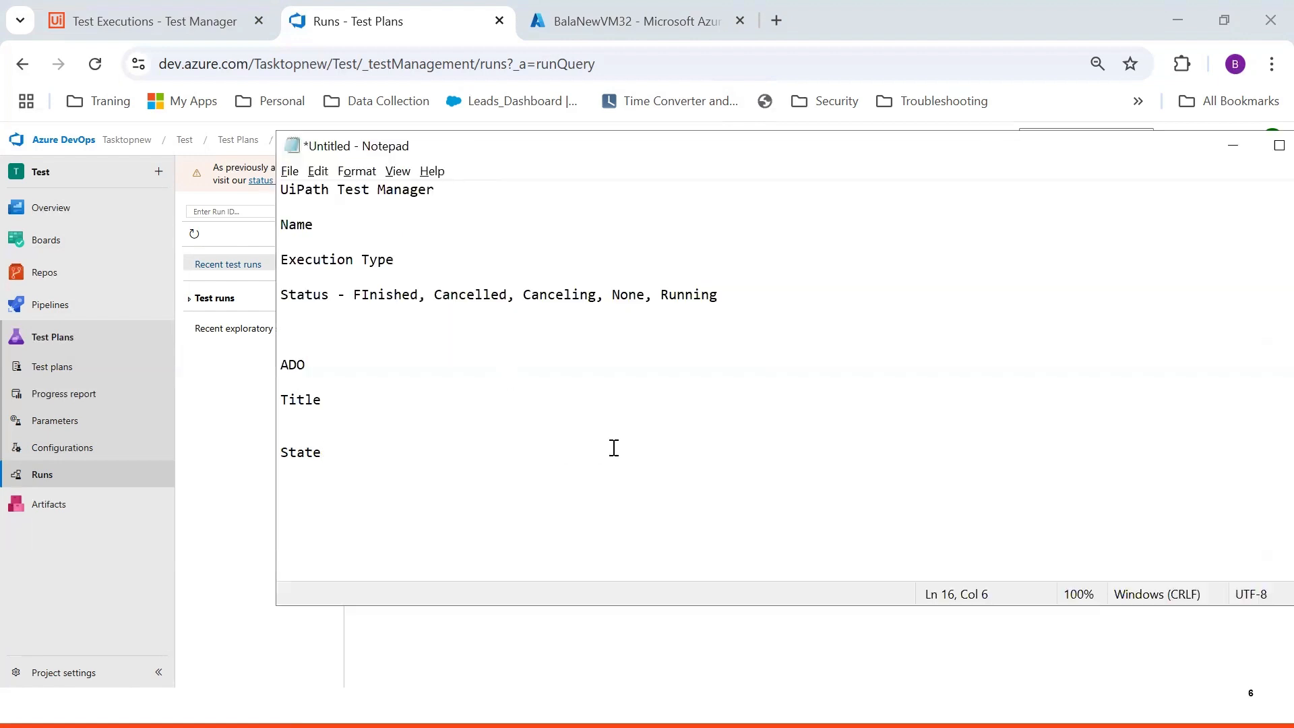
pyautogui.press('Return')
pyautogui.press('Return')
pyautogui.press('Return')
pyautogui.write('Model')
pyautogui.press('Return')
pyautogui.press('Return')
pyautogui.press('Return')
pyautogui.write('Name')
pyautogui.press('Return')
pyautogui.press('Return')
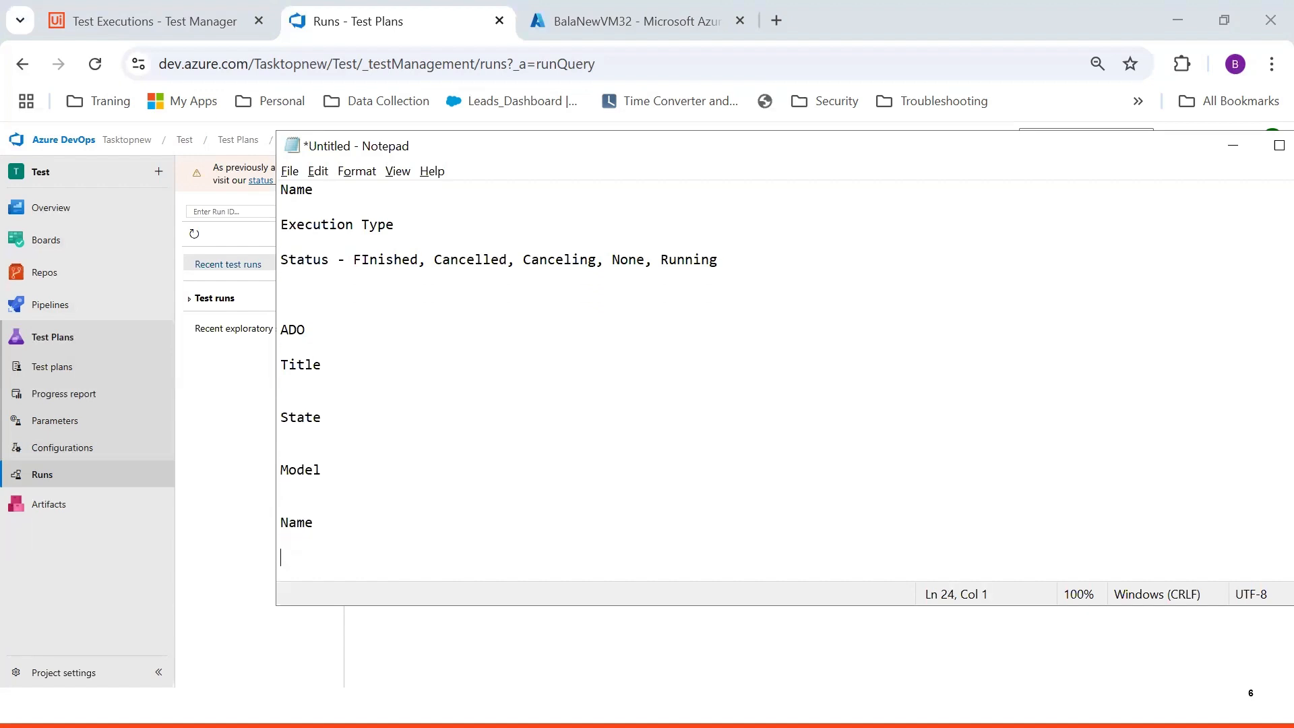
pyautogui.write('Status')
pyautogui.click(214, 447)
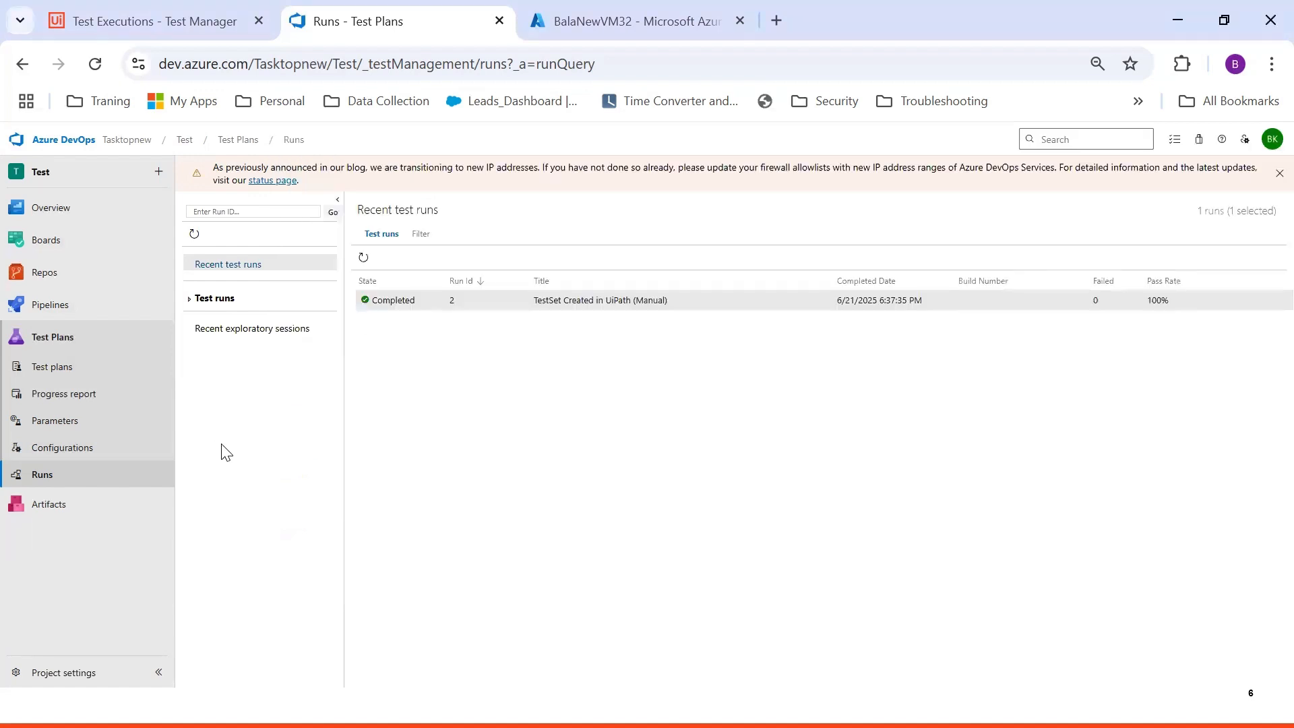
# Examine the summary of the completed run "TestSet Created in UiPath (Manual)" and return to the Notepad note.
pyautogui.doubleClick(405, 300)
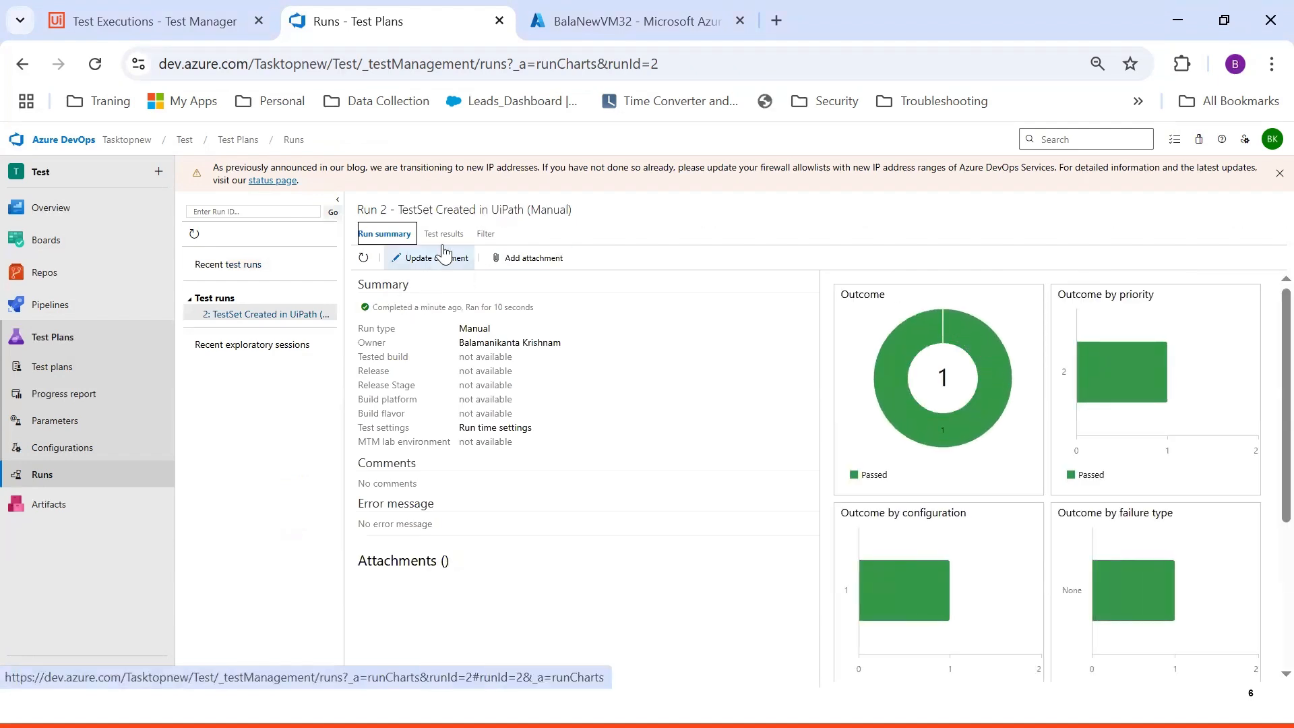
pyautogui.click(23, 63)
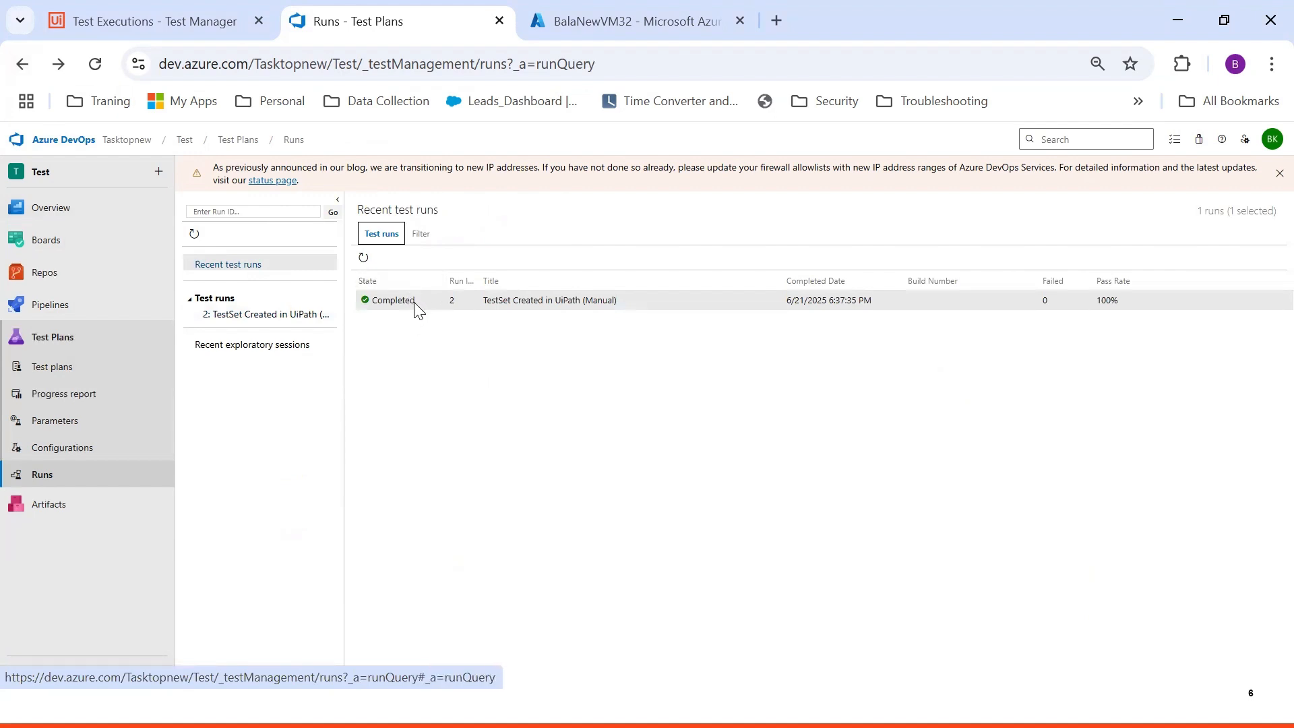
pyautogui.hotkey('alt', 'Tab')
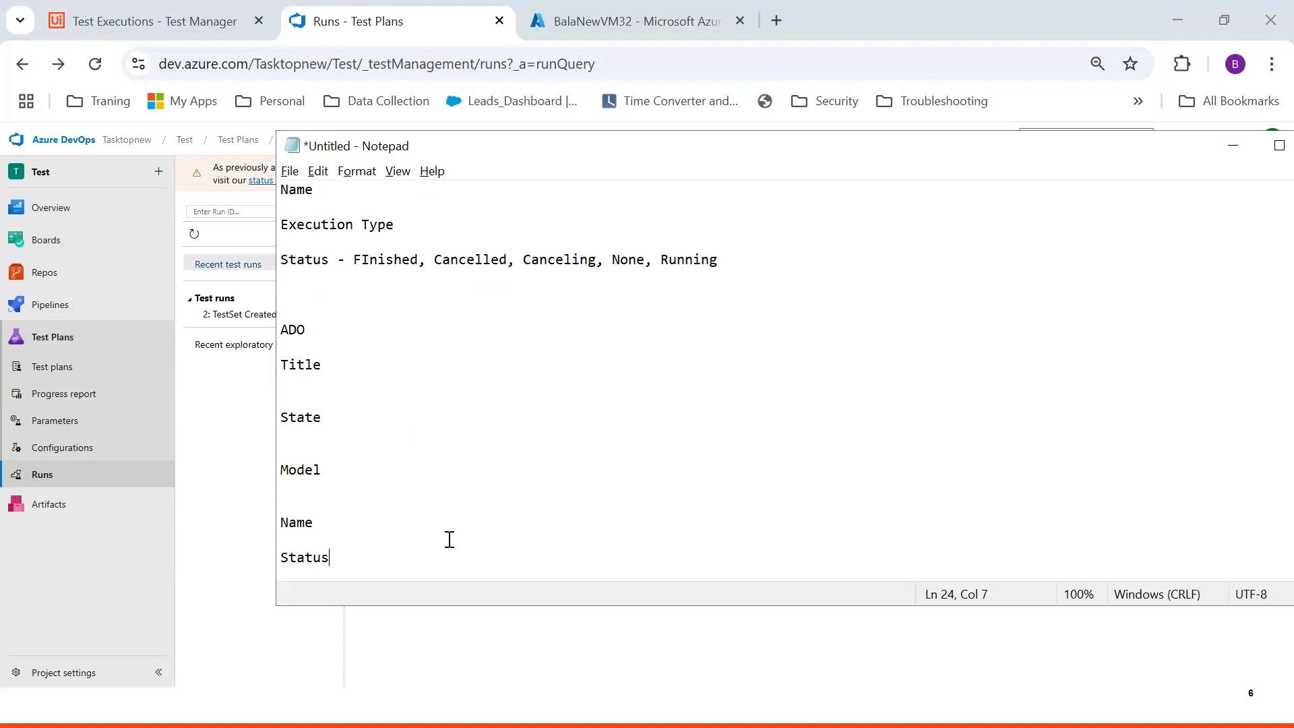
# Append "- completed, In progress, Inplanning, needs to investigate etc." to the Status line under Model.
pyautogui.write('- completed, In pro')
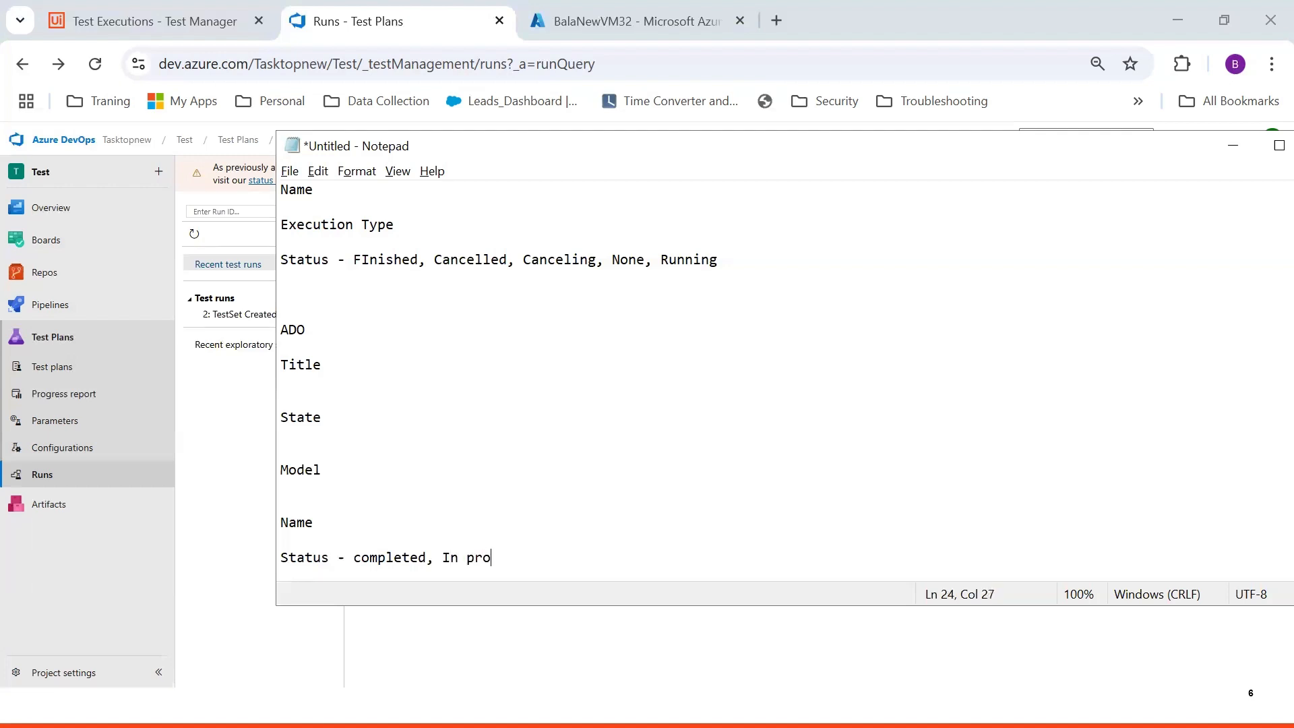
pyautogui.write('gress, Inplanning')
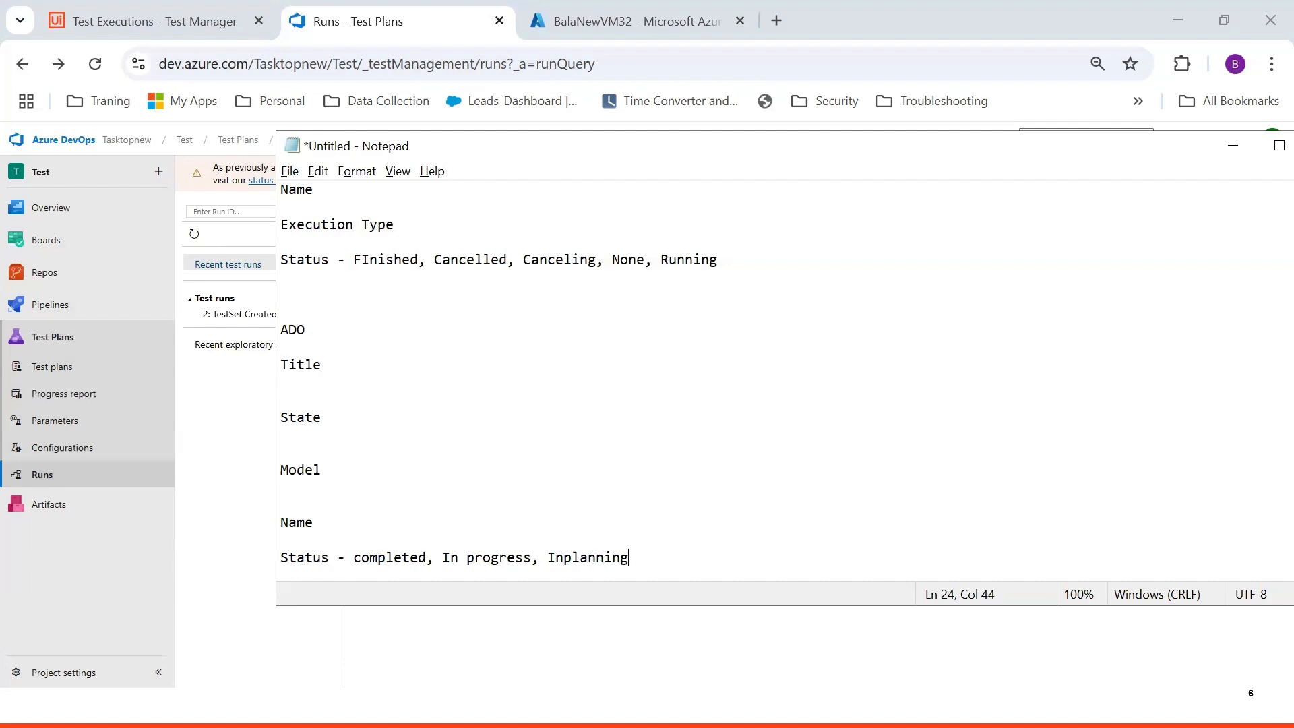
pyautogui.write(', needs to investigat')
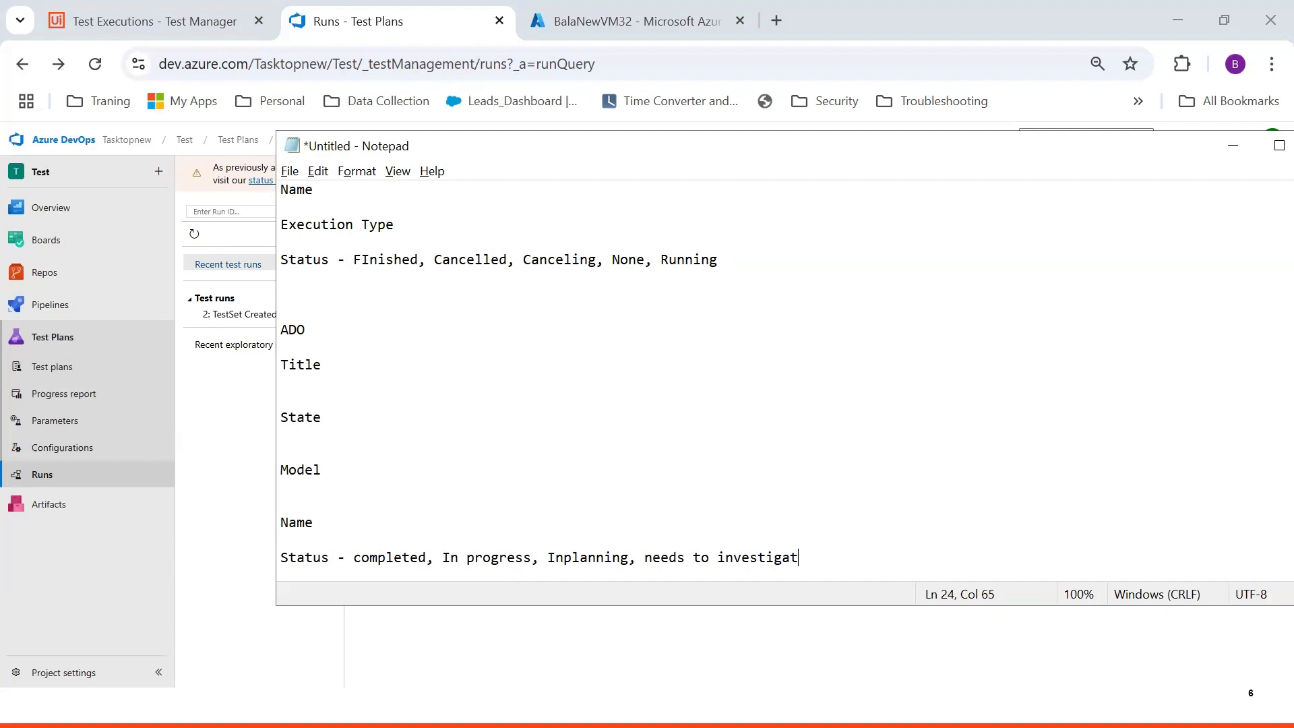
pyautogui.write('e etc.')
pyautogui.moveTo(312, 526); pyautogui.dragTo(271, 528)
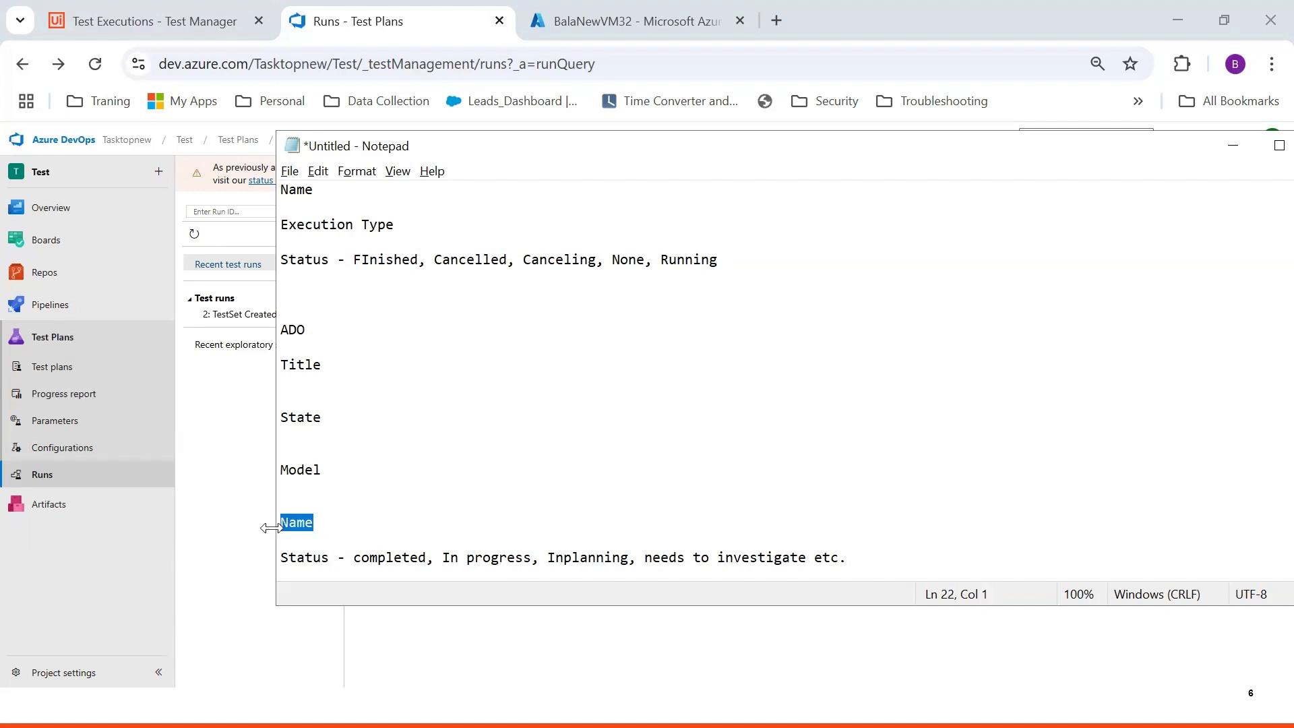
pyautogui.moveTo(330, 557); pyautogui.dragTo(289, 558)
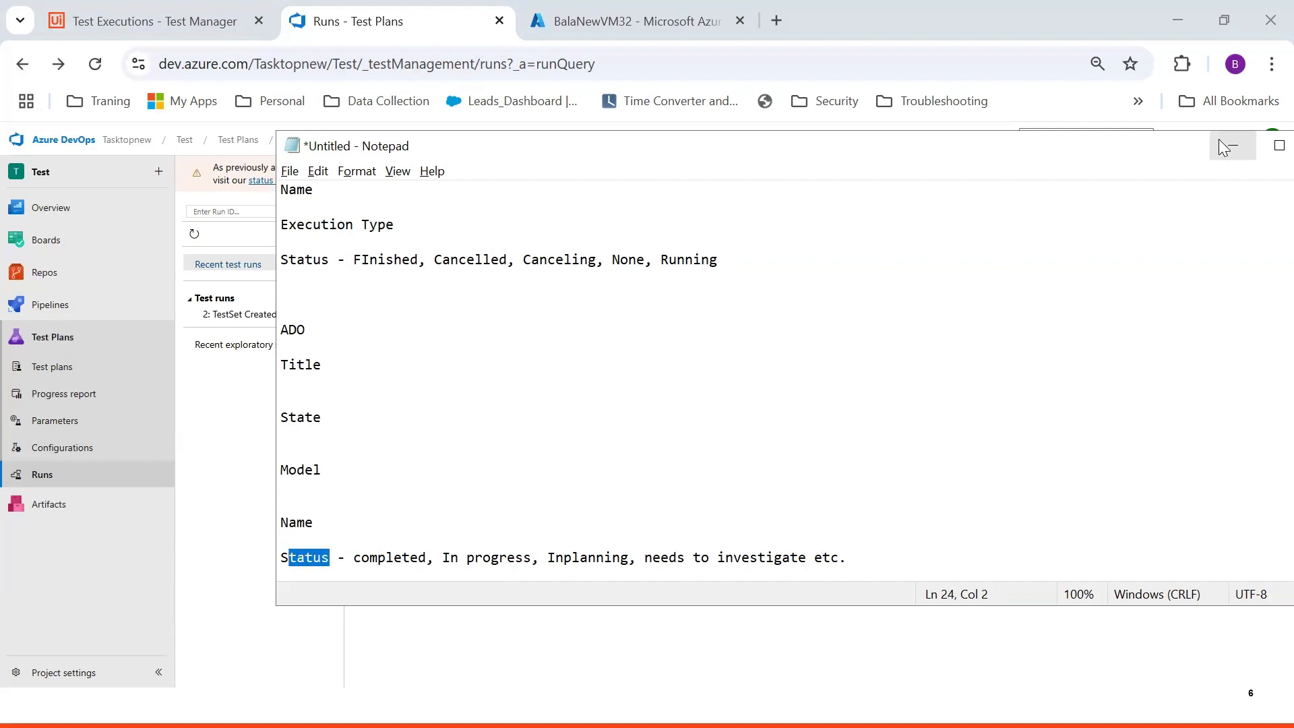
# Switch to the remote desktop session, close Server Manager and load the Planview Hub site at localhost:8443 in Edge.
pyautogui.hotkey('alt', 'Tab')
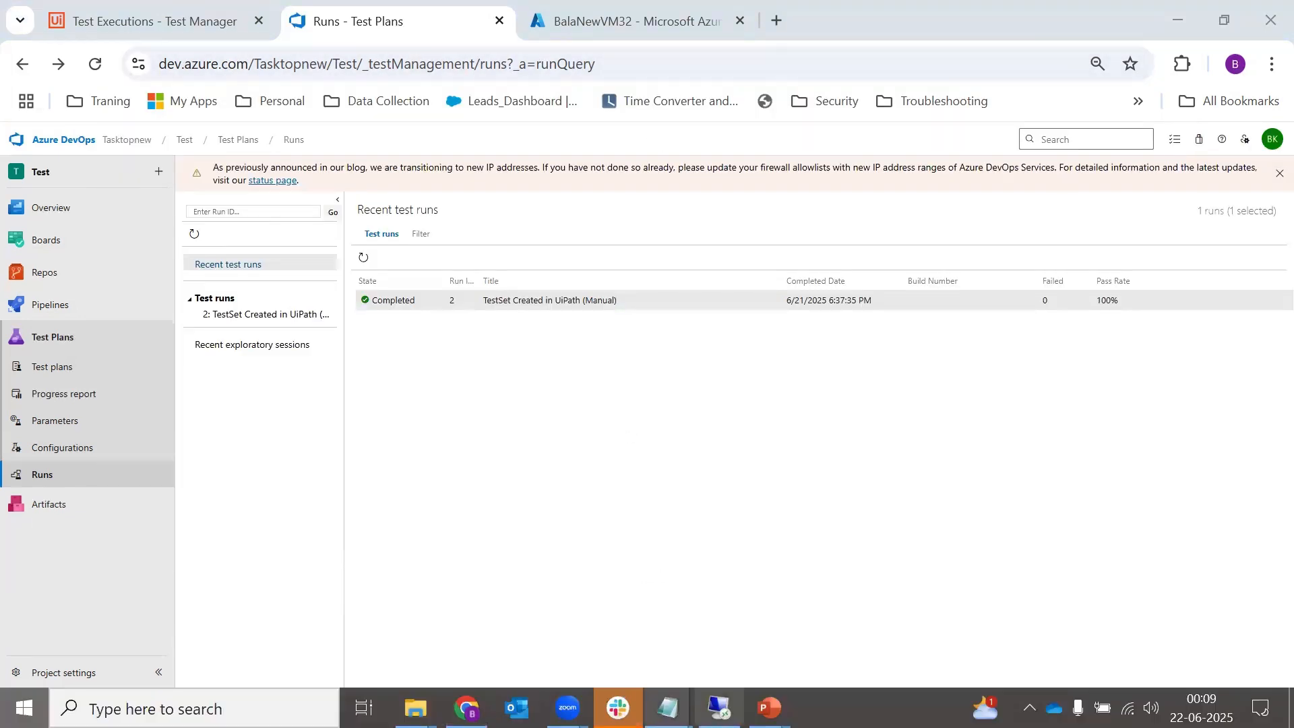
pyautogui.click(718, 707)
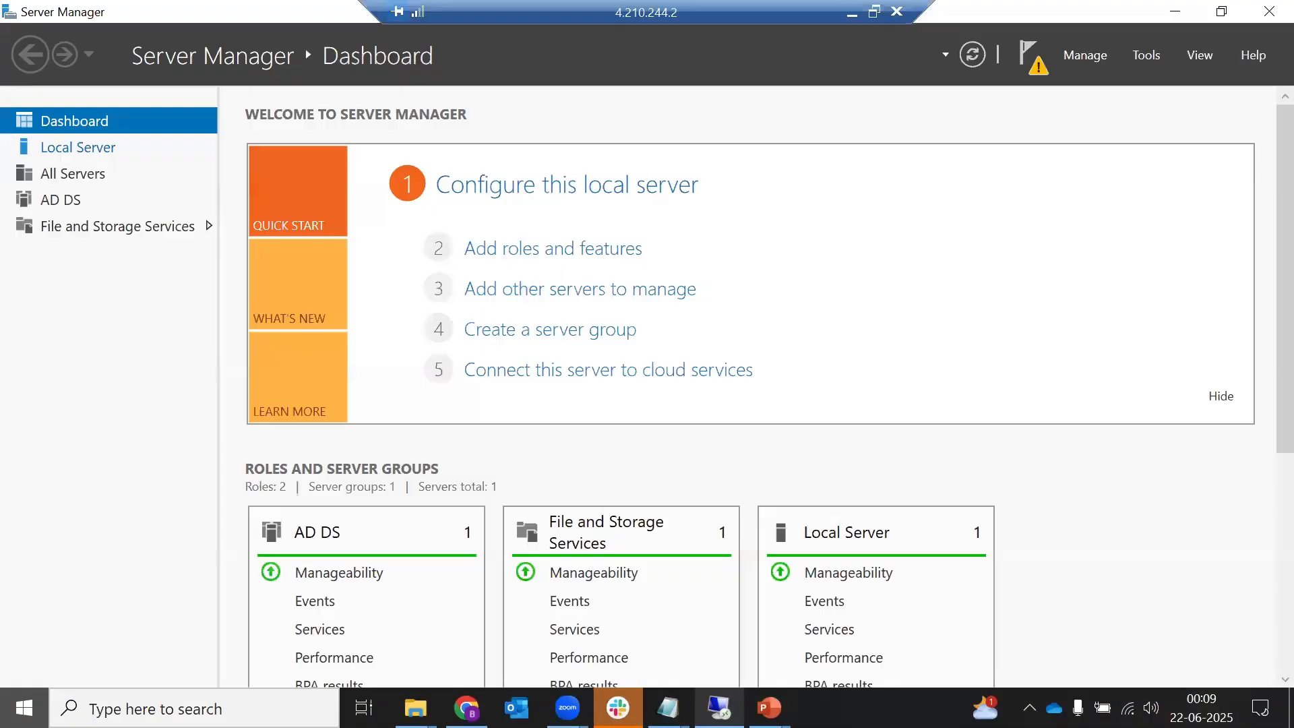
pyautogui.click(1269, 12)
pyautogui.doubleClick(55, 269)
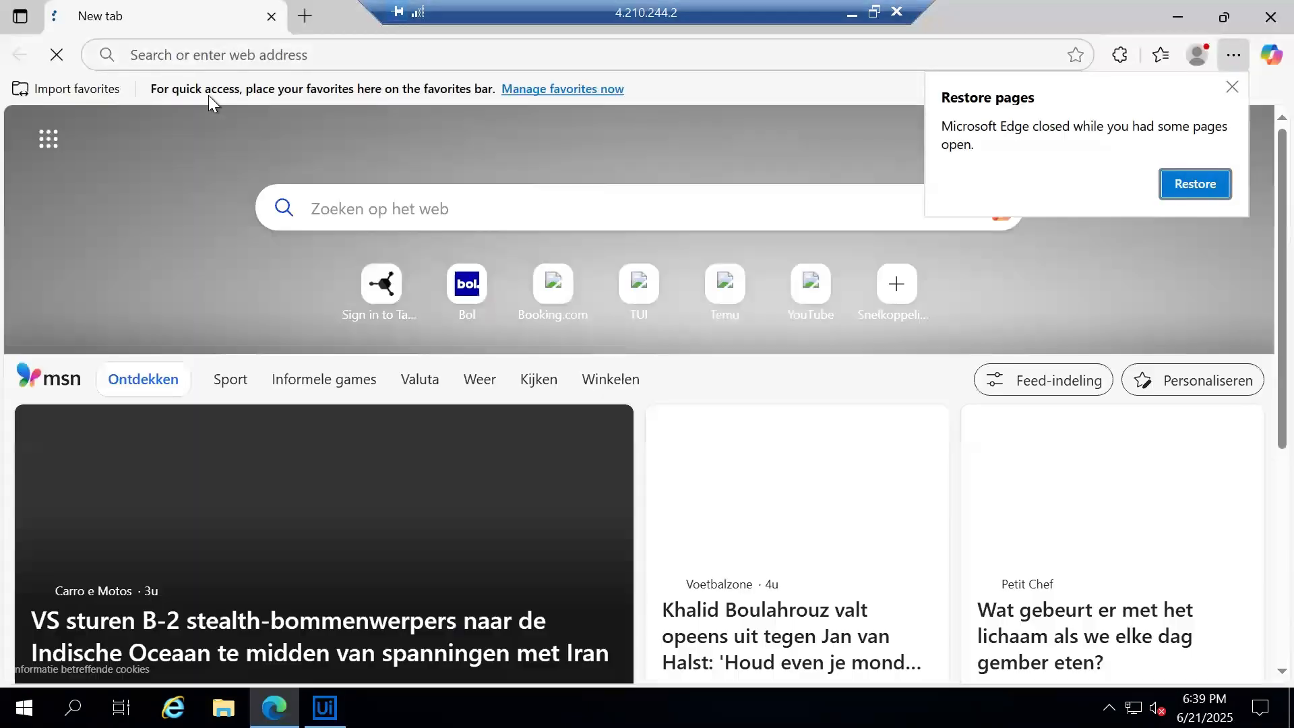
pyautogui.write('localhost:8443')
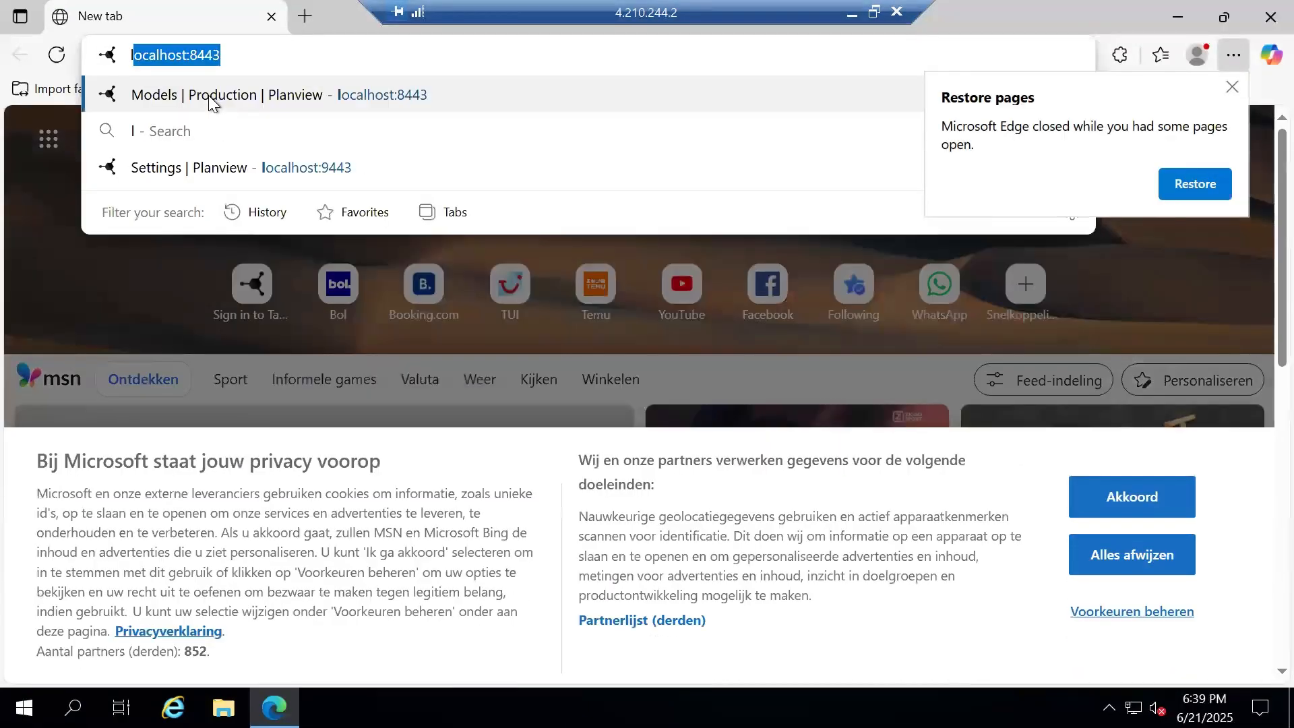
pyautogui.click(209, 99)
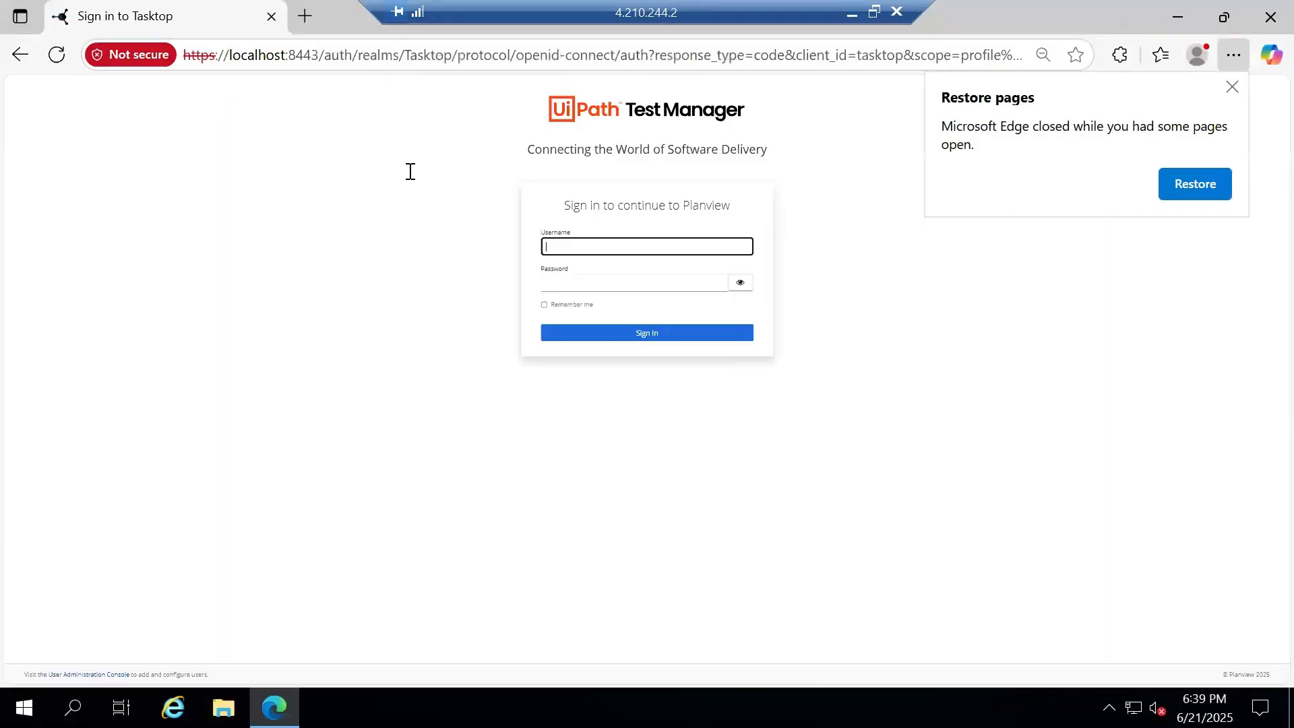
# Sign in to Planview with the account's username and password, and dismiss the offer to restore pages.
pyautogui.write('bala')
pyautogui.press('Tab')
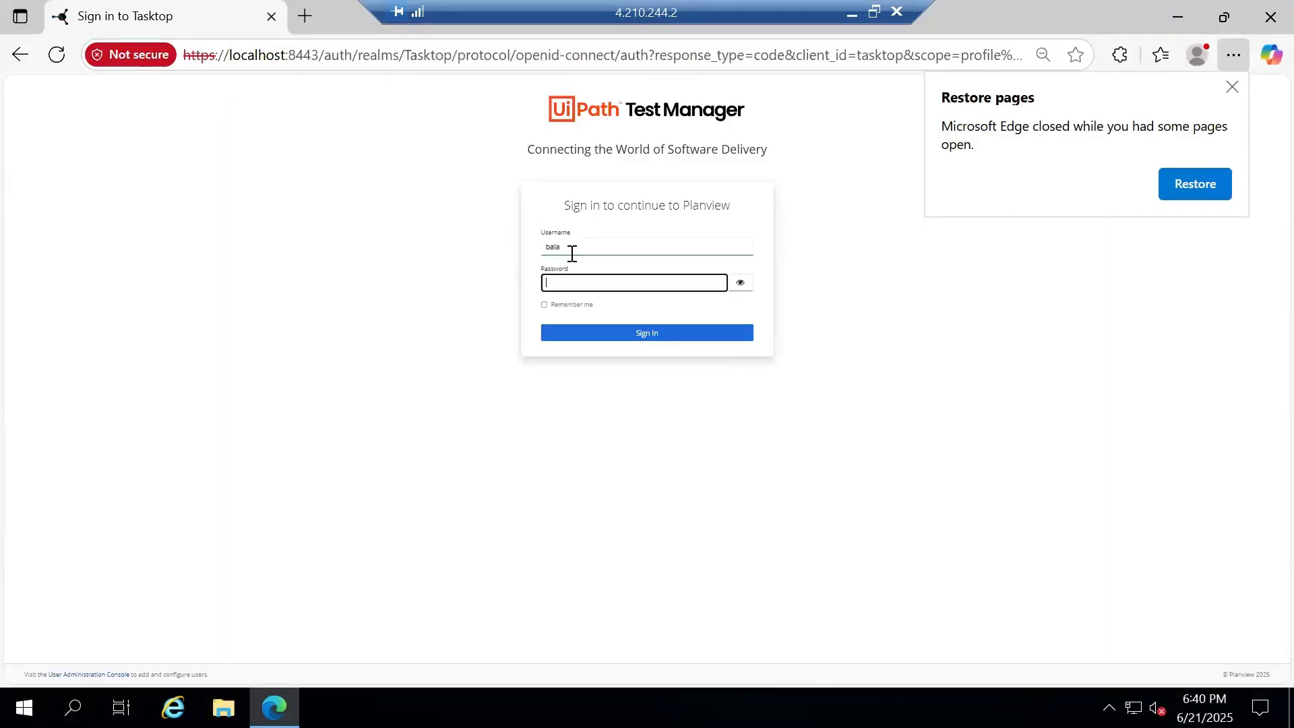
pyautogui.write('****')
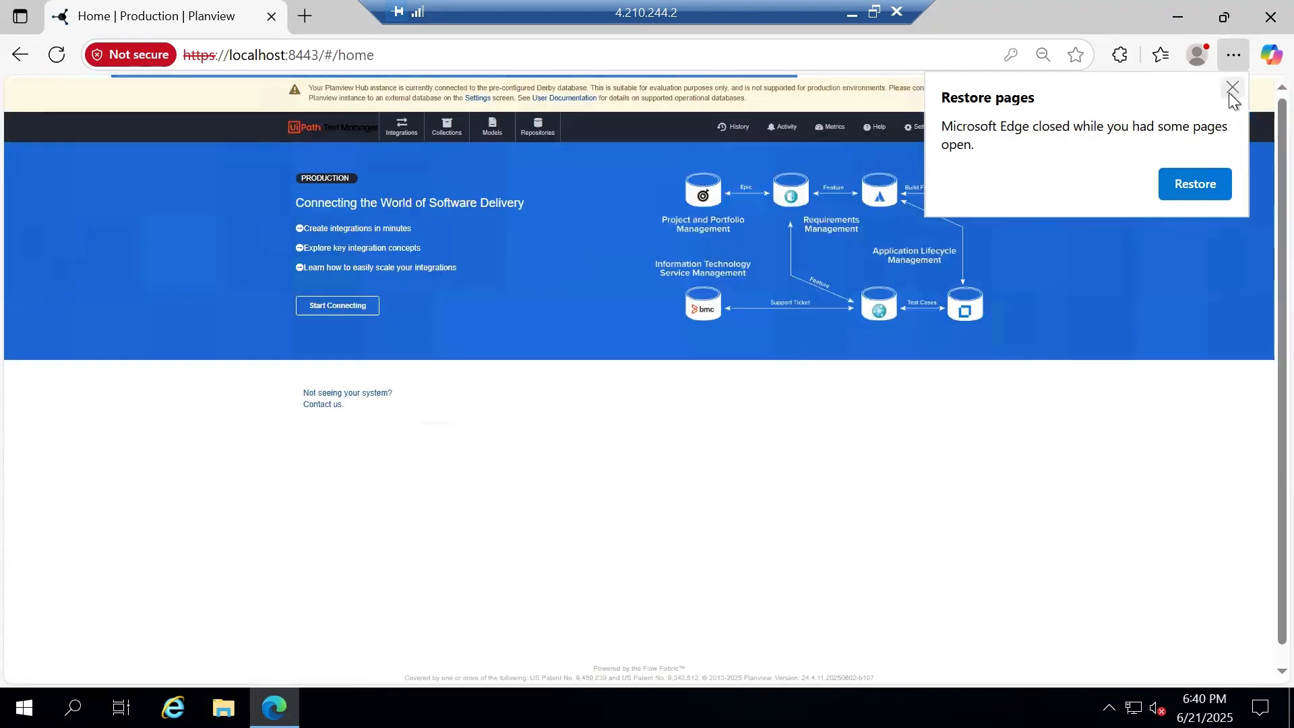
pyautogui.click(1229, 90)
# Create a new model named TestExecution_Model and label its first field Name.
pyautogui.click(492, 128)
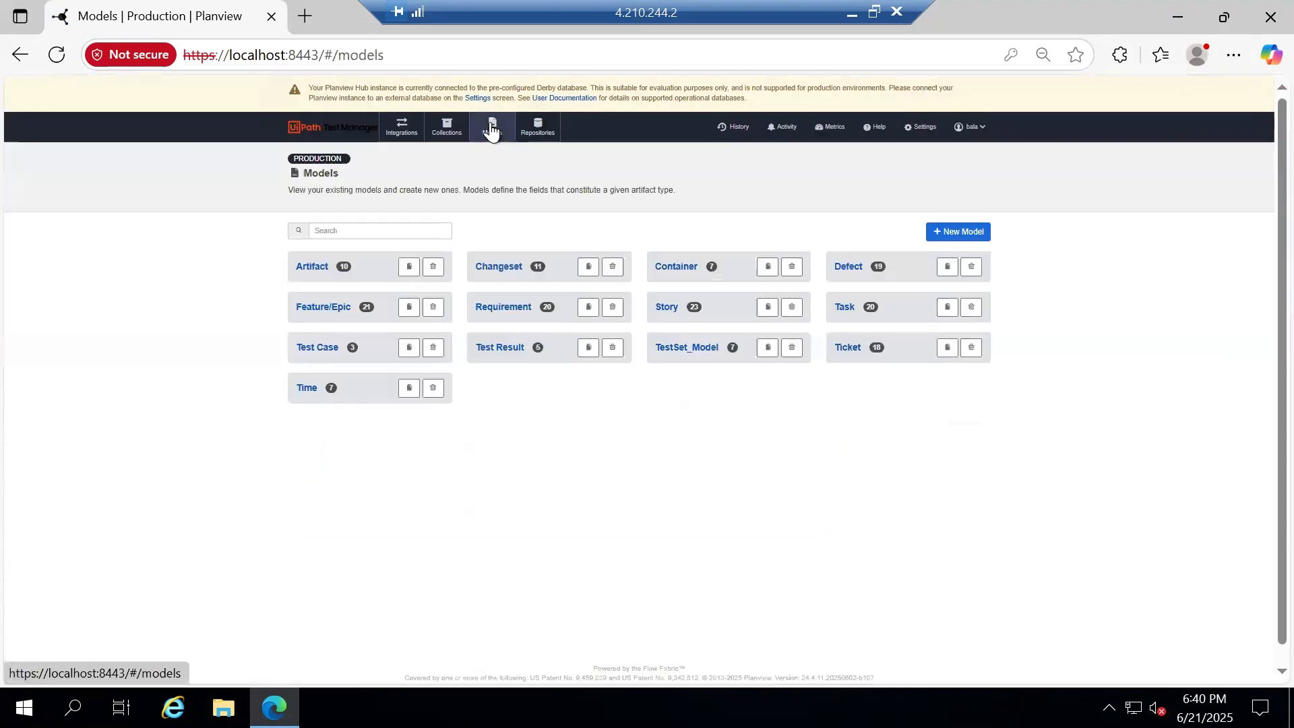
pyautogui.click(957, 231)
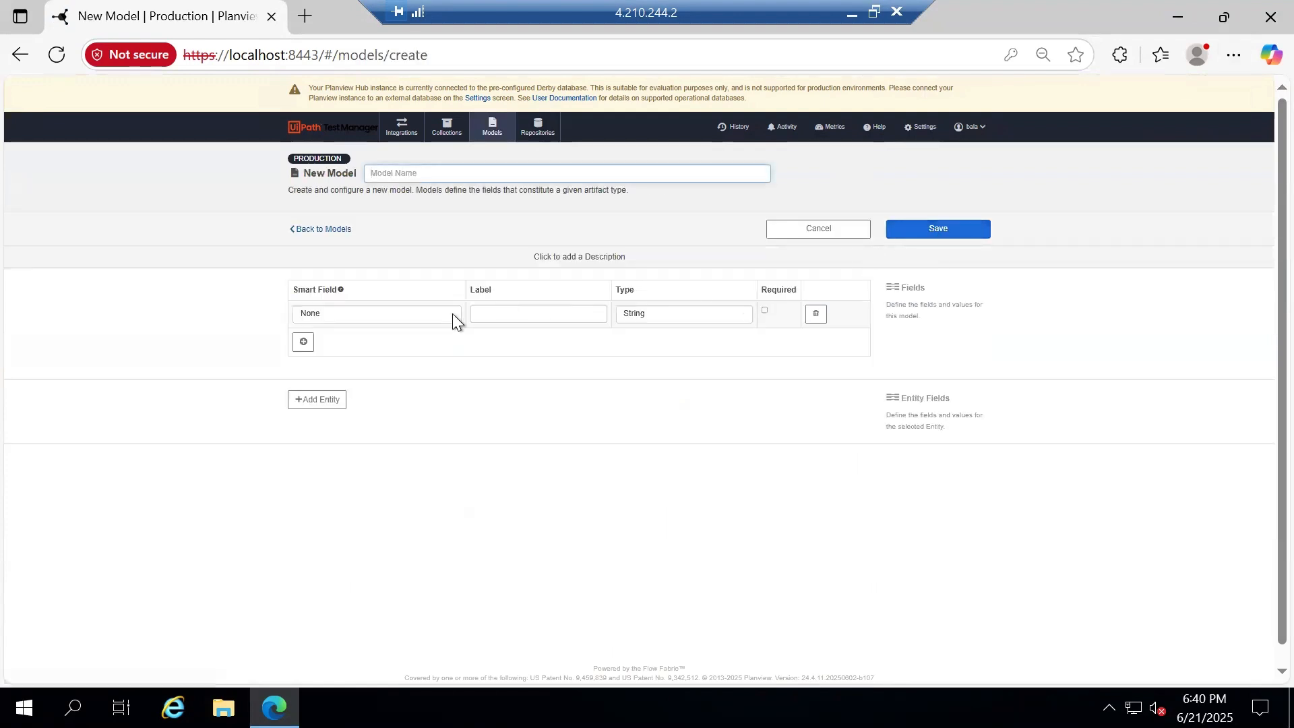
pyautogui.click(504, 315)
pyautogui.click(528, 172)
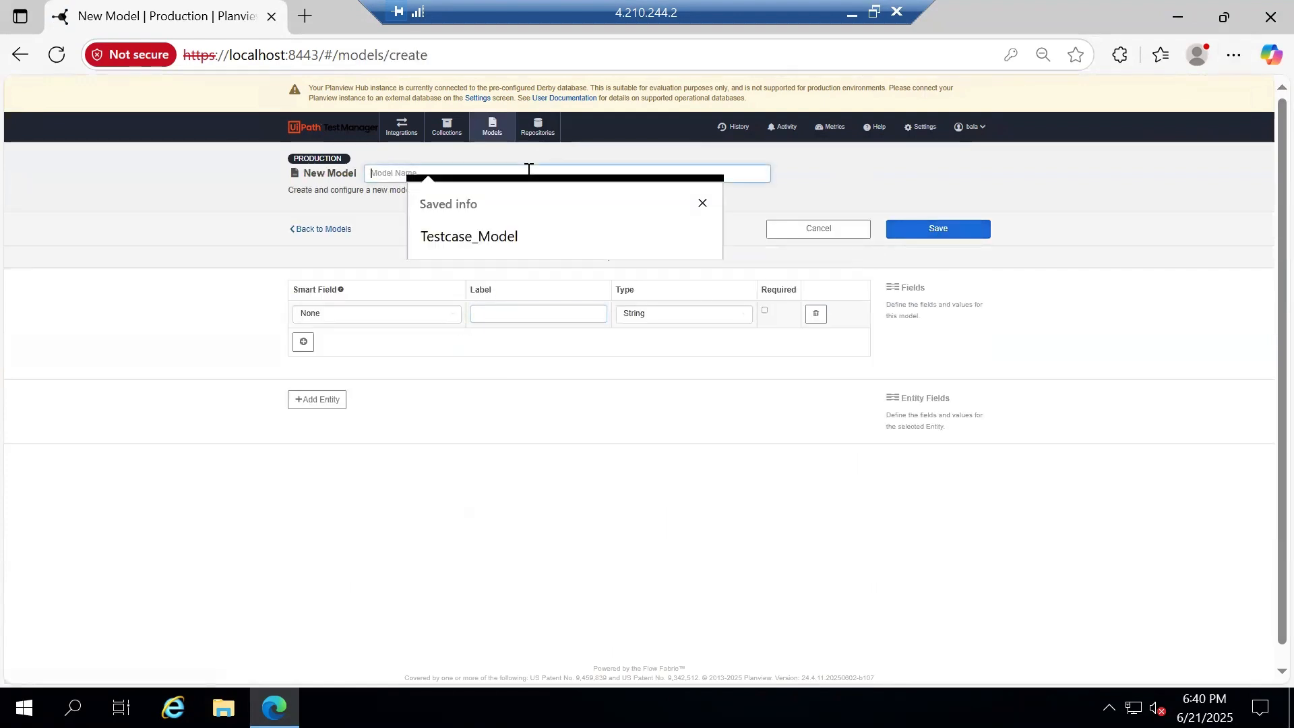
pyautogui.write('TestExecution_')
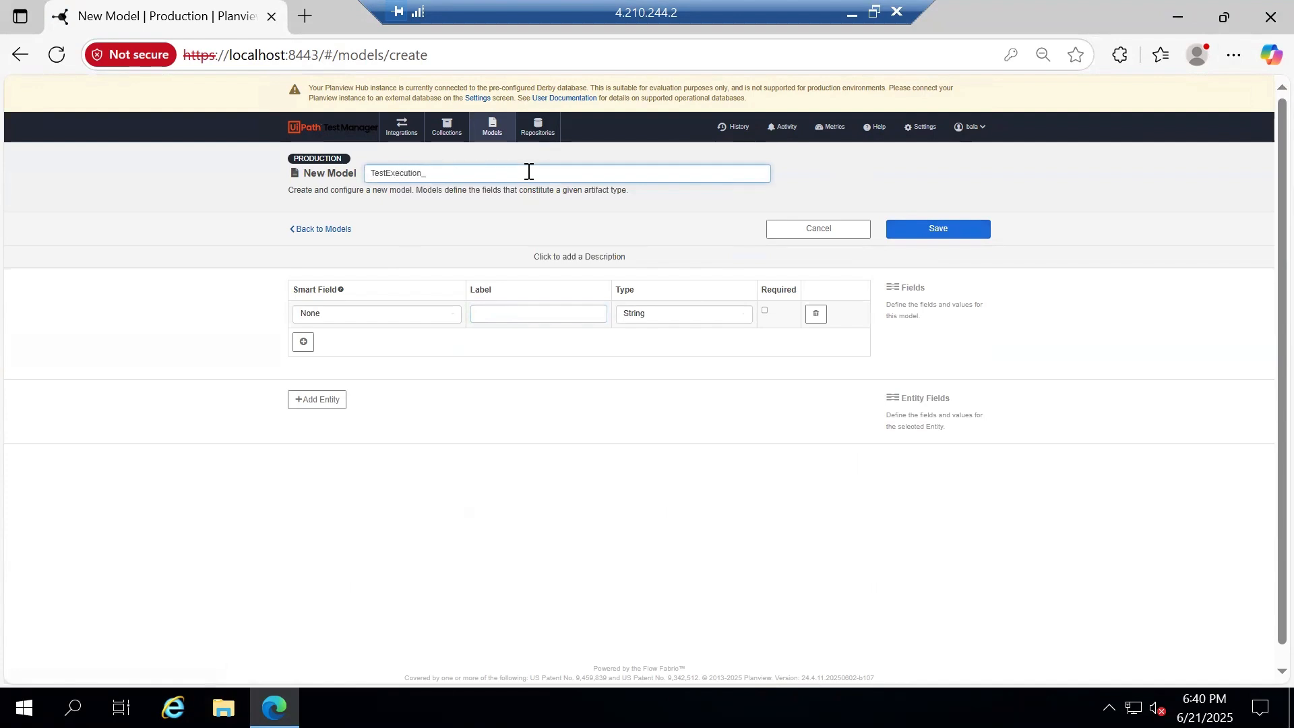
pyautogui.write('Model')
pyautogui.click(561, 312)
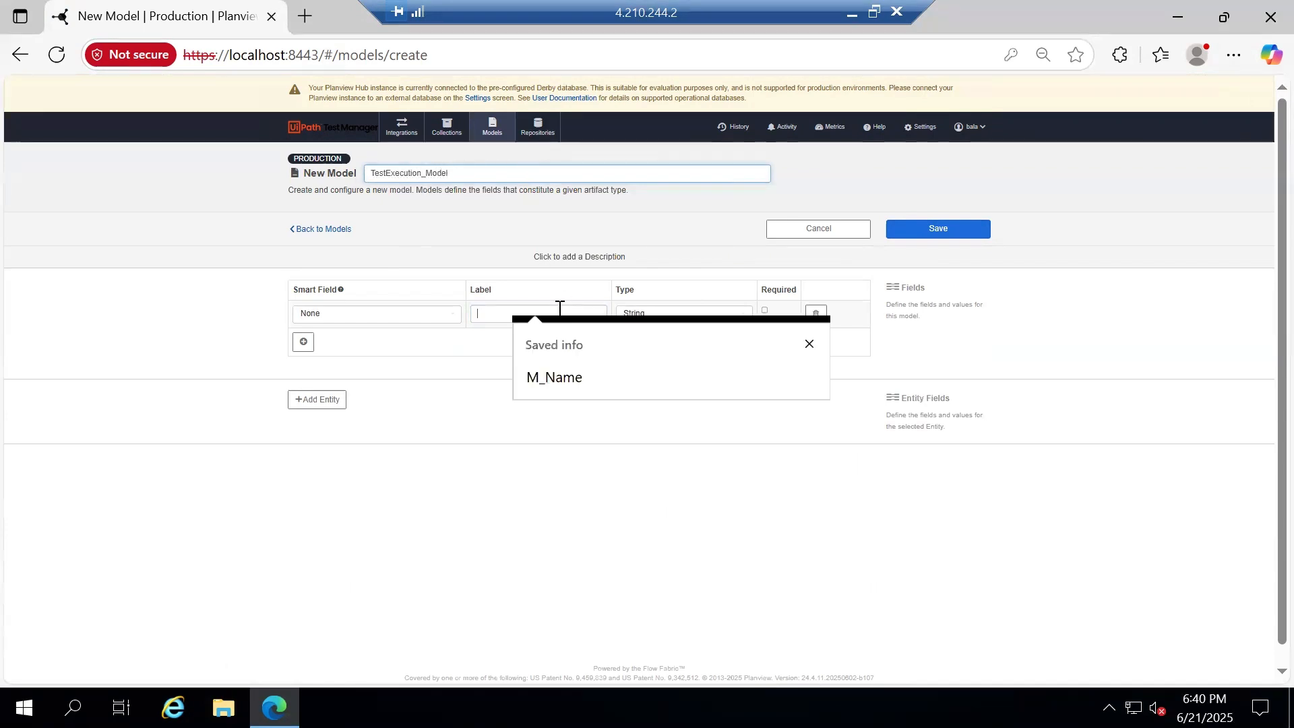
pyautogui.write('Name')
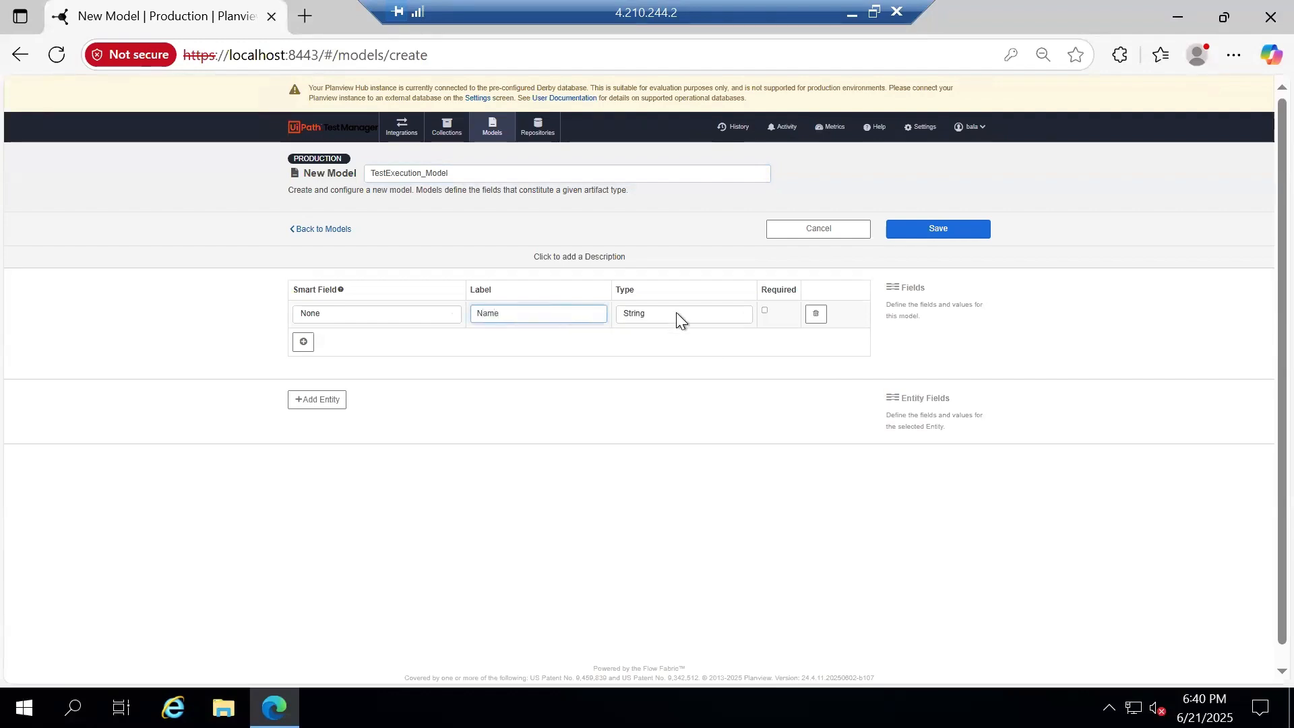
# Add a second field to the model with the label Status and the type Single Select.
pyautogui.click(303, 341)
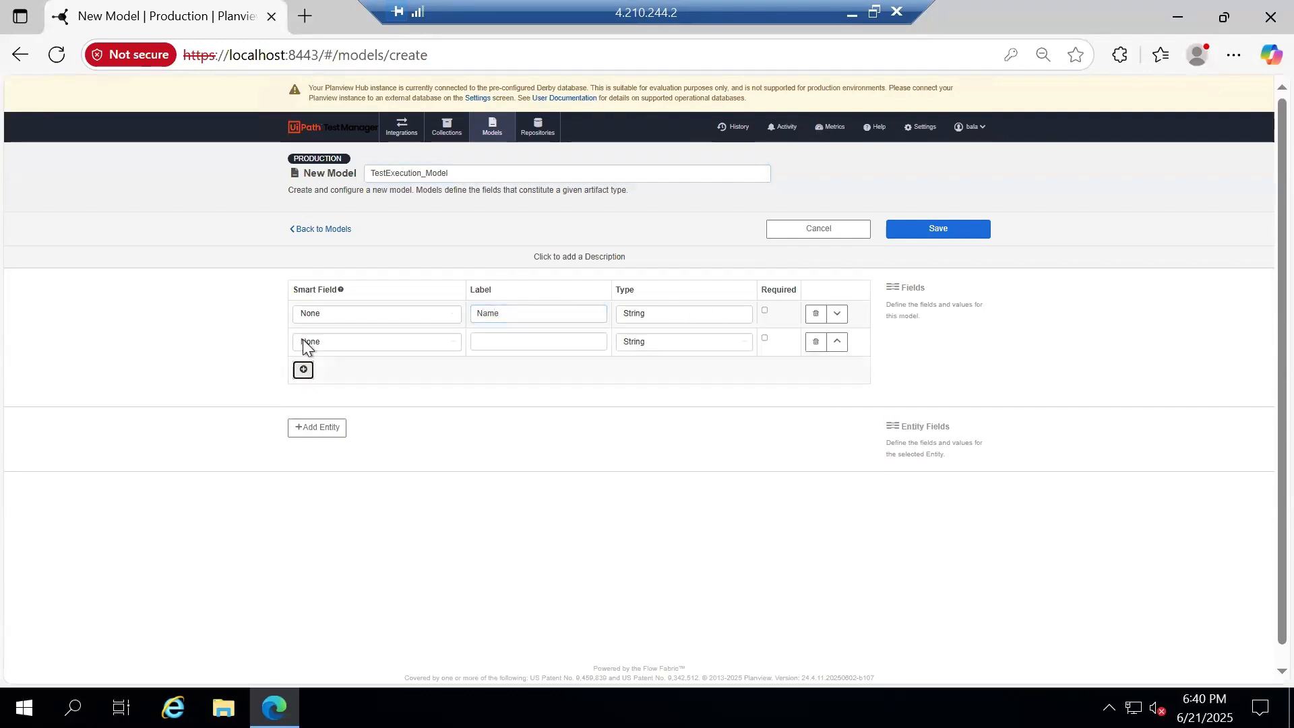
pyautogui.click(529, 335)
pyautogui.write('Sa')
pyautogui.press('BackSpace')
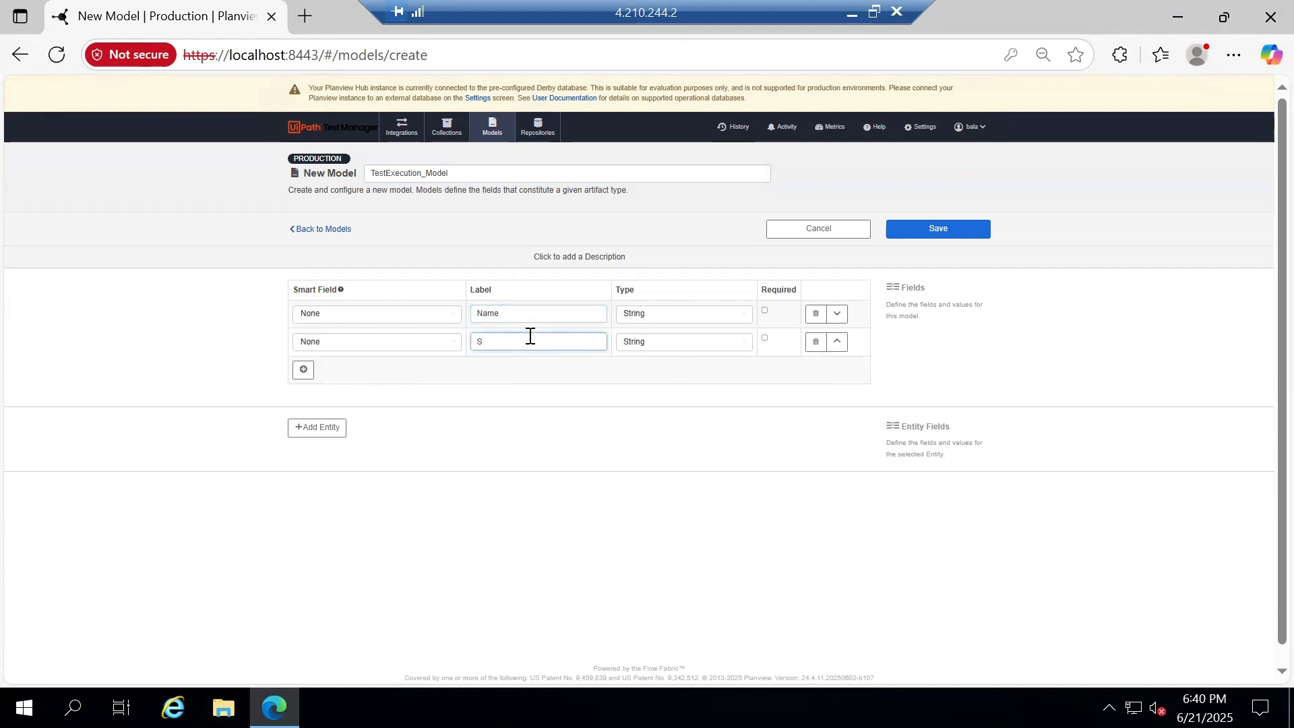
pyautogui.write('tatus')
pyautogui.click(664, 341)
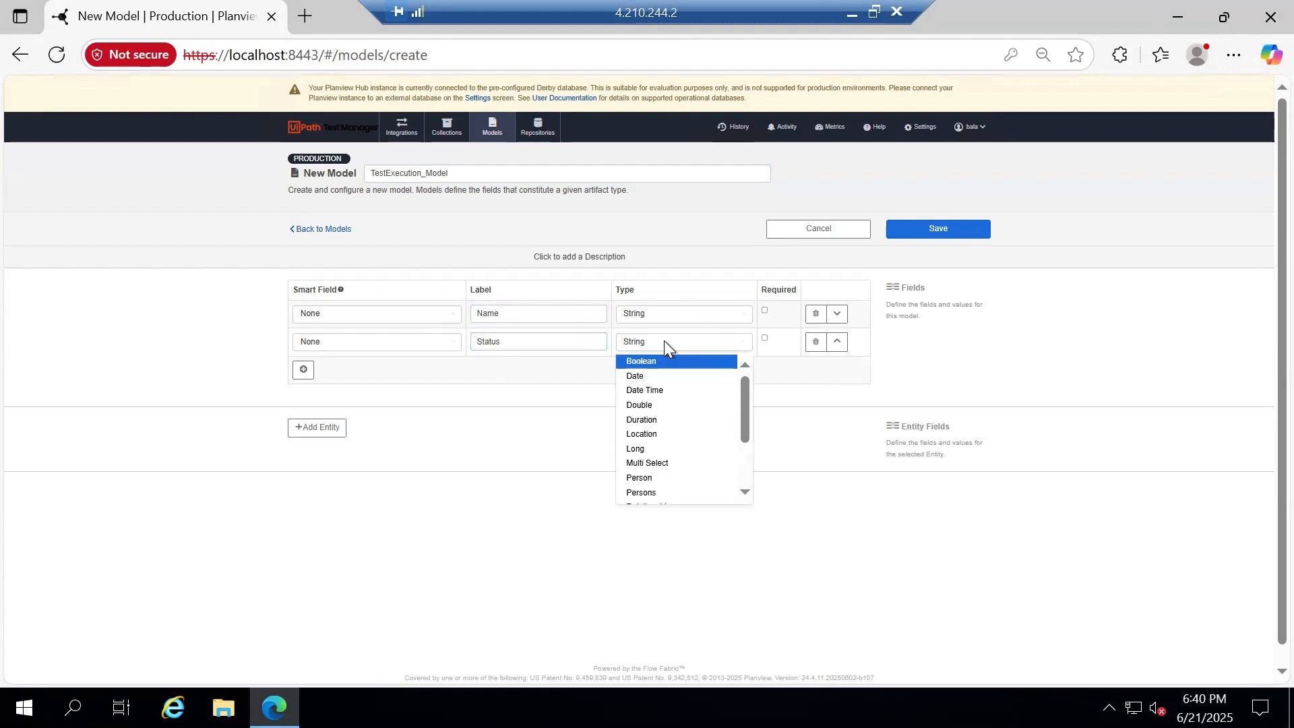
pyautogui.write('sin')
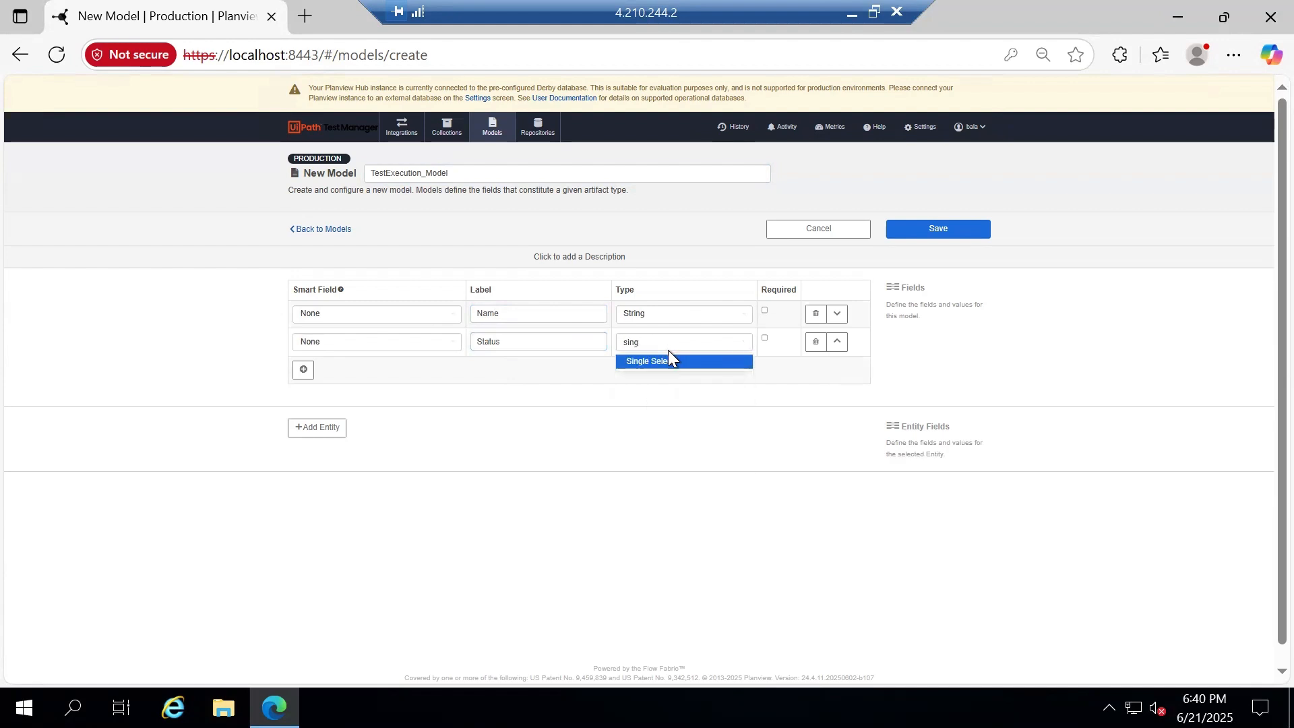
pyautogui.click(667, 362)
# Configure the Status field's values in multiple value edit mode, entering Finished, Cancelling and Cancelled on separate lines.
pyautogui.click(636, 358)
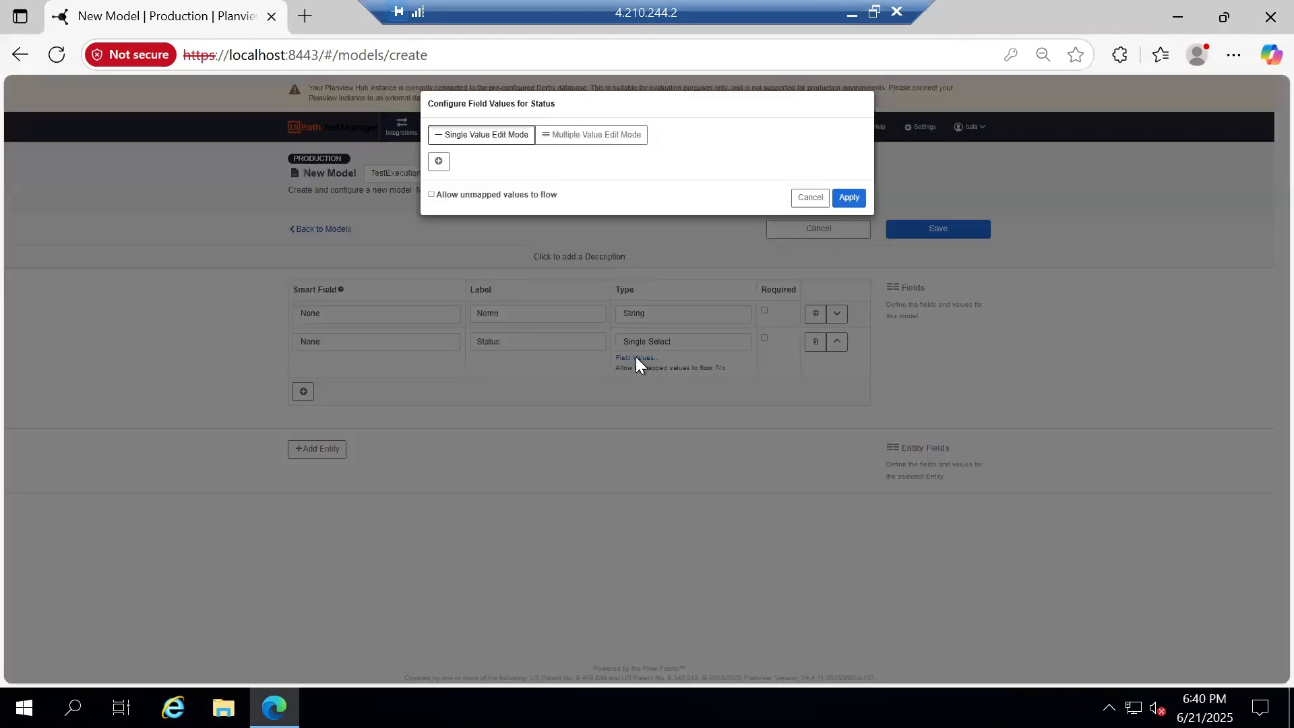
pyautogui.click(633, 134)
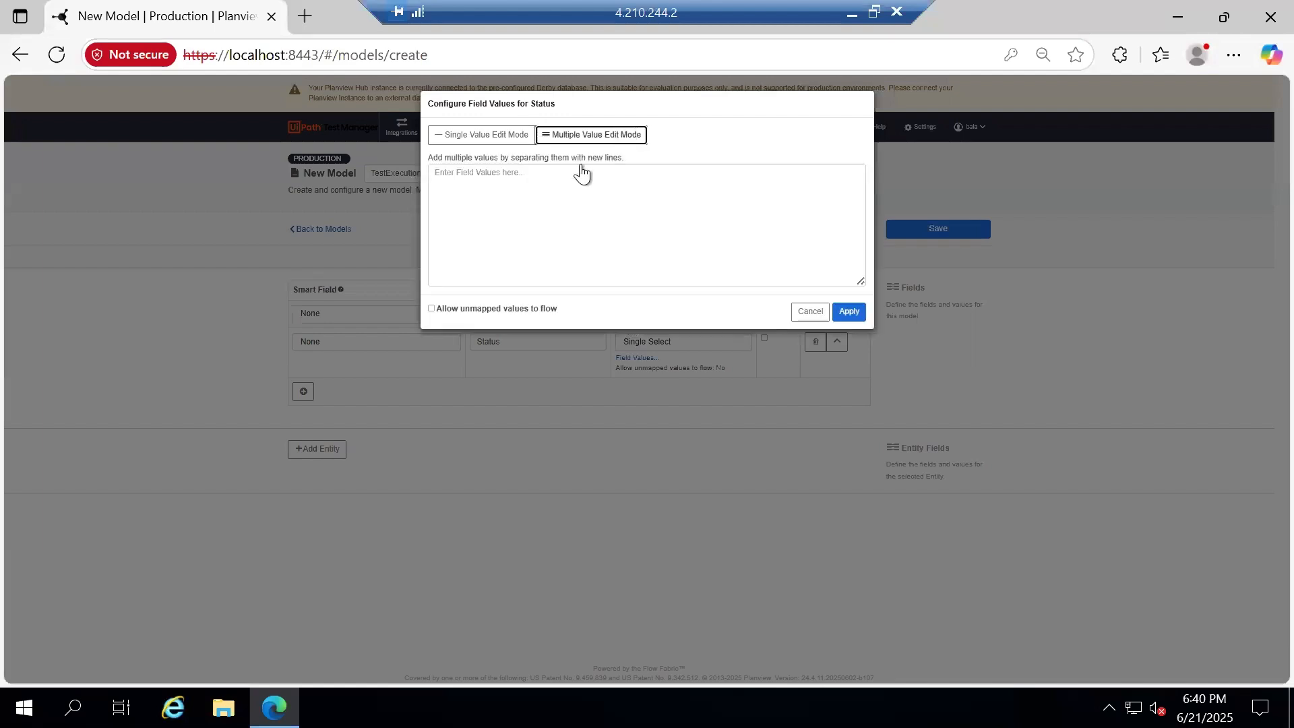
pyautogui.click(593, 175)
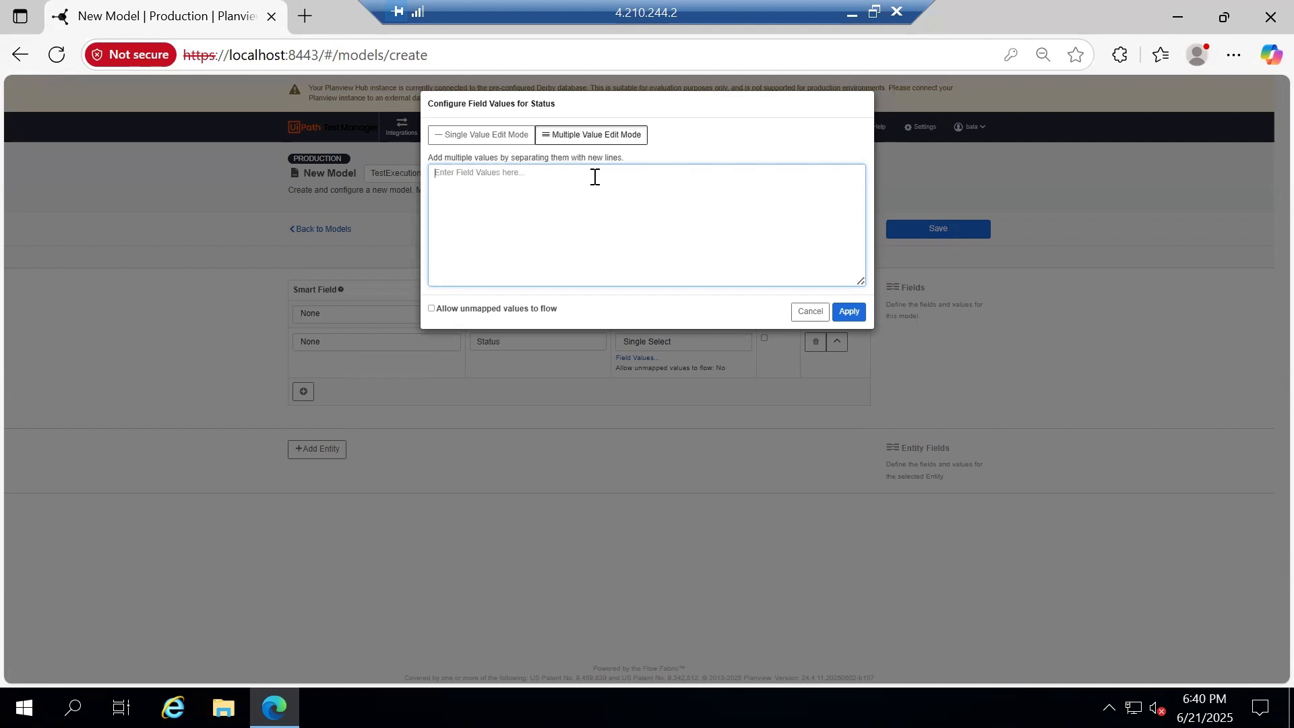
pyautogui.write('Co')
pyautogui.press('BackSpace')
pyautogui.press('BackSpace')
pyautogui.write('Finsihed')
pyautogui.press('BackSpace')
pyautogui.press('BackSpace')
pyautogui.press('BackSpace')
pyautogui.press('BackSpace')
pyautogui.write('ished')
pyautogui.press('Return')
pyautogui.write('Can')
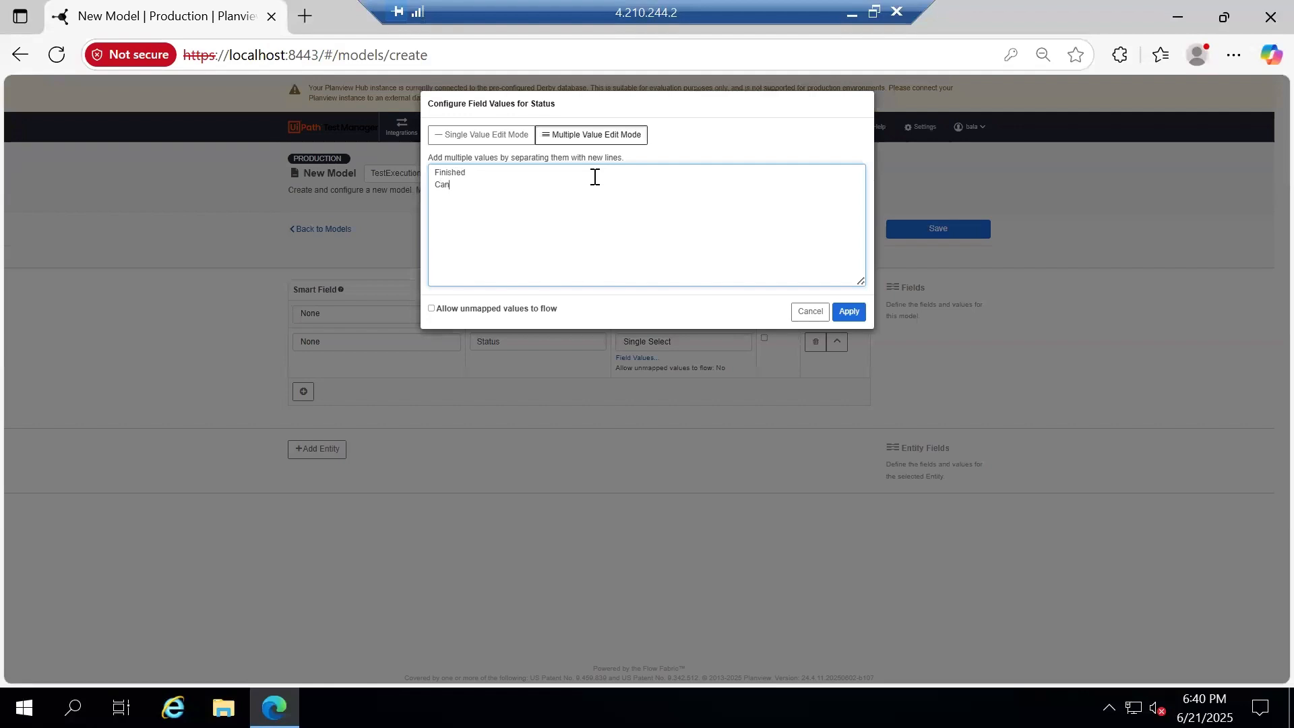
pyautogui.write('cellingCanceel')
pyautogui.write('lled')
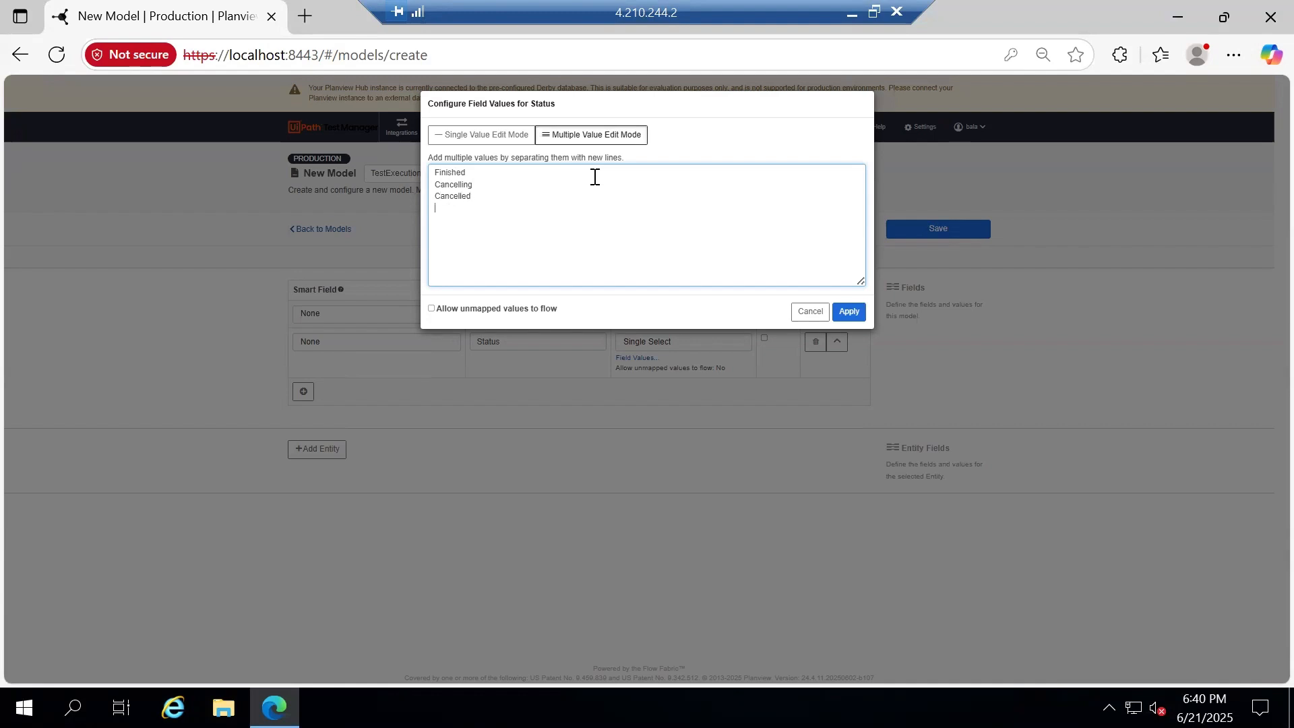
# Add the Status values Running, None and Pending, and save the completed model.
pyautogui.write('Running')
pyautogui.press('Return')
pyautogui.write('None ')
pyautogui.write('Pending')
pyautogui.click(848, 312)
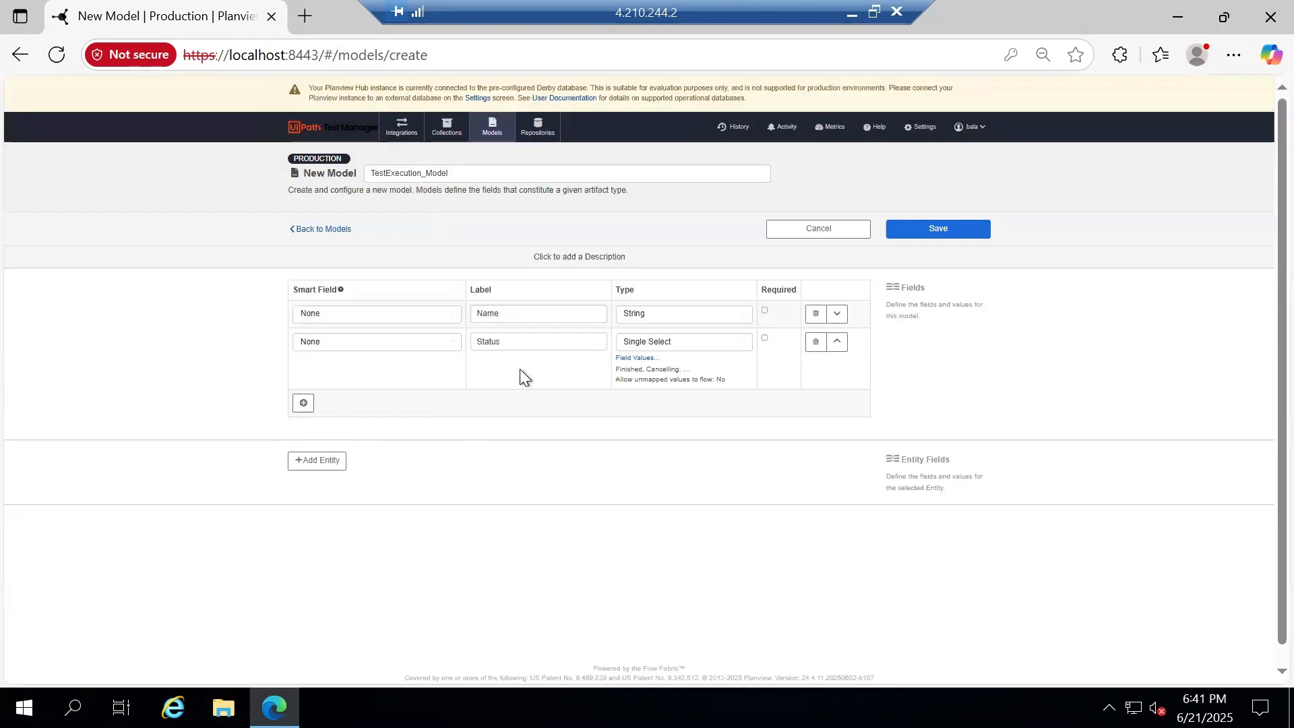
pyautogui.click(957, 235)
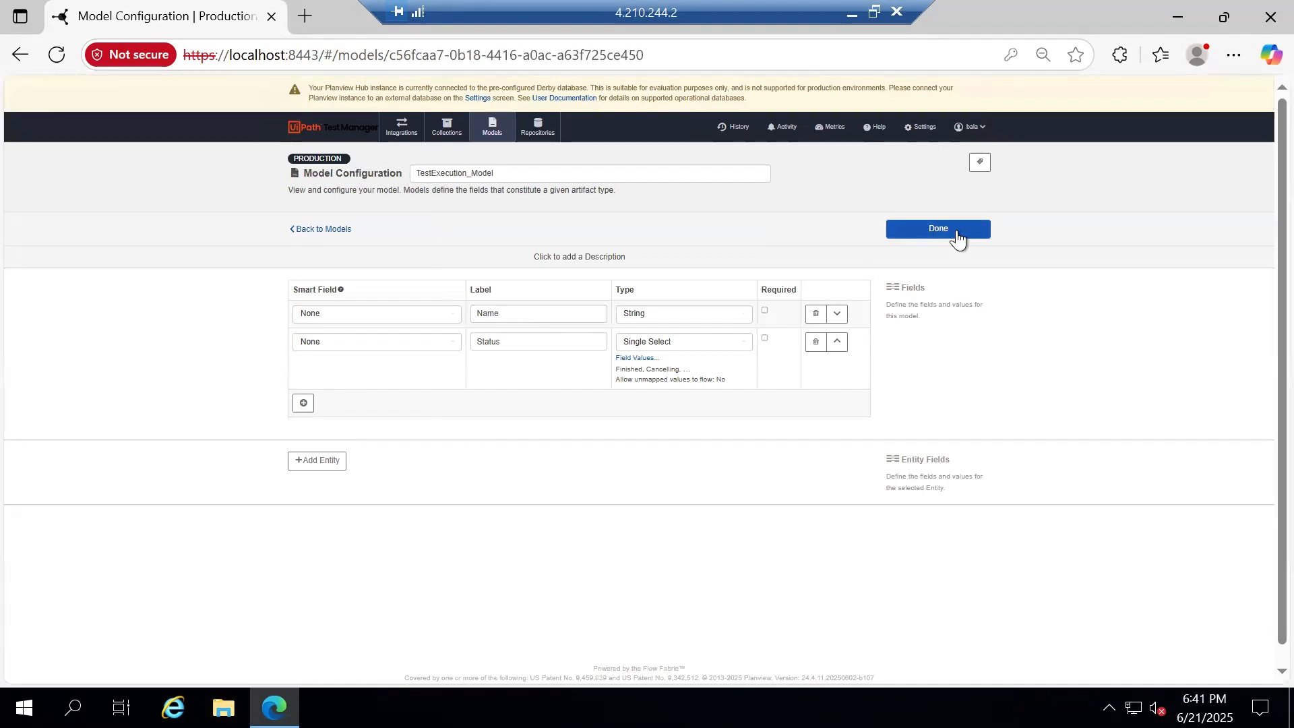
pyautogui.click(957, 232)
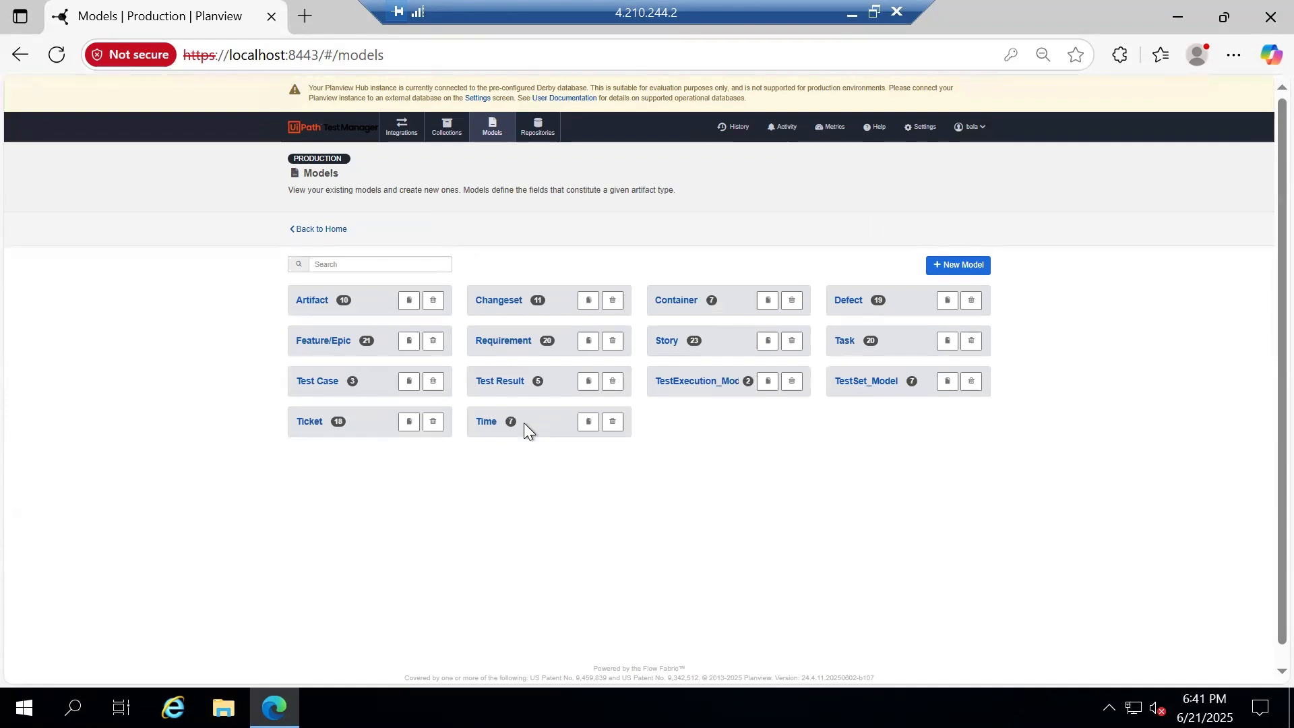
# Create a new work item collection named UiPath_TestExecution_Collection.
pyautogui.click(450, 132)
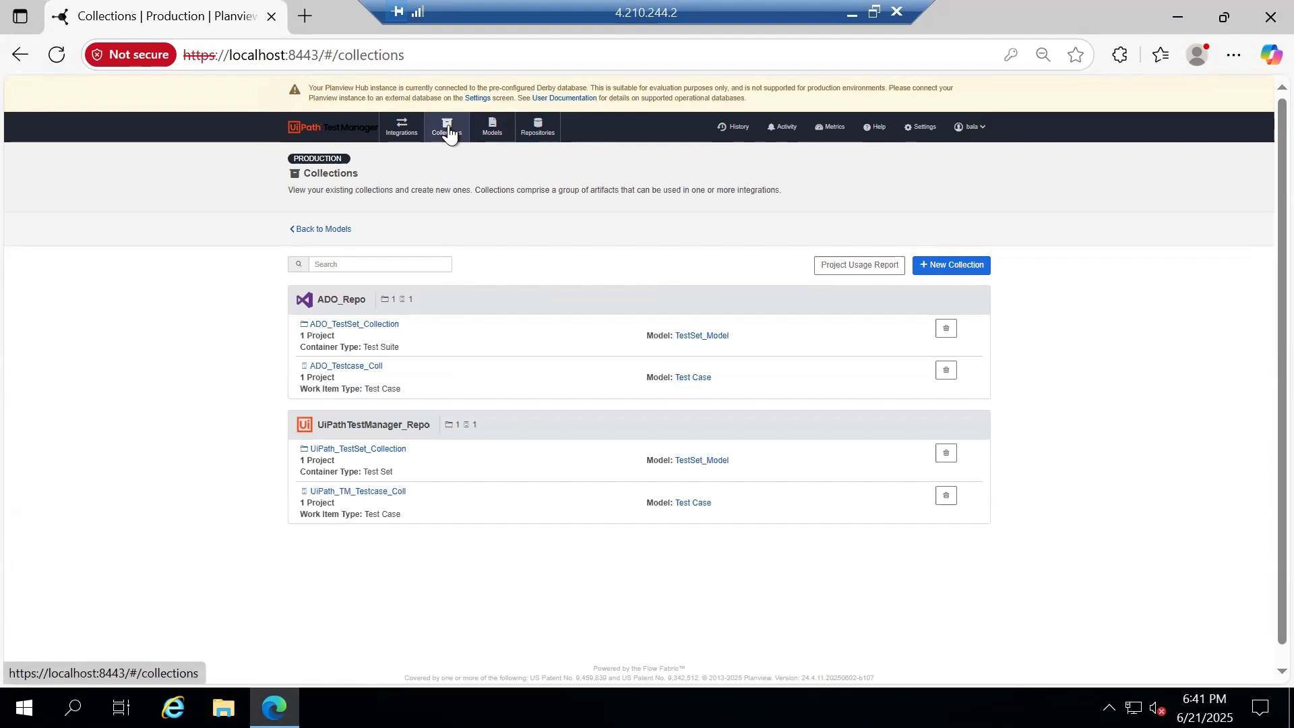
pyautogui.click(974, 266)
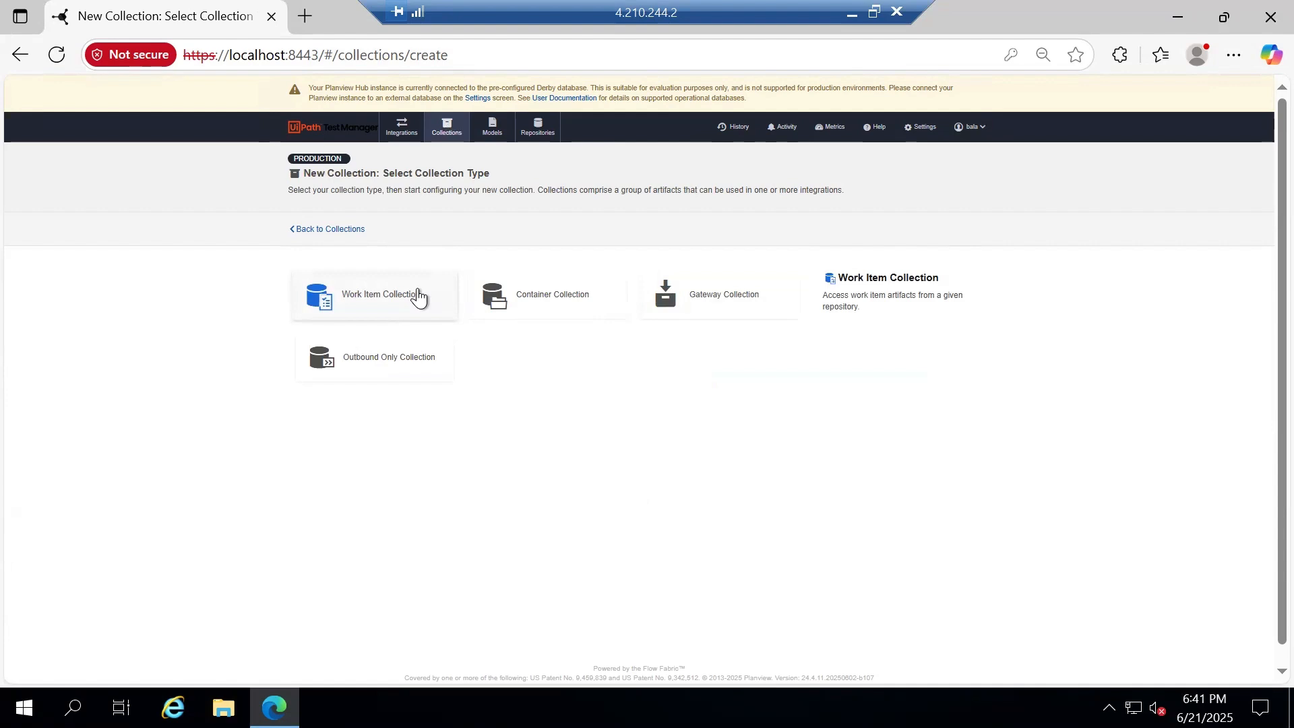
pyautogui.click(417, 294)
pyautogui.click(565, 172)
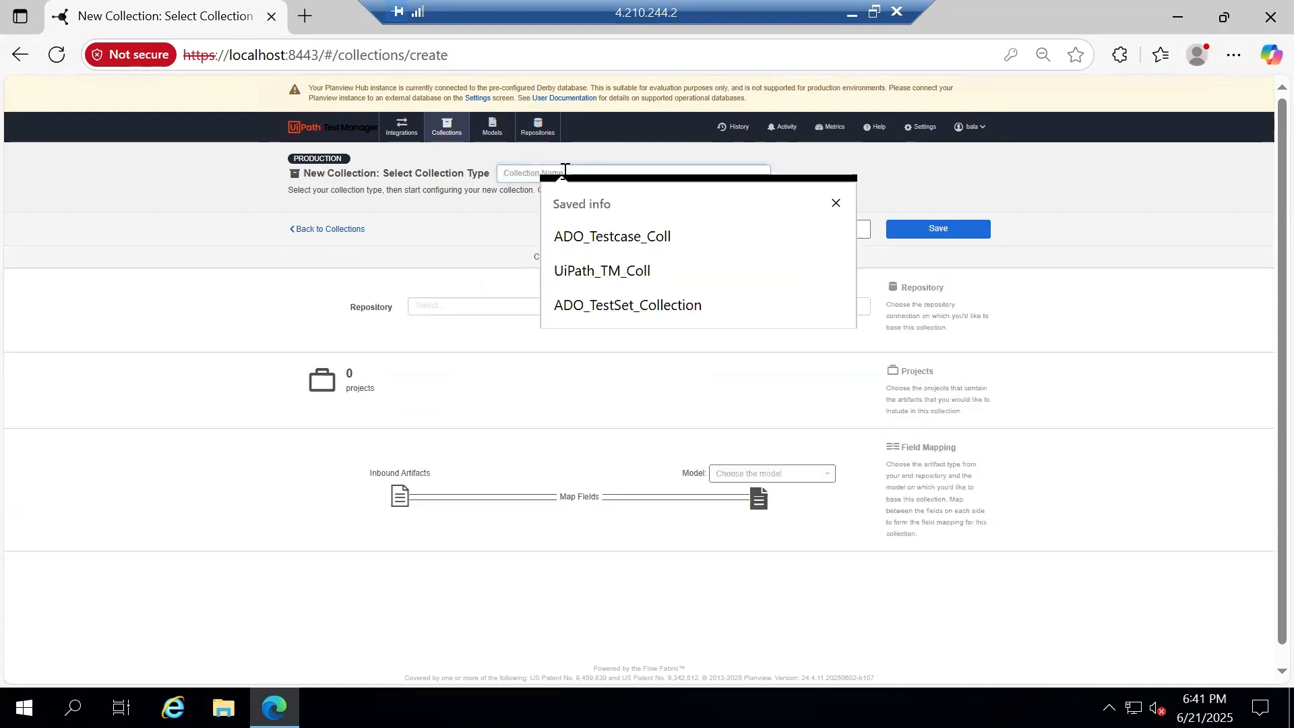
pyautogui.write('UiPath_TM_Coll')
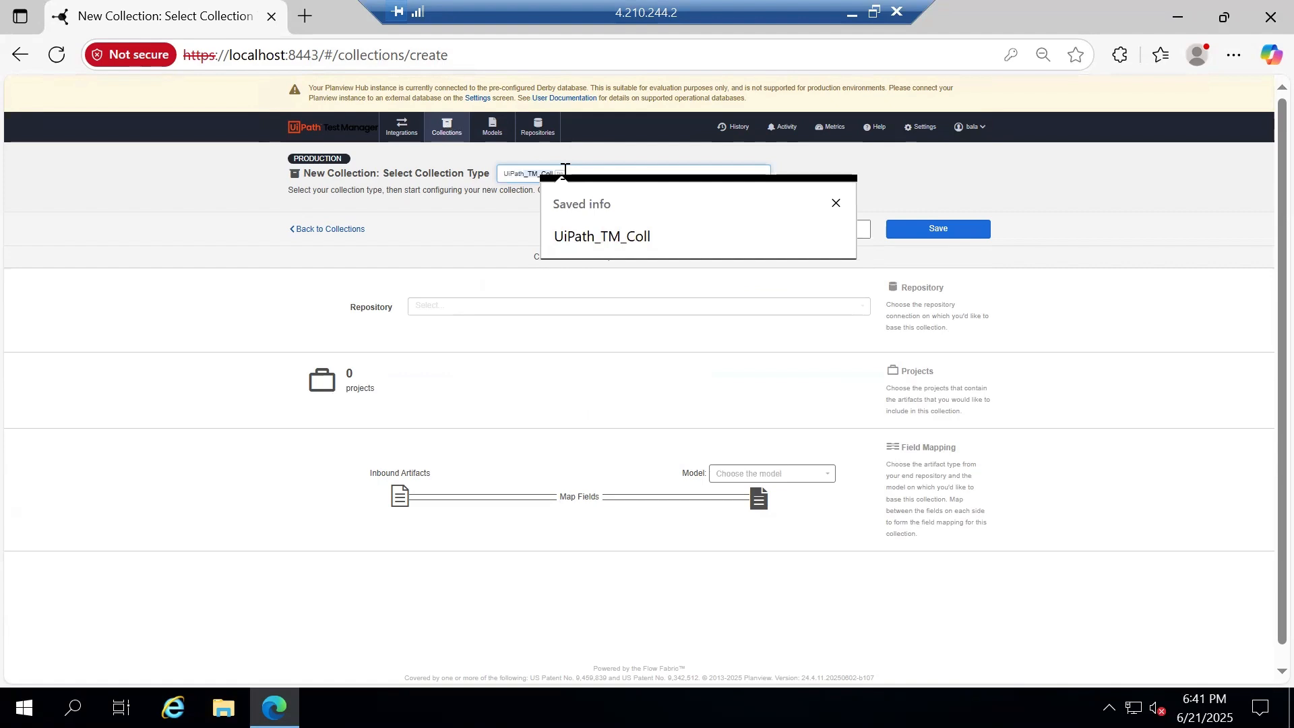
pyautogui.press('BackSpace')
pyautogui.press('BackSpace')
pyautogui.press('BackSpace')
pyautogui.press('BackSpace')
pyautogui.press('BackSpace')
pyautogui.press('BackSpace')
pyautogui.write('est')
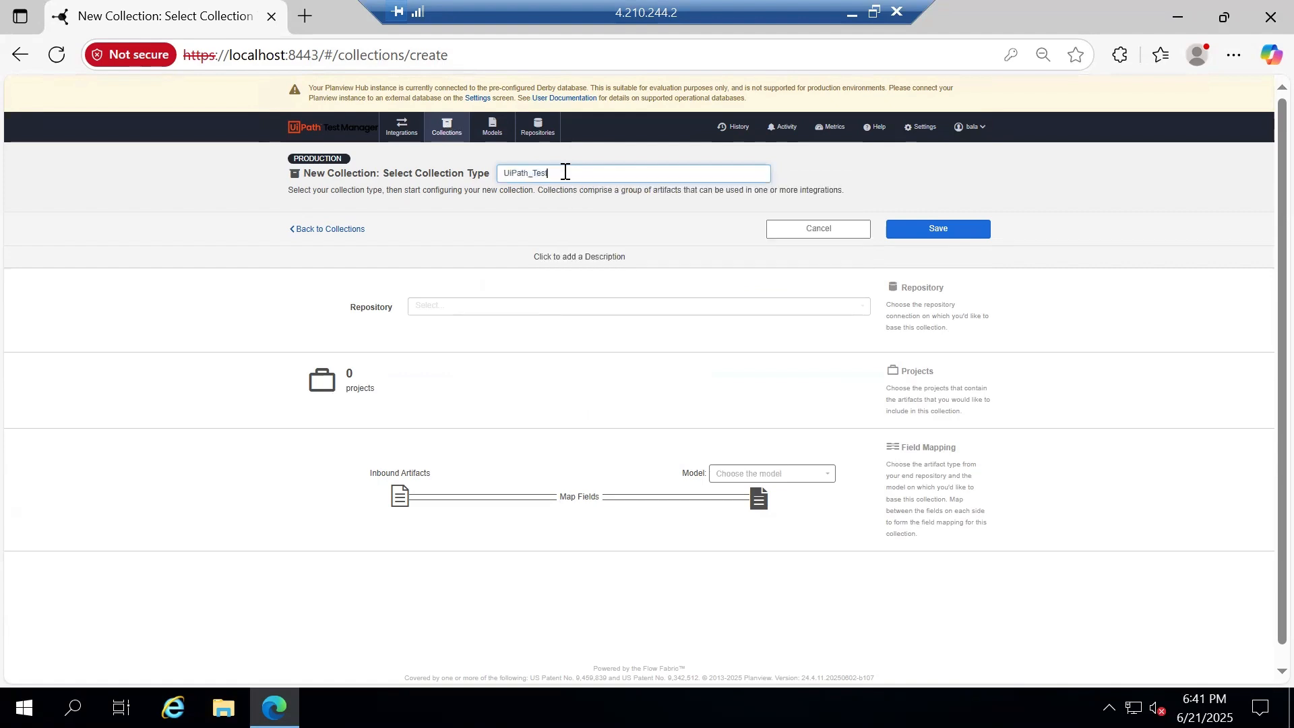
pyautogui.write('Execution_Collection')
# Base the collection on the UiPathTestManager_Repo repository and add the Tasktop_Training project to it.
pyautogui.click(564, 307)
pyautogui.click(506, 340)
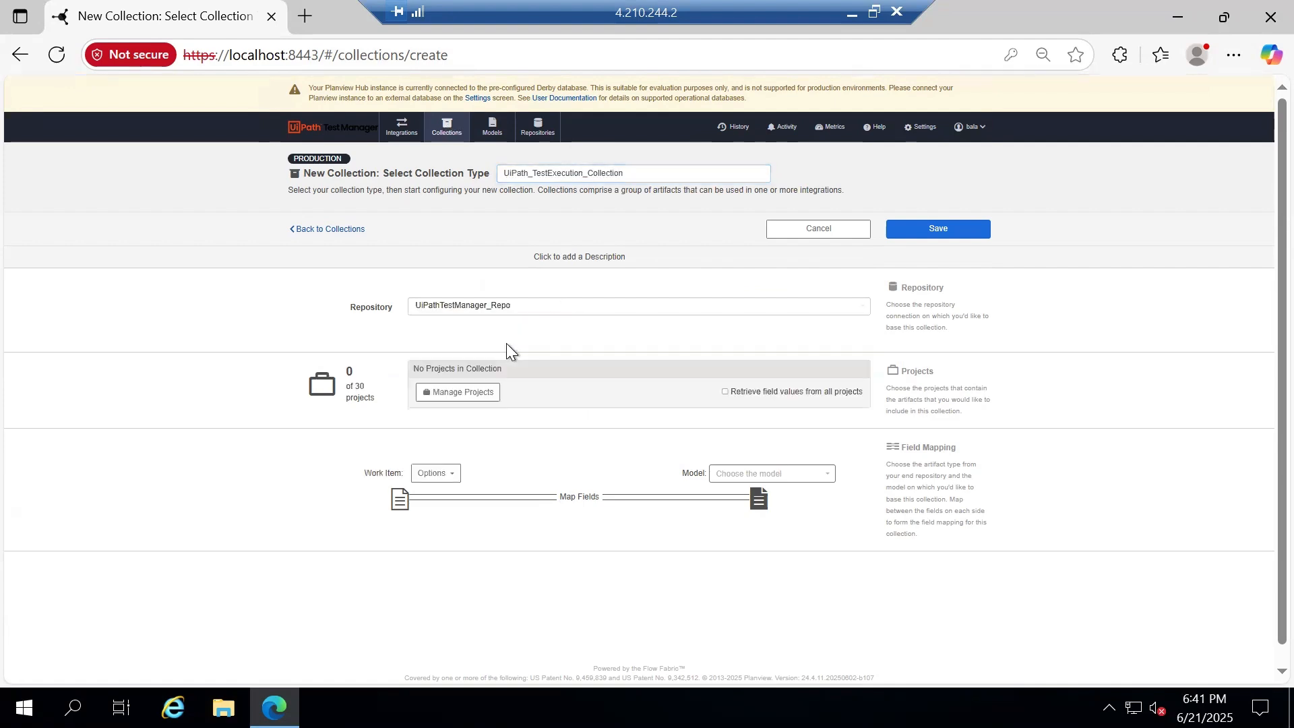
pyautogui.click(481, 393)
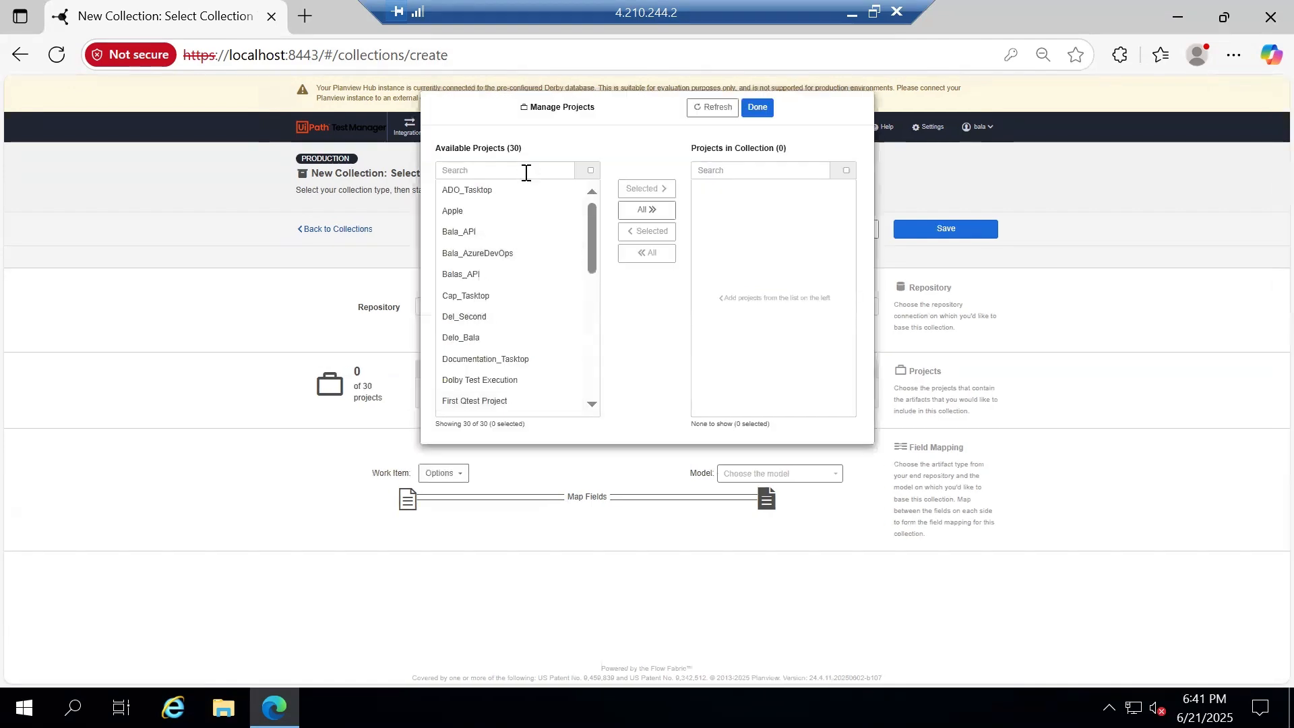
pyautogui.click(527, 170)
pyautogui.write('train')
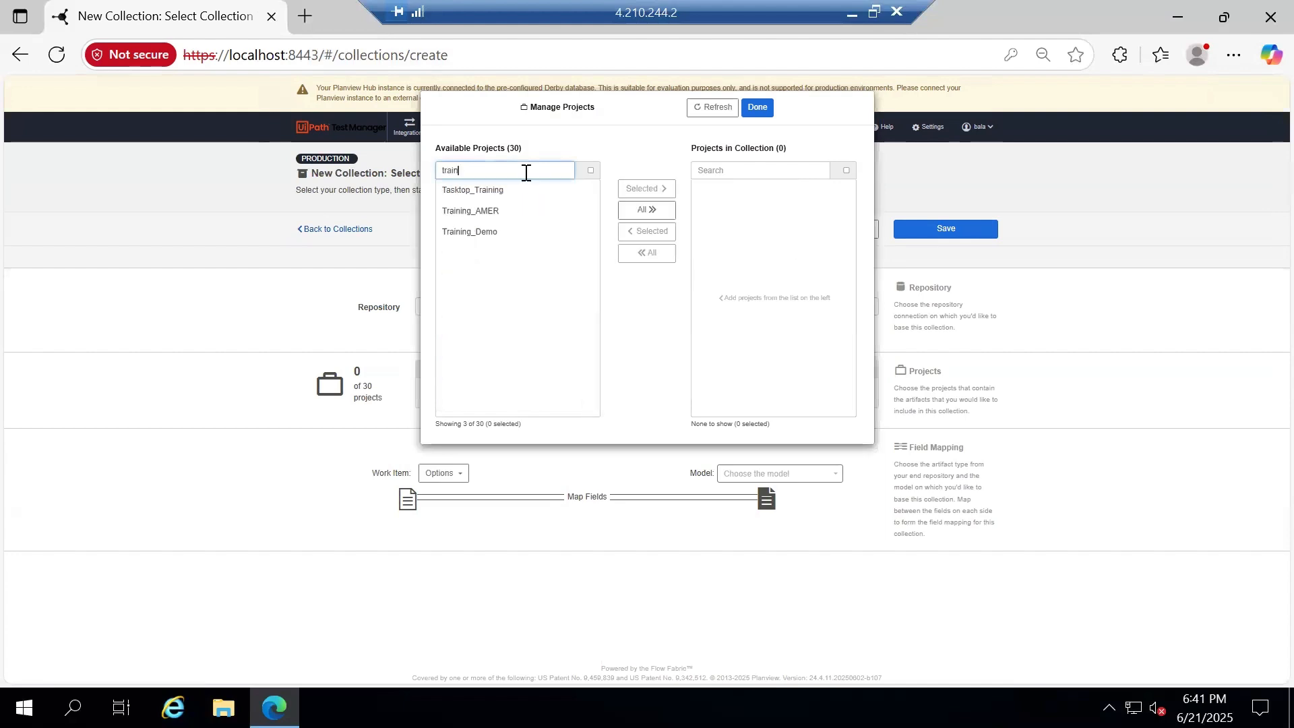
pyautogui.click(492, 190)
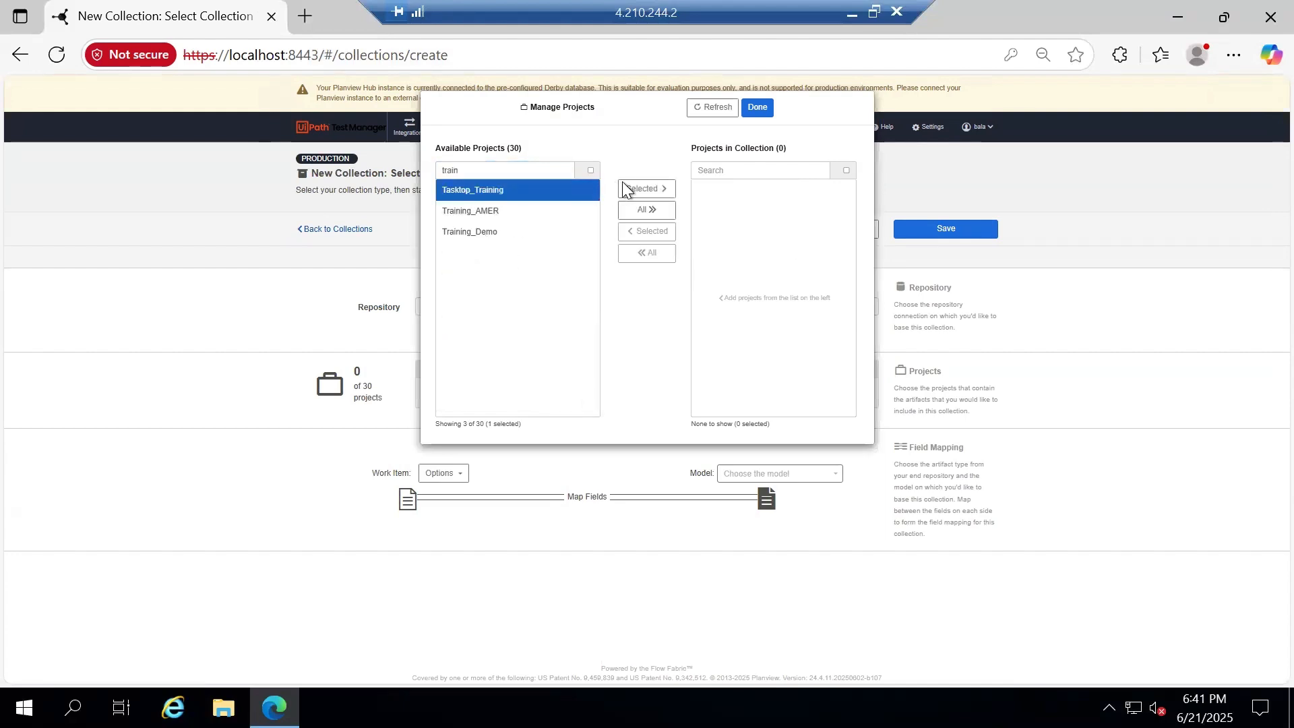
pyautogui.click(623, 189)
pyautogui.click(756, 109)
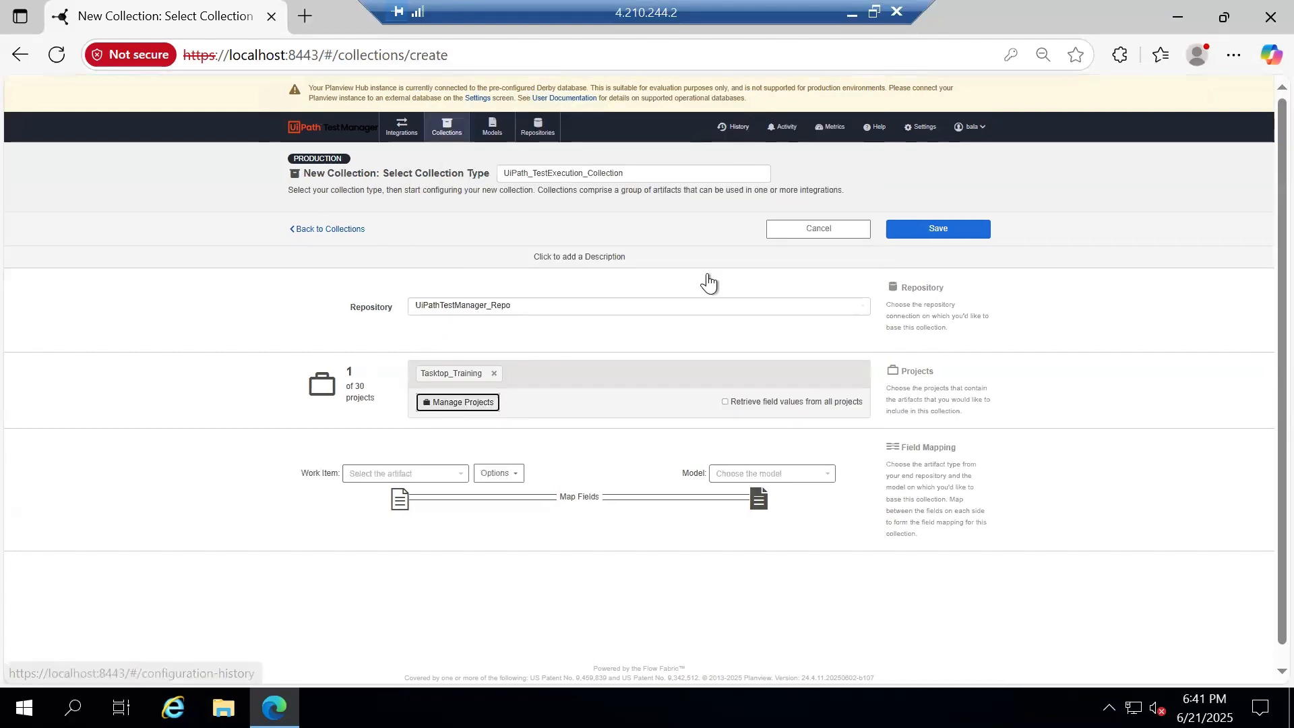
# Set the collection's work item to Test Execution and its model to TestExecution_Model, and save it.
pyautogui.click(445, 475)
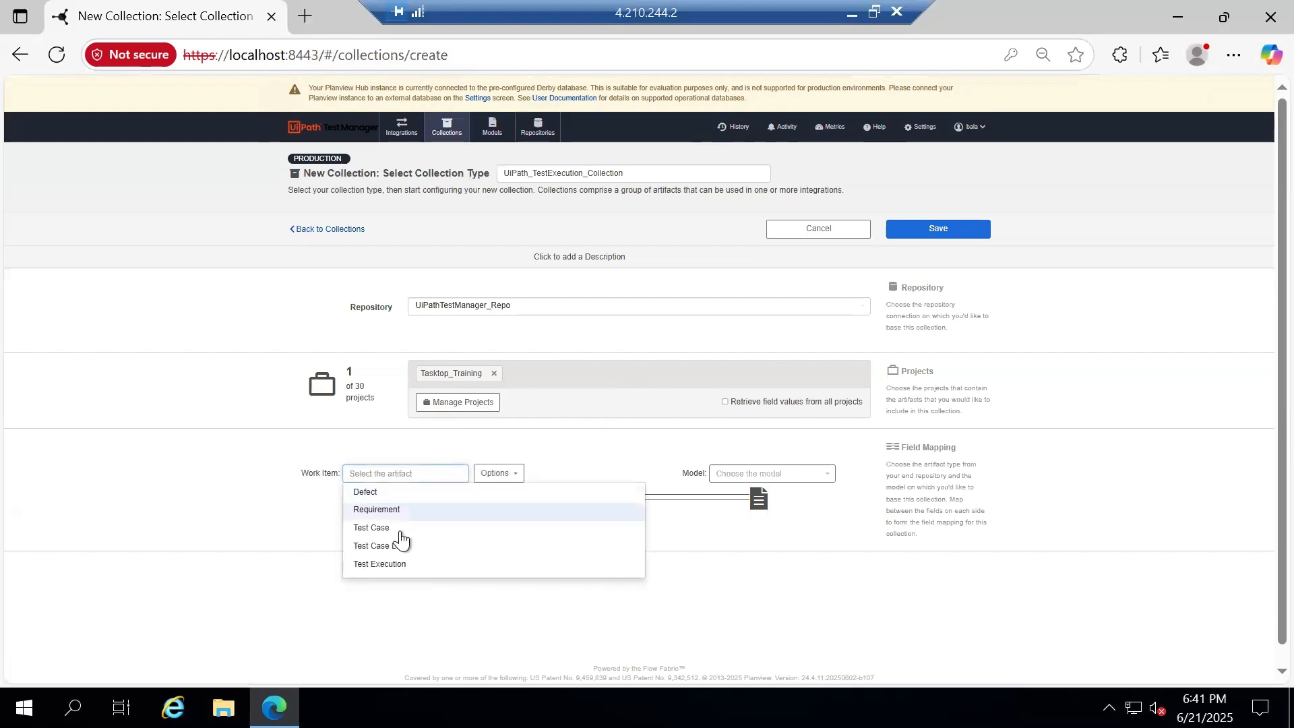
pyautogui.click(388, 564)
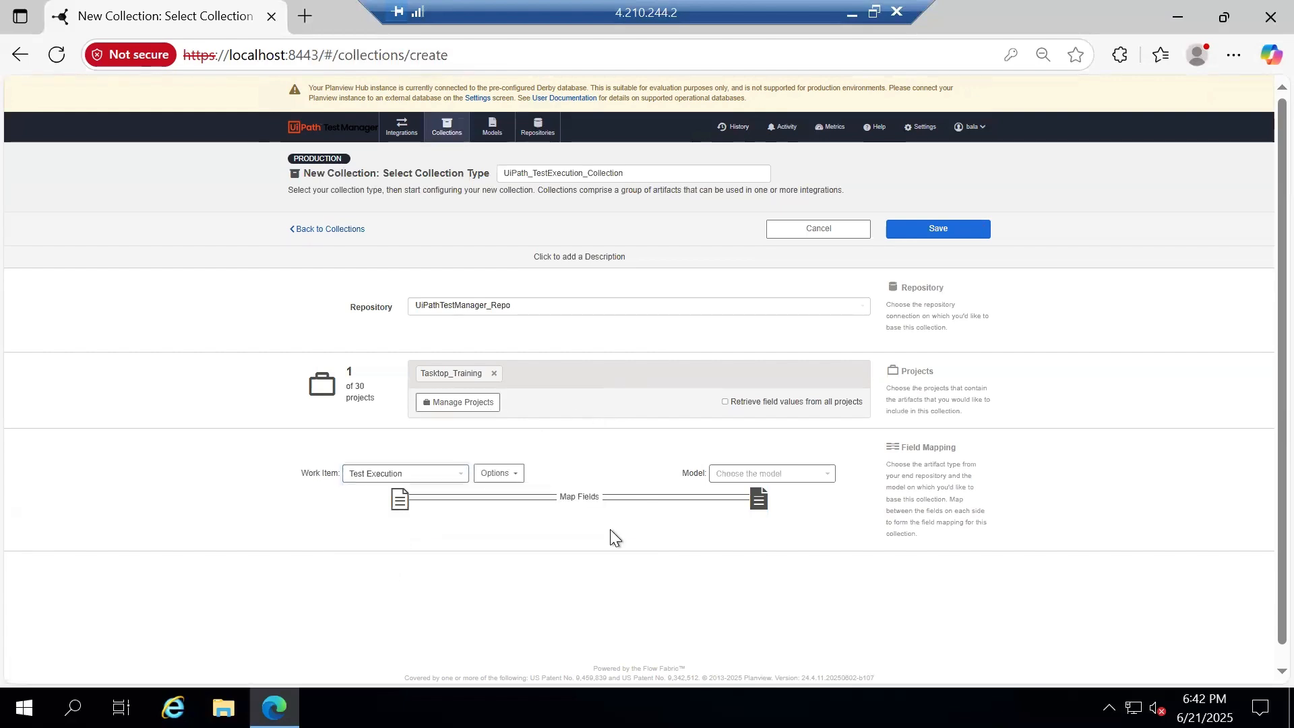
pyautogui.click(814, 474)
pyautogui.scroll(-5, 820, 549)
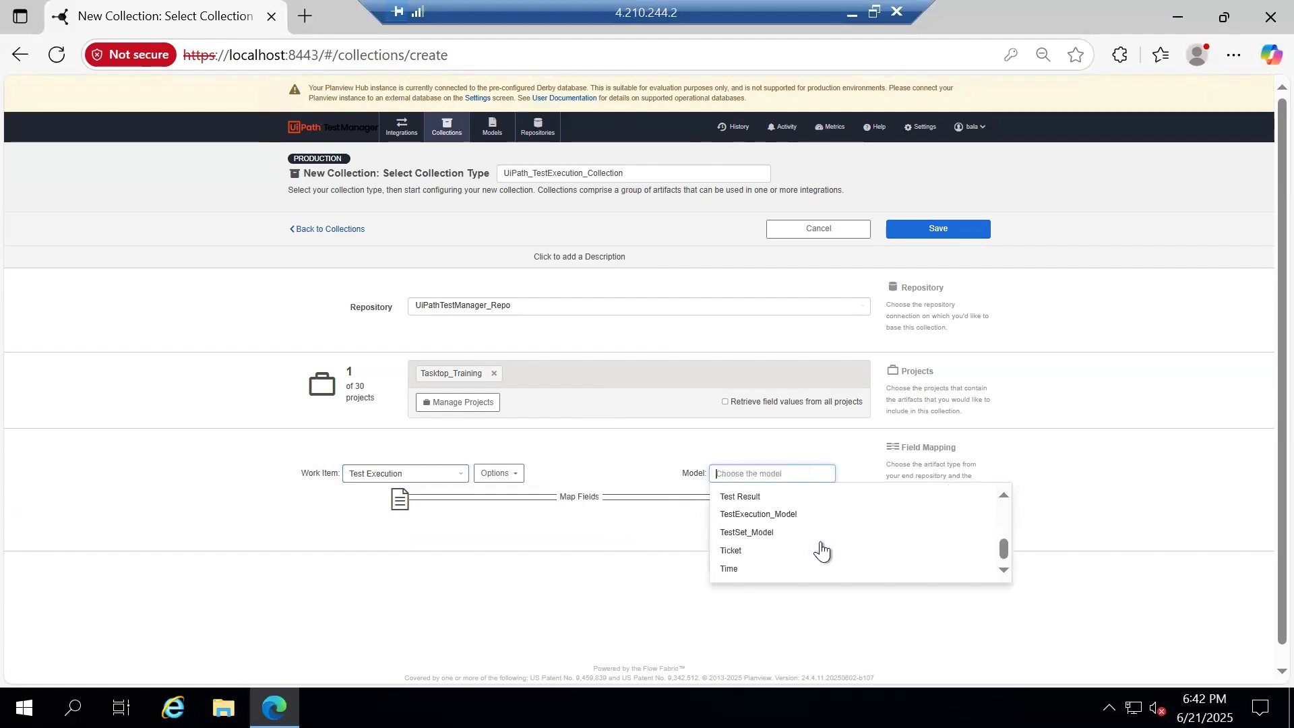
pyautogui.click(770, 515)
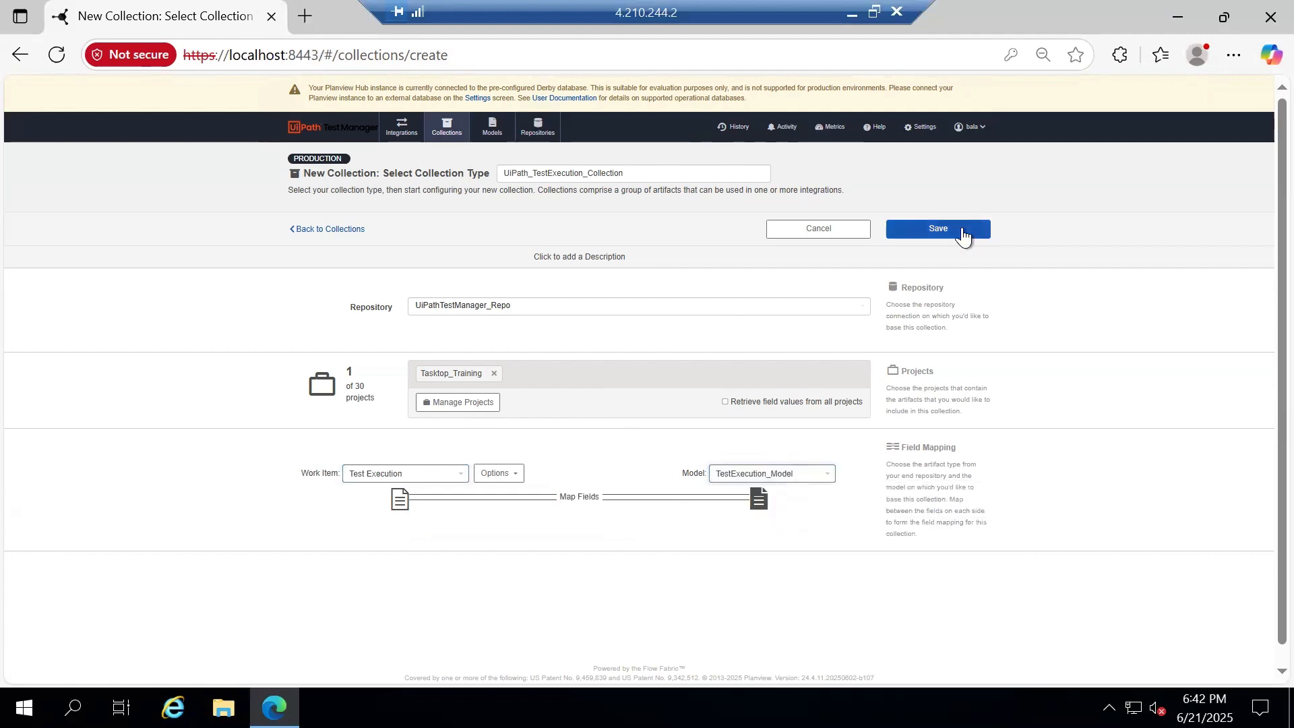
pyautogui.click(962, 234)
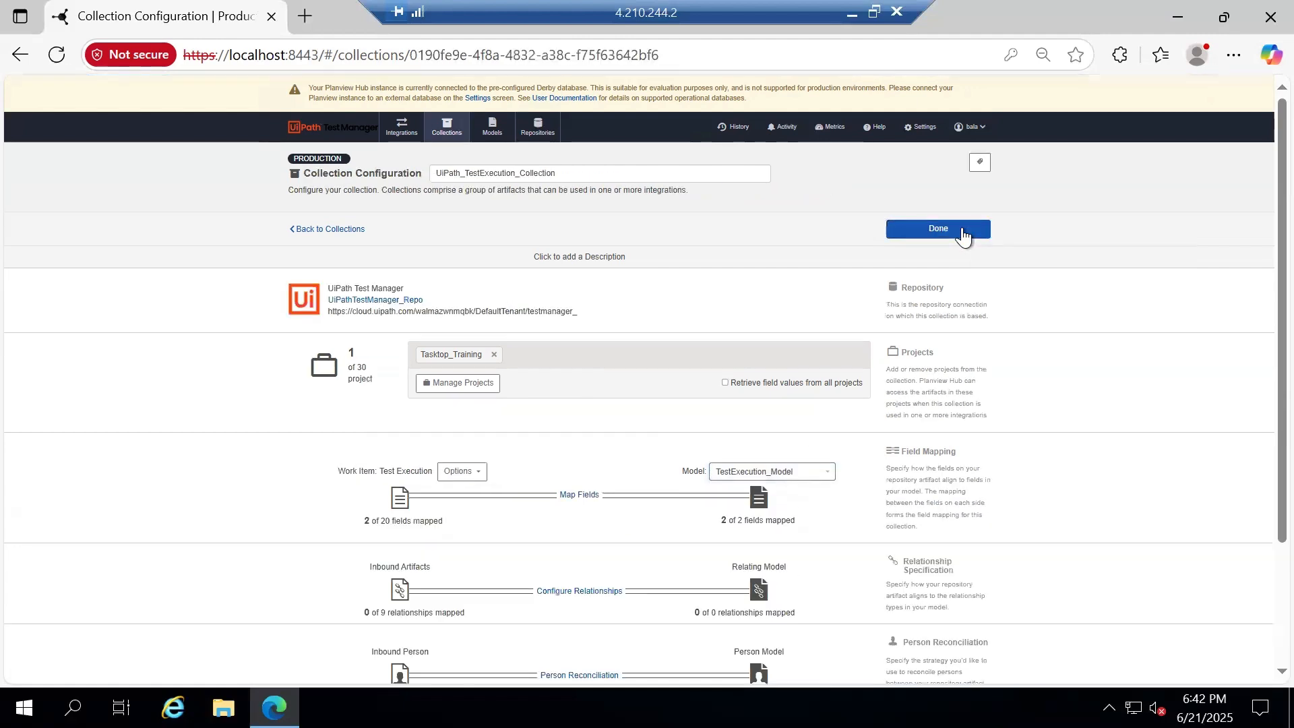
# Open the collection's field mapping and bring up the value configuration of the Status field pair.
pyautogui.click(569, 494)
pyautogui.click(462, 383)
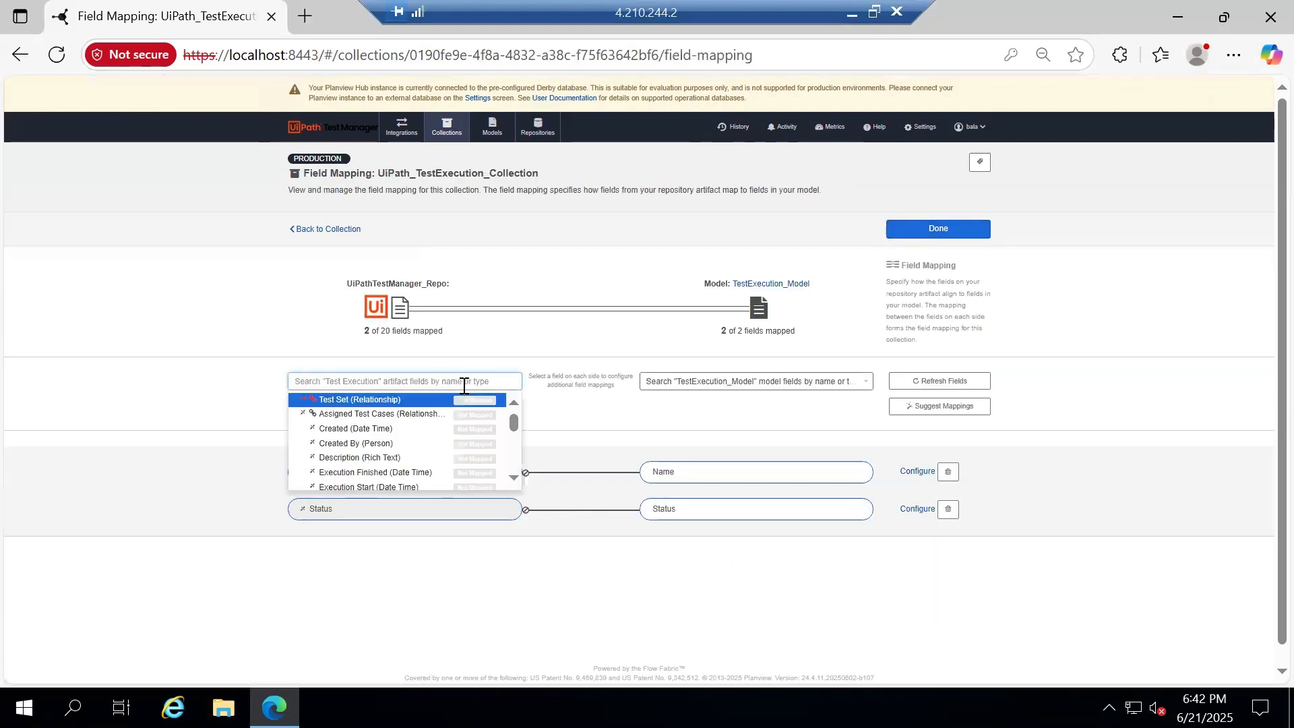
pyautogui.click(533, 349)
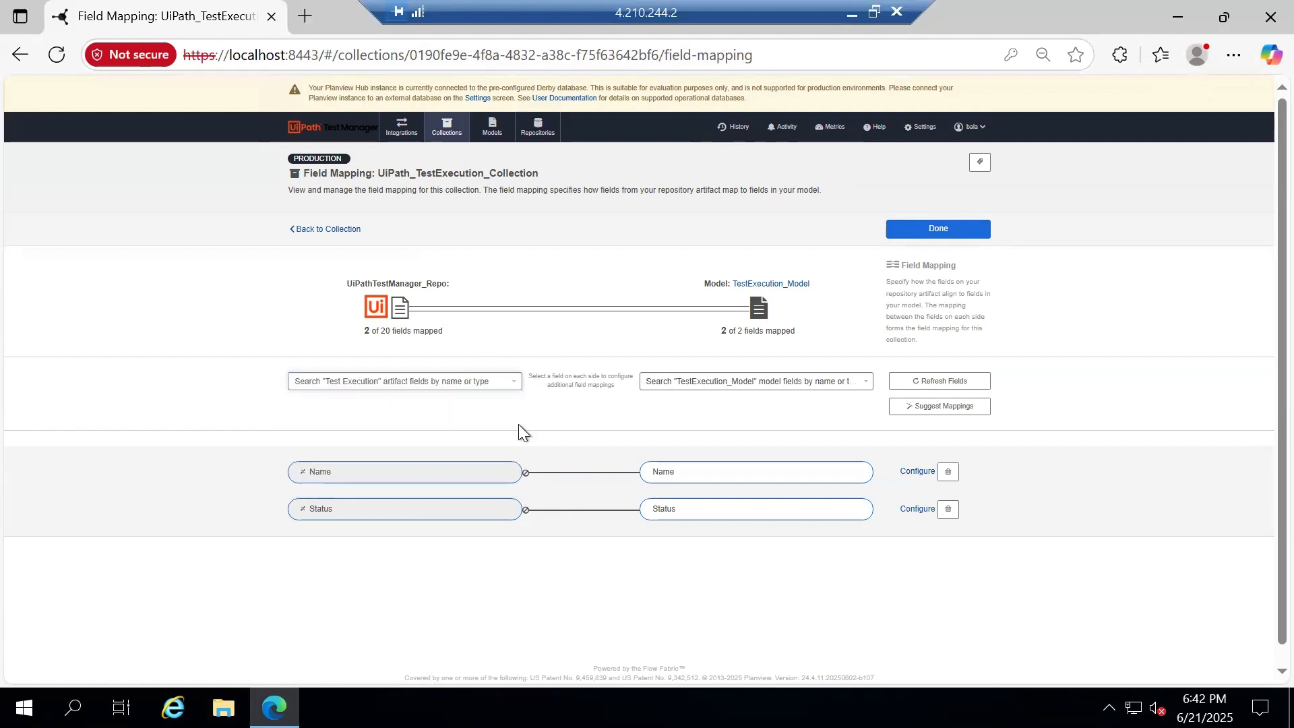
pyautogui.scroll(-1, 549, 427)
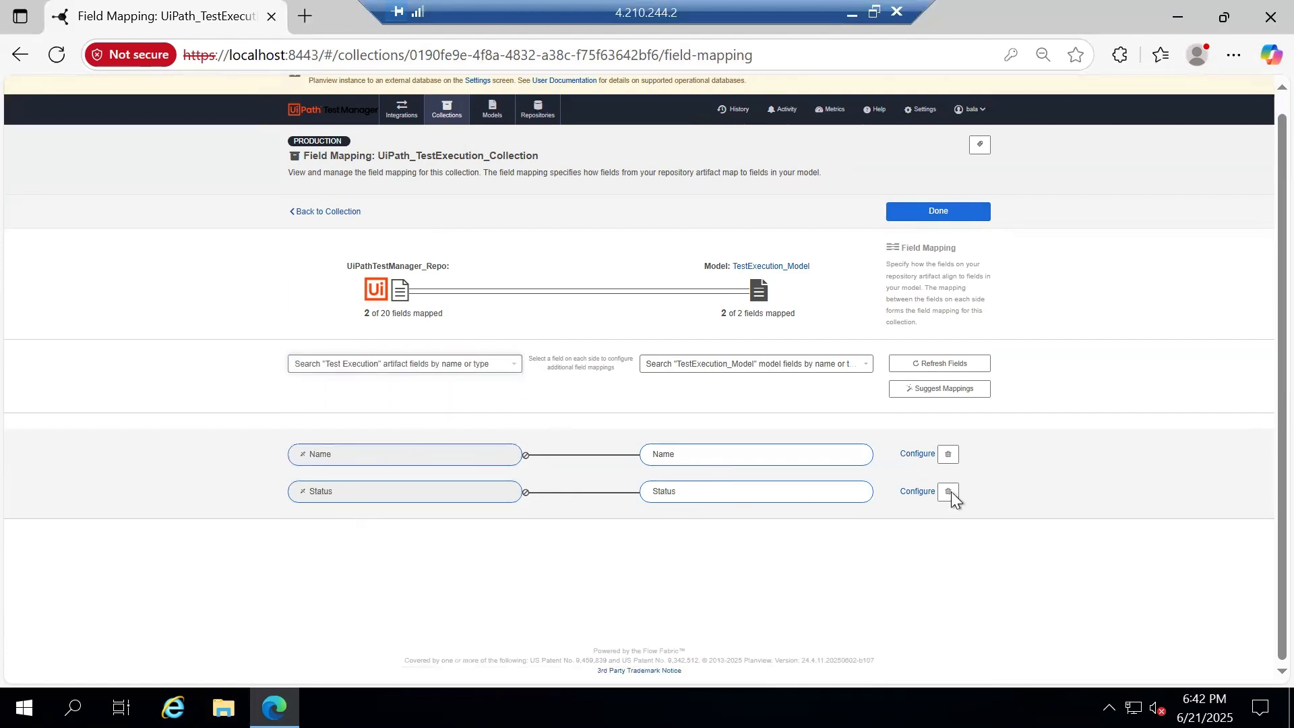
pyautogui.click(920, 494)
pyautogui.scroll(-3, 997, 371)
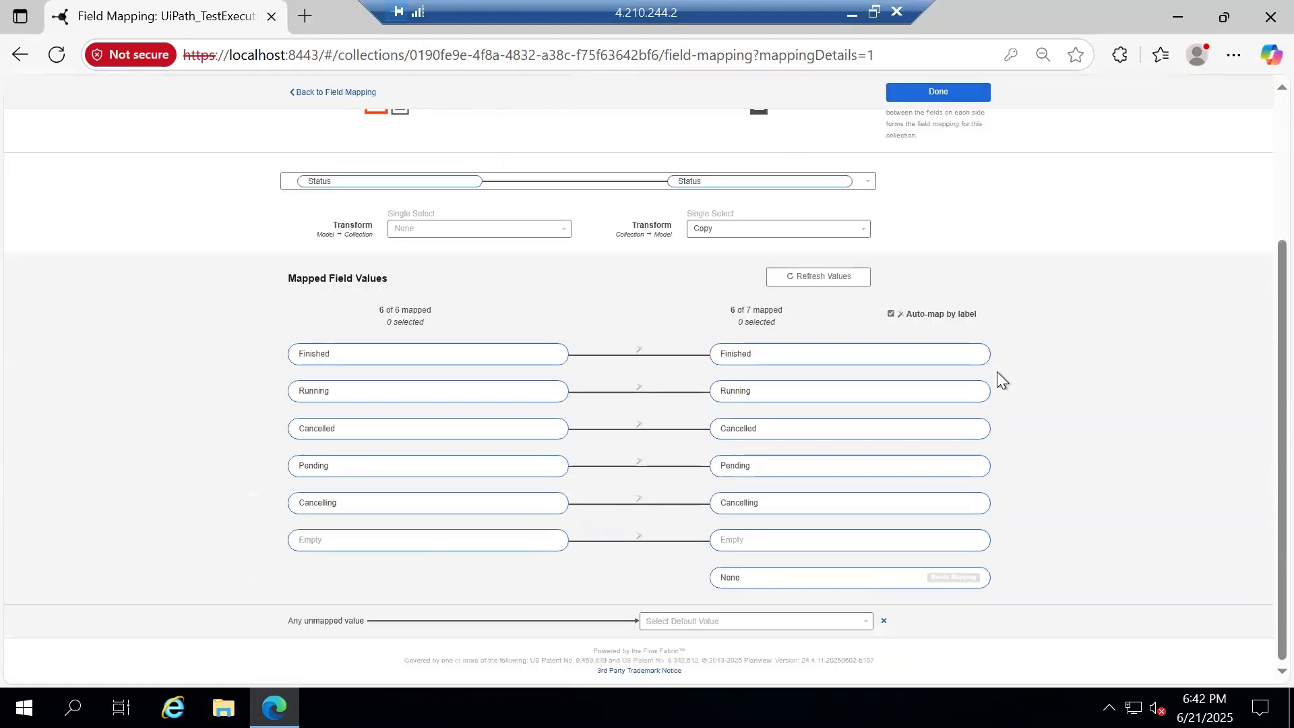
# Explicitly map the Status values Finished, Running and Cancelled to the model values with the same names.
pyautogui.click(395, 365)
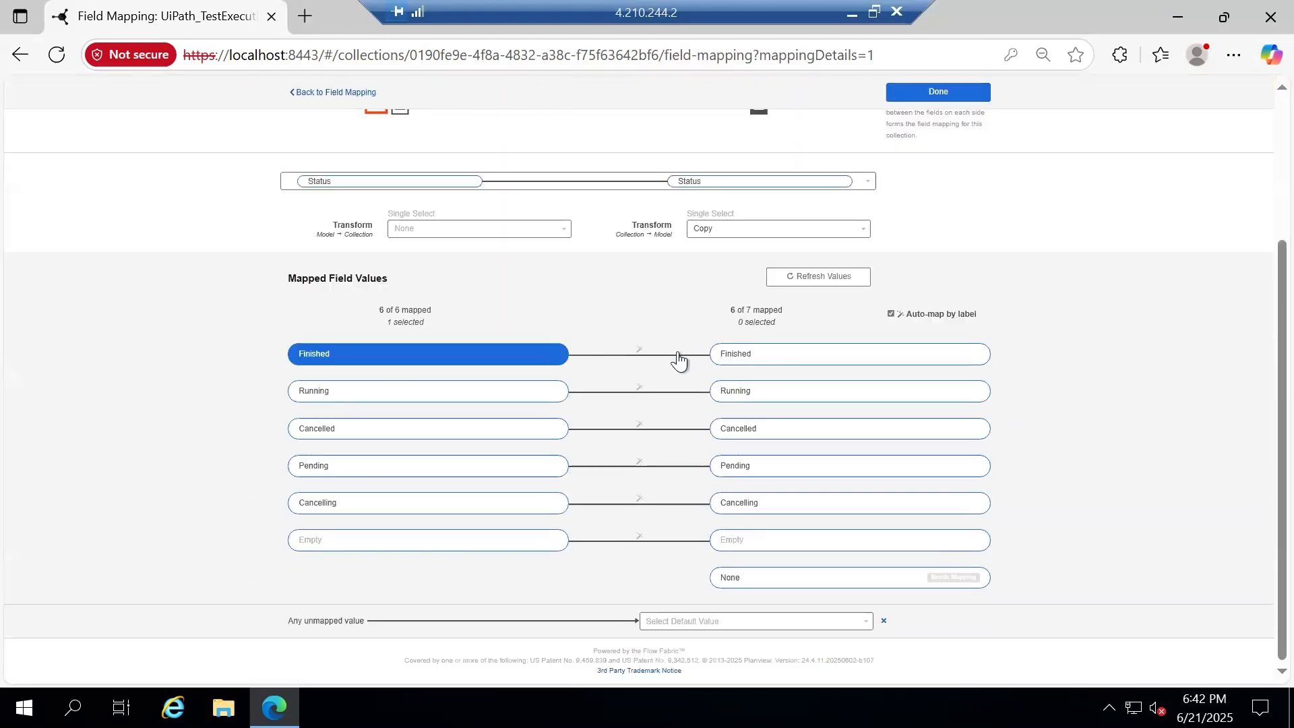
pyautogui.click(721, 357)
pyautogui.click(583, 316)
pyautogui.click(459, 391)
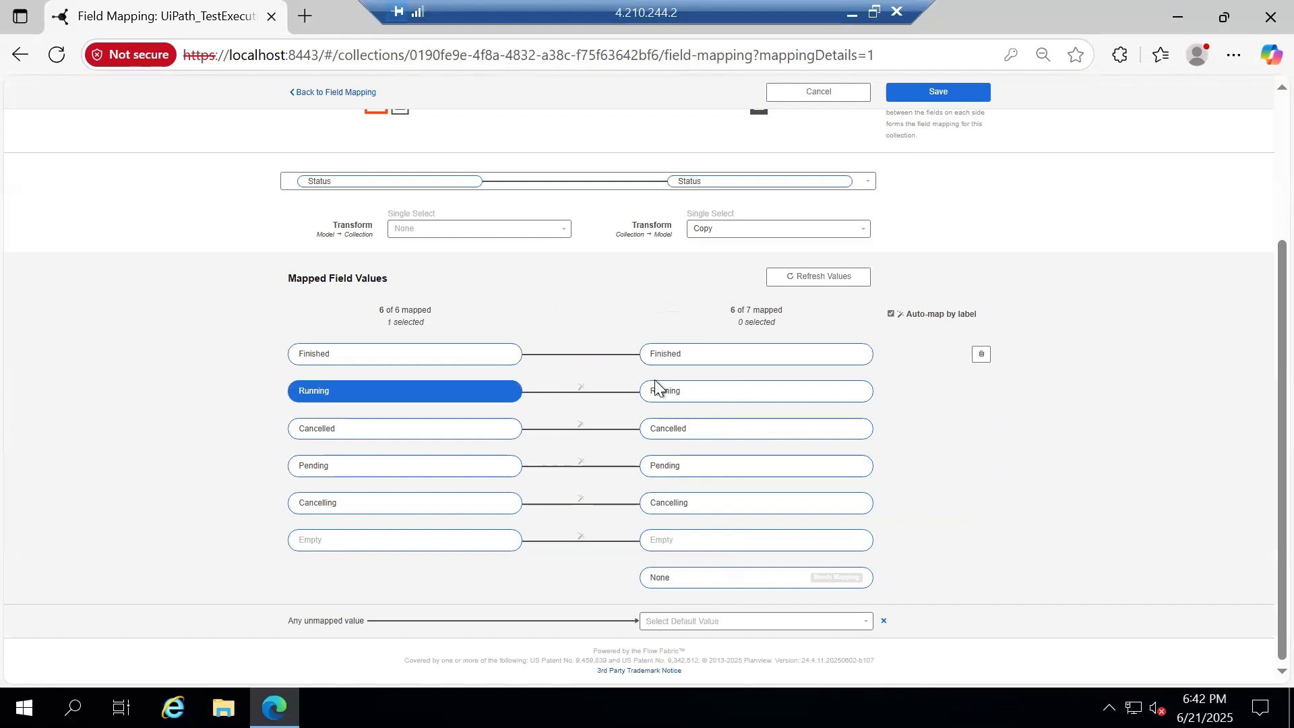
pyautogui.click(670, 390)
pyautogui.click(582, 317)
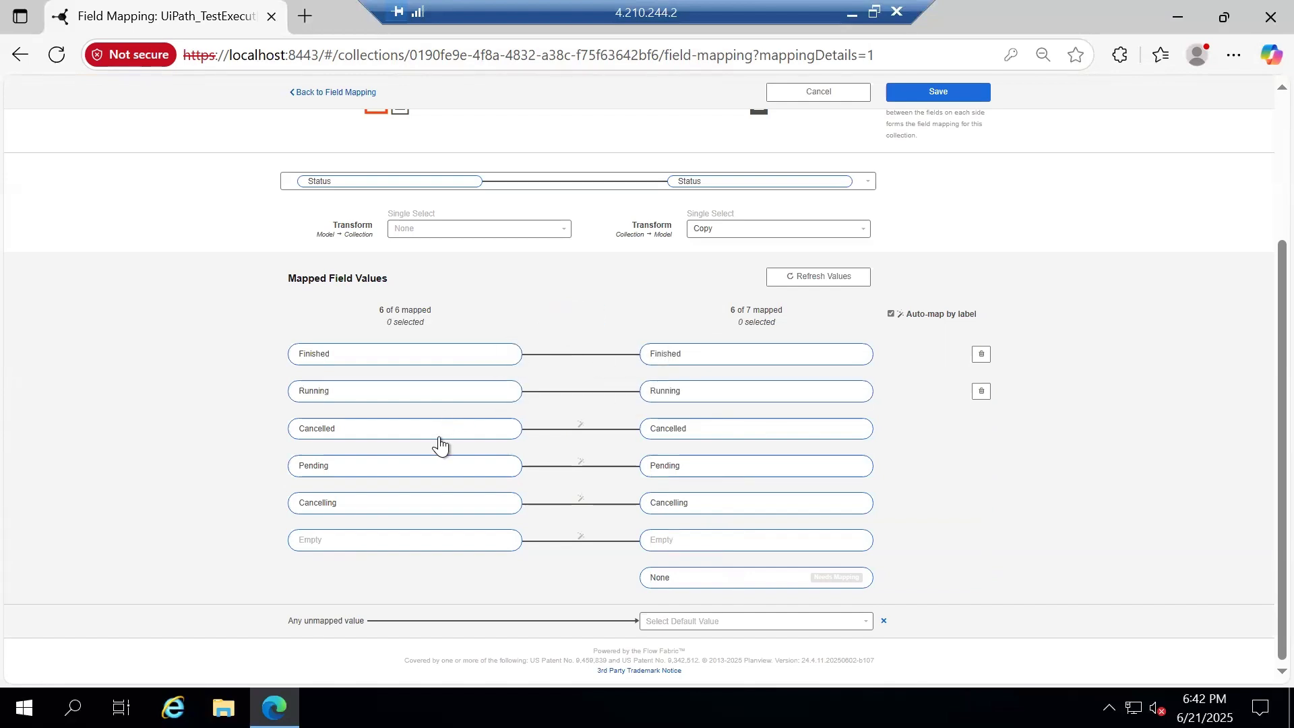
pyautogui.click(439, 437)
pyautogui.click(729, 436)
pyautogui.click(586, 318)
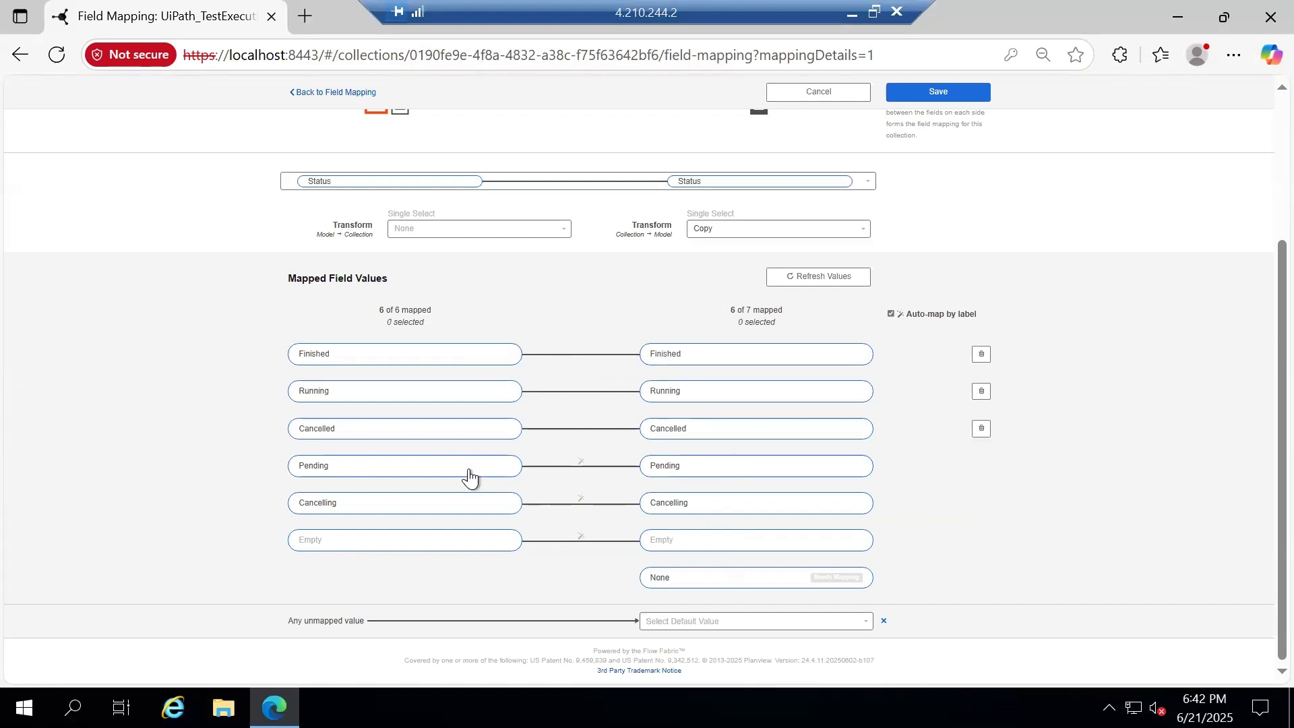
# Explicitly map the Status values Pending, Cancelling and Empty to their matching model values, and save the mapping.
pyautogui.click(469, 474)
pyautogui.click(707, 470)
pyautogui.click(576, 316)
pyautogui.click(469, 510)
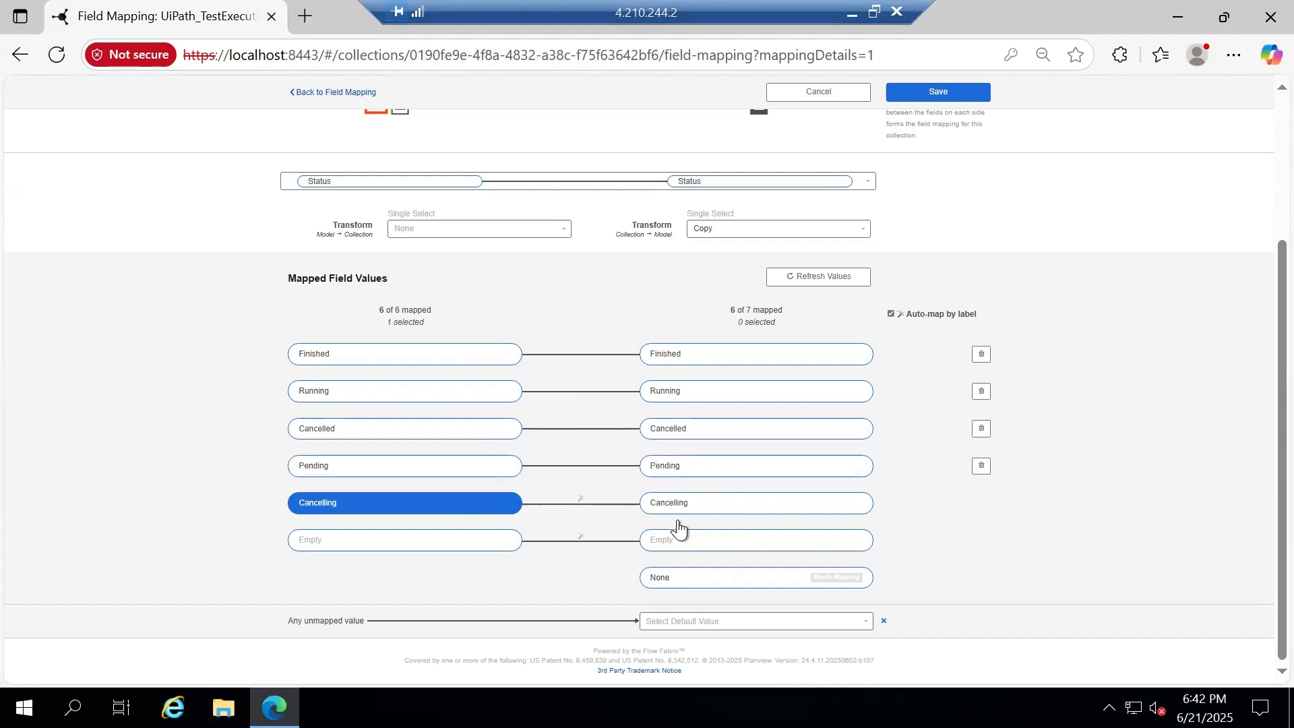
pyautogui.click(728, 514)
pyautogui.click(586, 322)
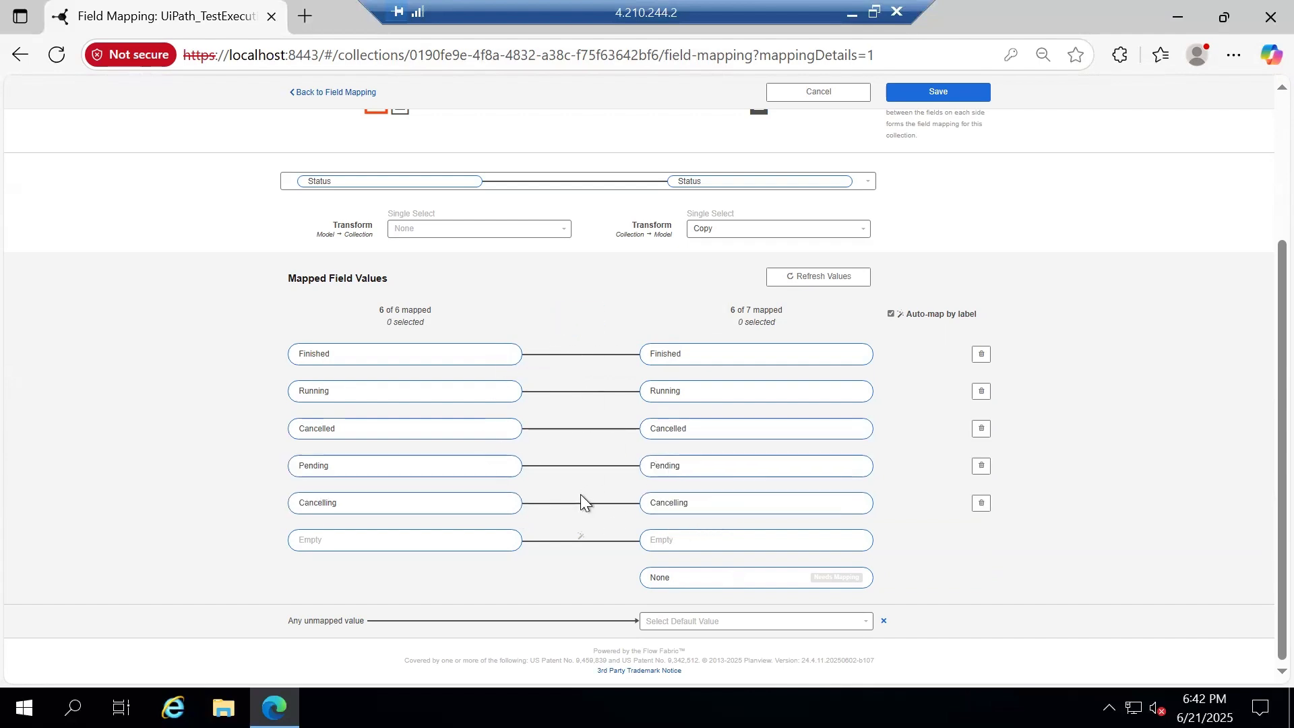
pyautogui.click(482, 553)
pyautogui.click(728, 543)
pyautogui.click(579, 321)
pyautogui.click(954, 97)
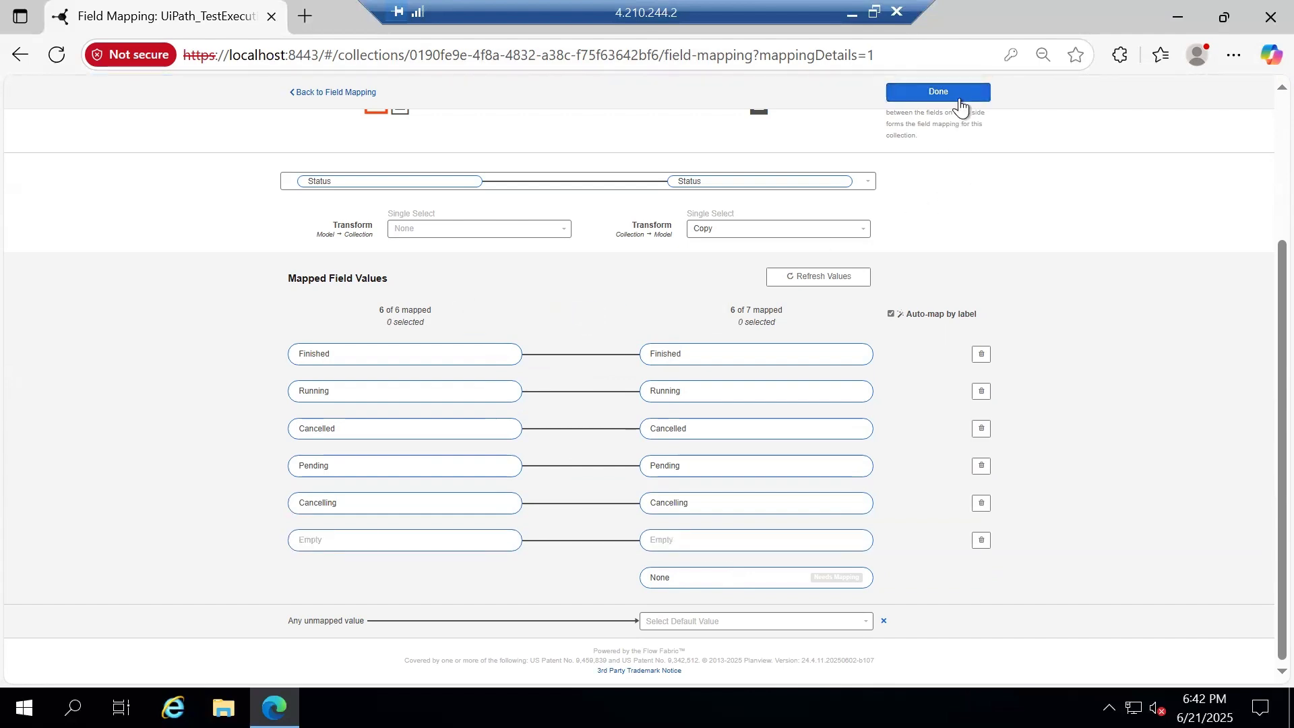
# Close the Status mapping and finish the collection's configuration, returning to the list of collections.
pyautogui.click(938, 92)
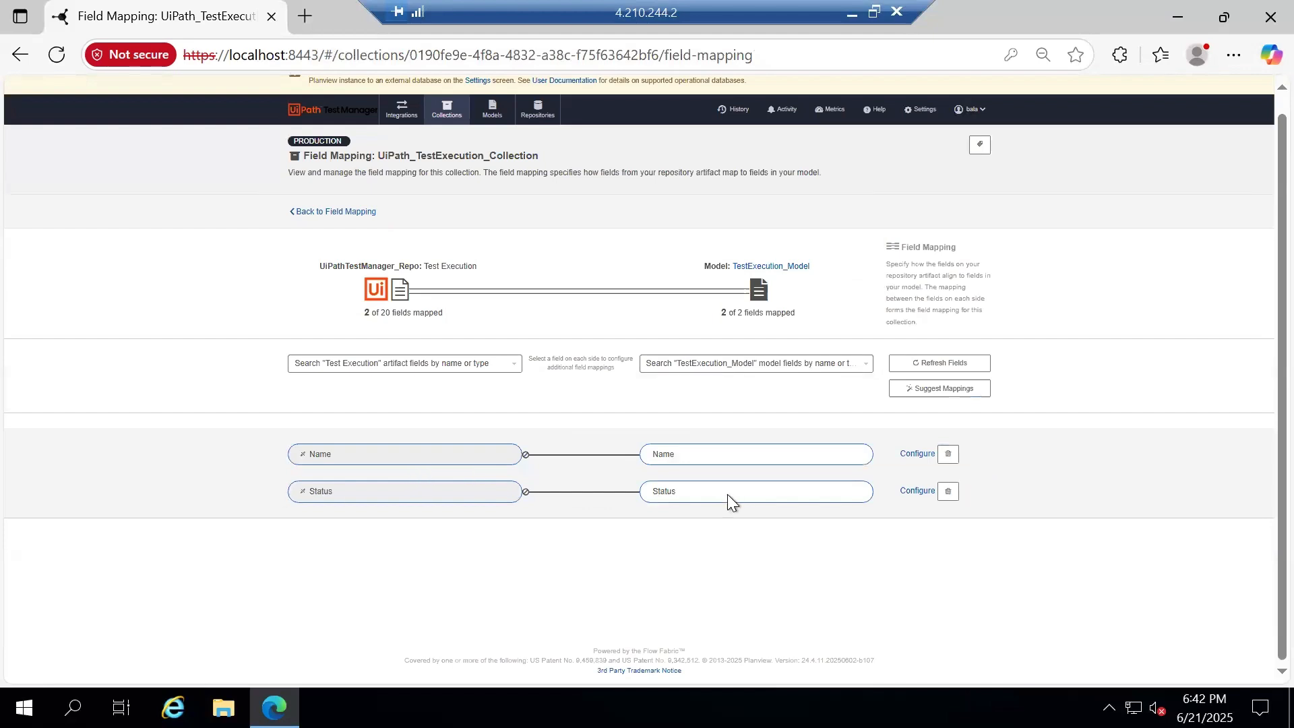
pyautogui.click(362, 213)
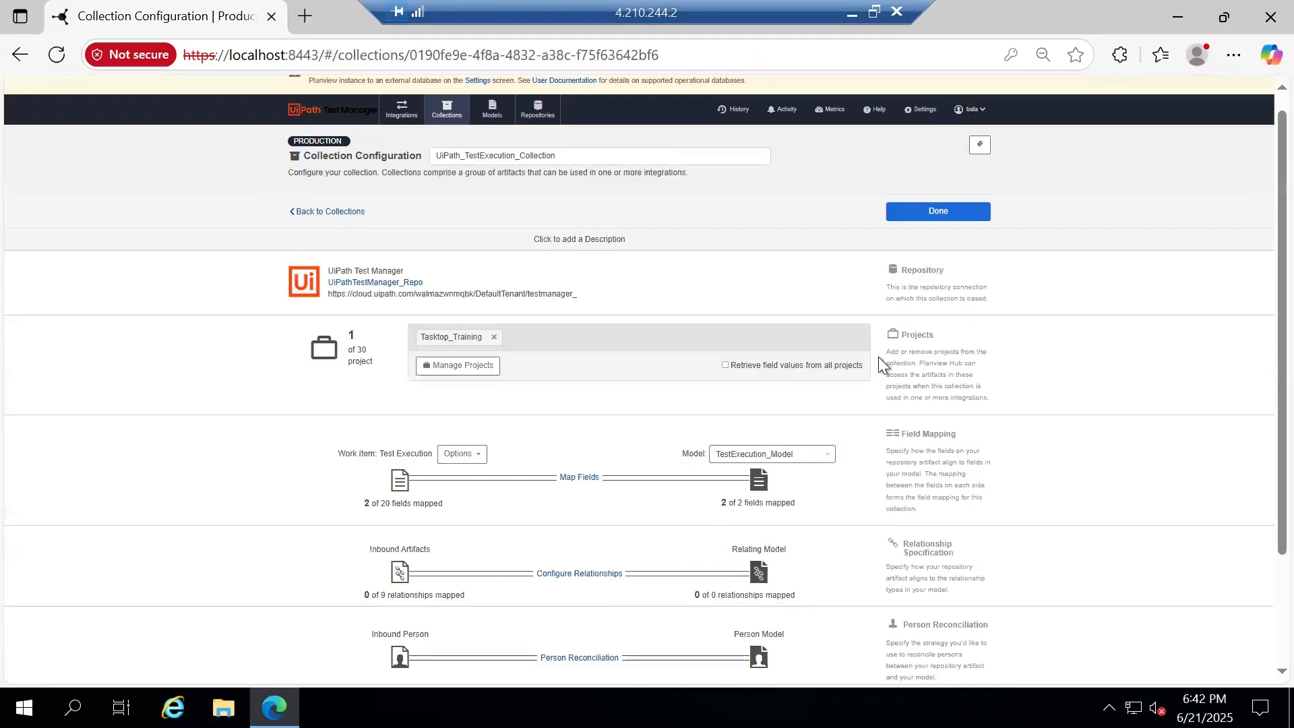
pyautogui.click(936, 214)
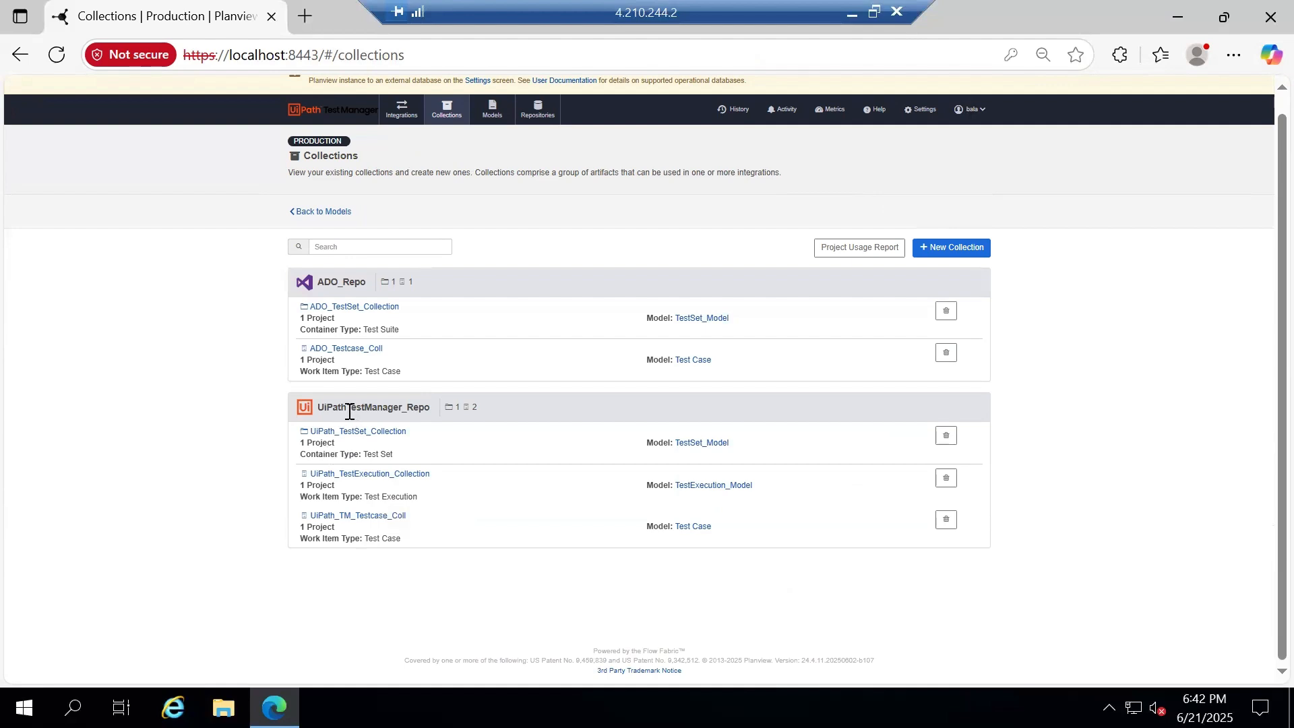
# Create another work item collection named ADO_TestRun_collection.
pyautogui.click(963, 245)
pyautogui.click(332, 288)
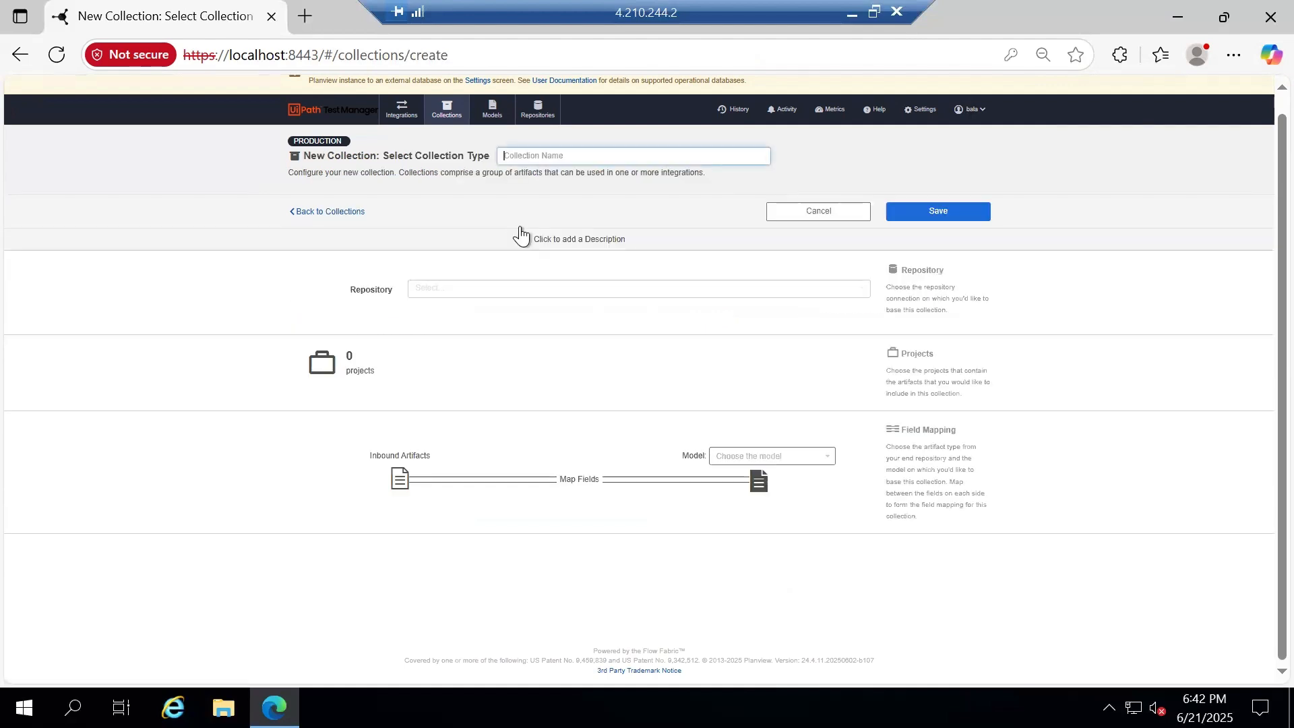
pyautogui.click(594, 157)
pyautogui.write('ADO')
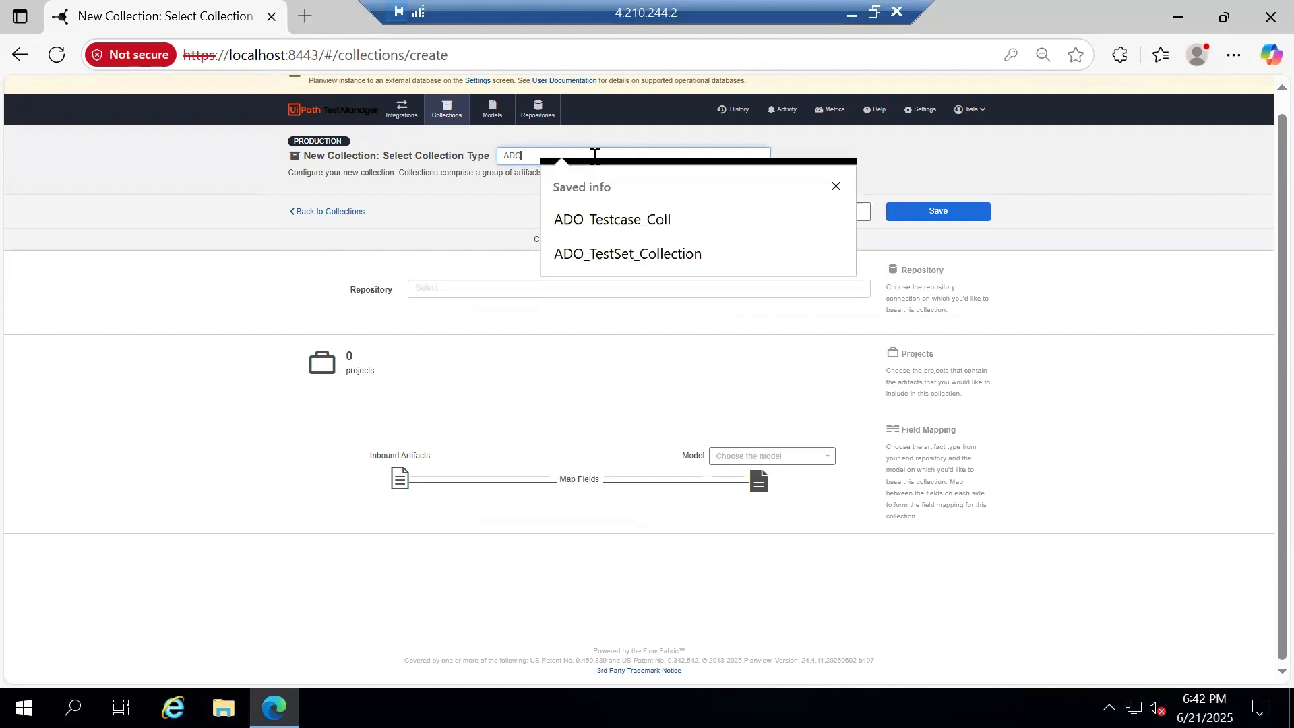
pyautogui.write('_TestR')
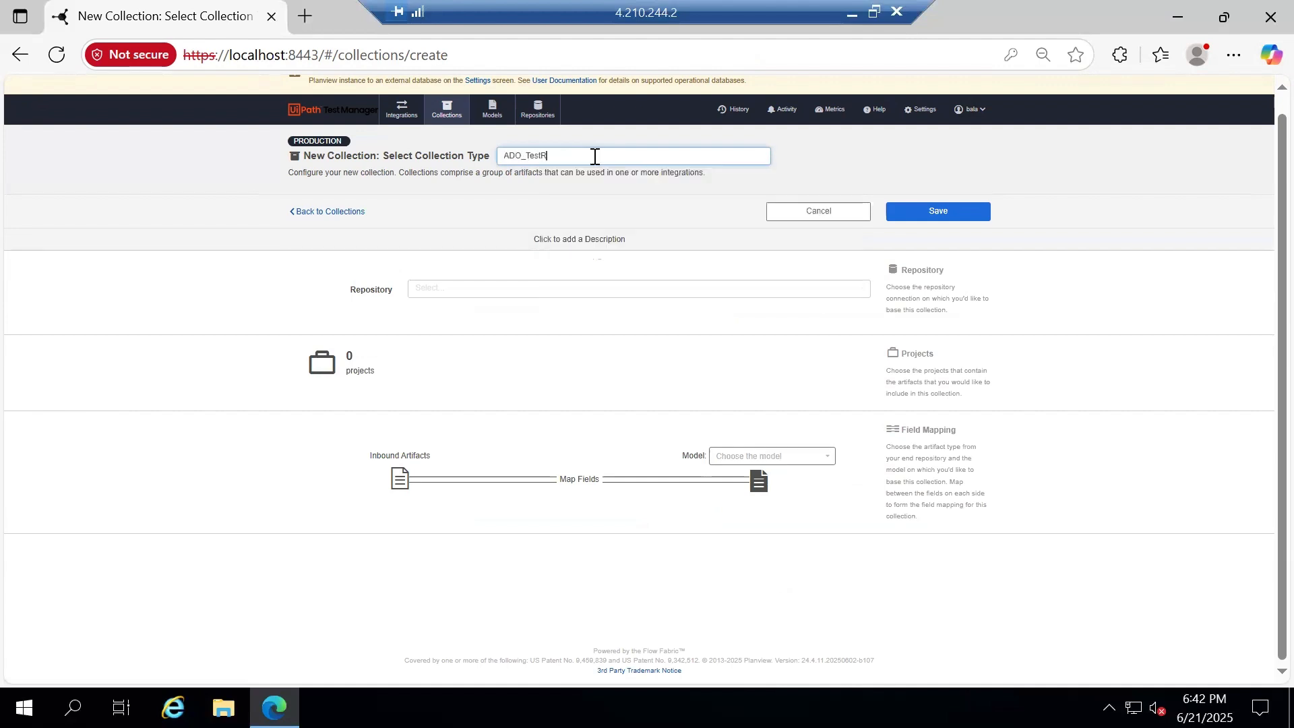
pyautogui.write('un_collection')
# Use ADO_Repo as the new collection's repository and add the Tasktopnew - Test project to the collection.
pyautogui.click(581, 289)
pyautogui.click(483, 307)
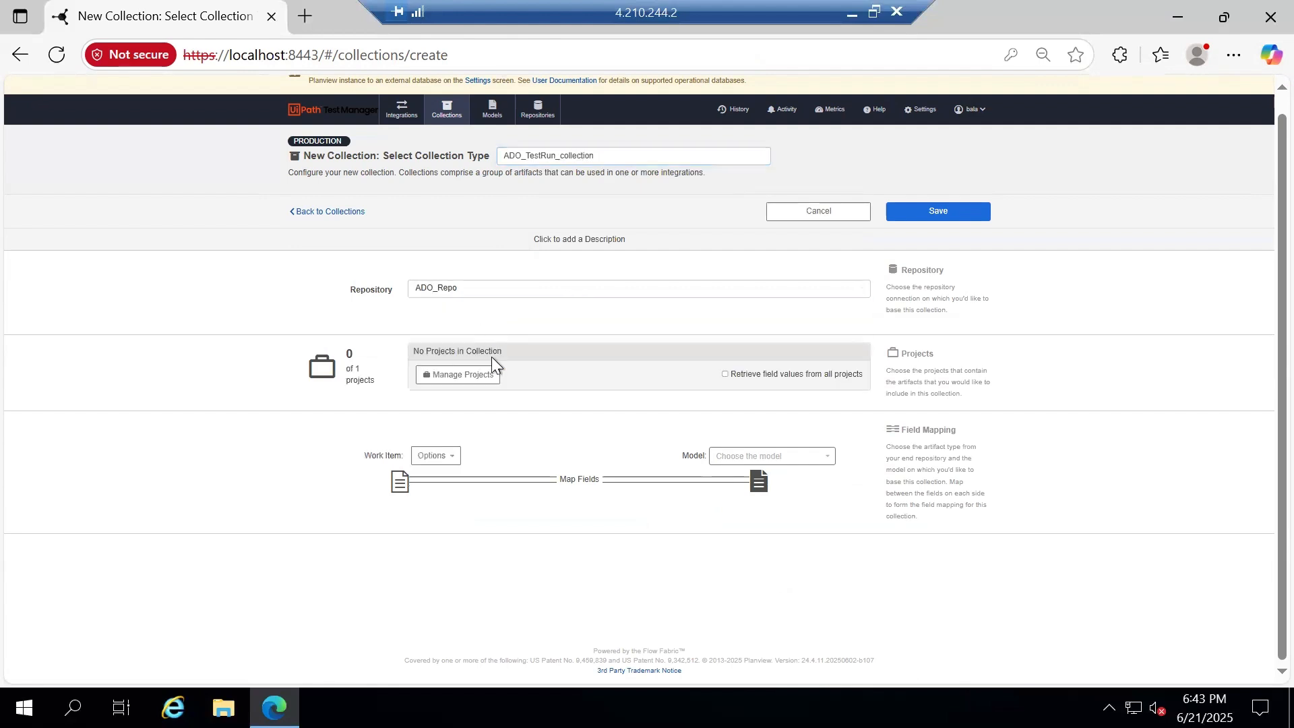
pyautogui.click(479, 378)
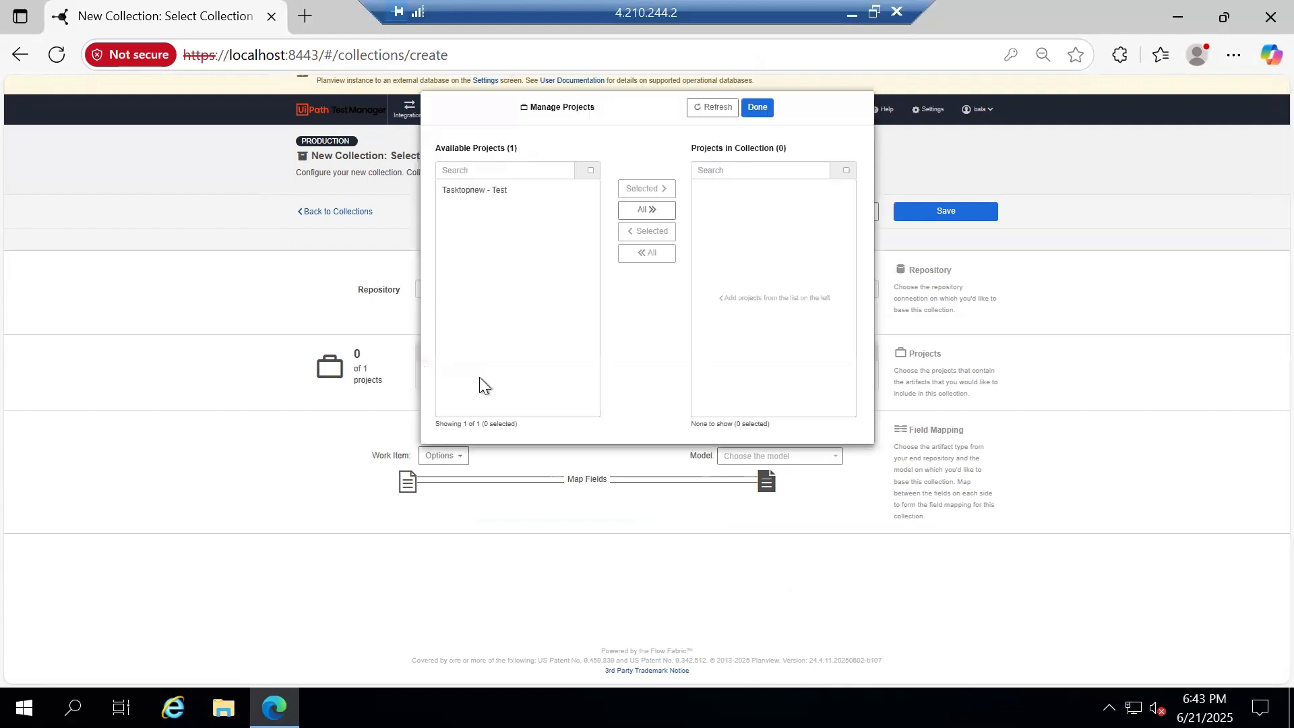
pyautogui.click(497, 192)
pyautogui.click(641, 191)
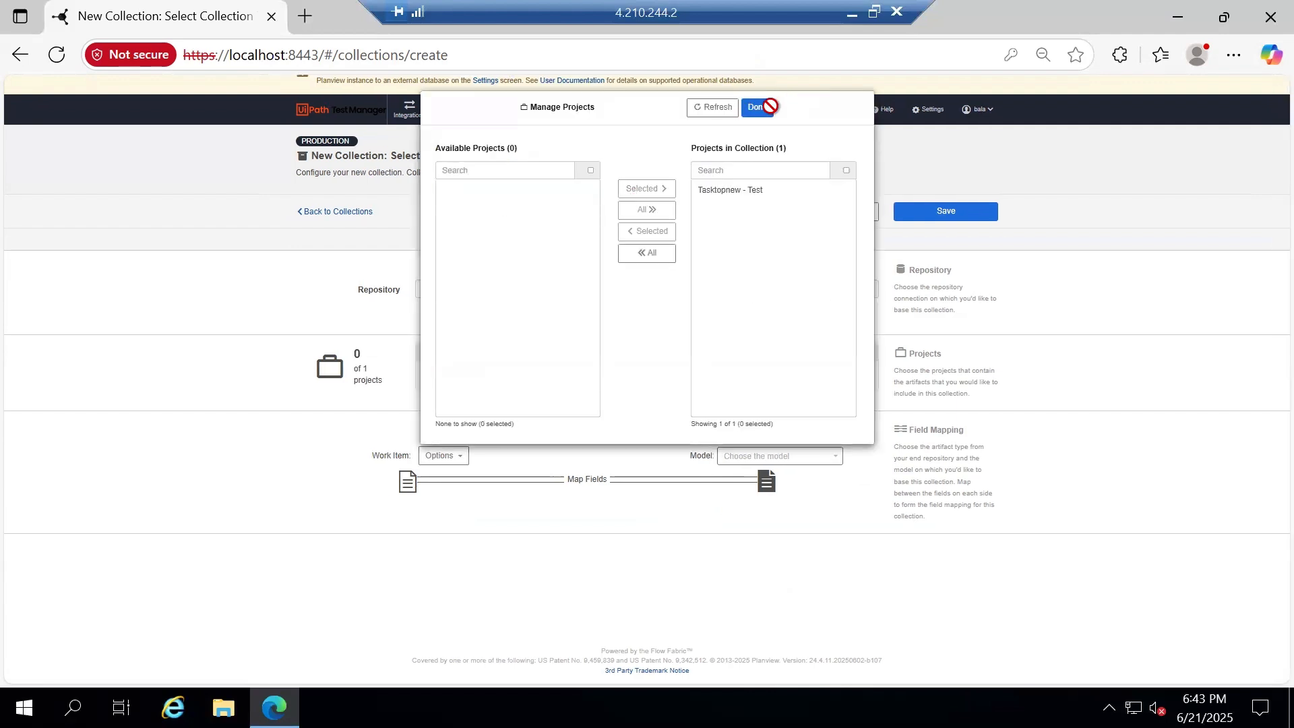
pyautogui.click(757, 107)
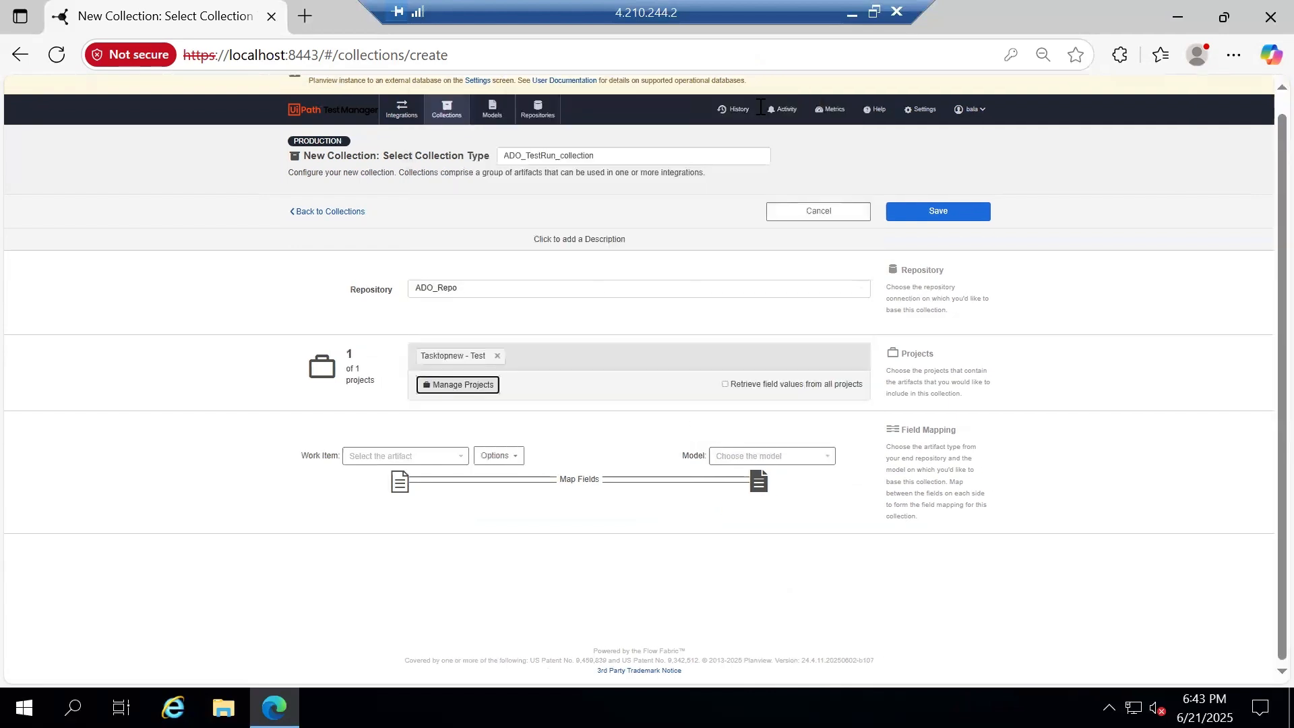
# Set the collection's work item to Test Run and its model to TestExecution_Model, and save the collection.
pyautogui.click(461, 456)
pyautogui.scroll(-3, 438, 509)
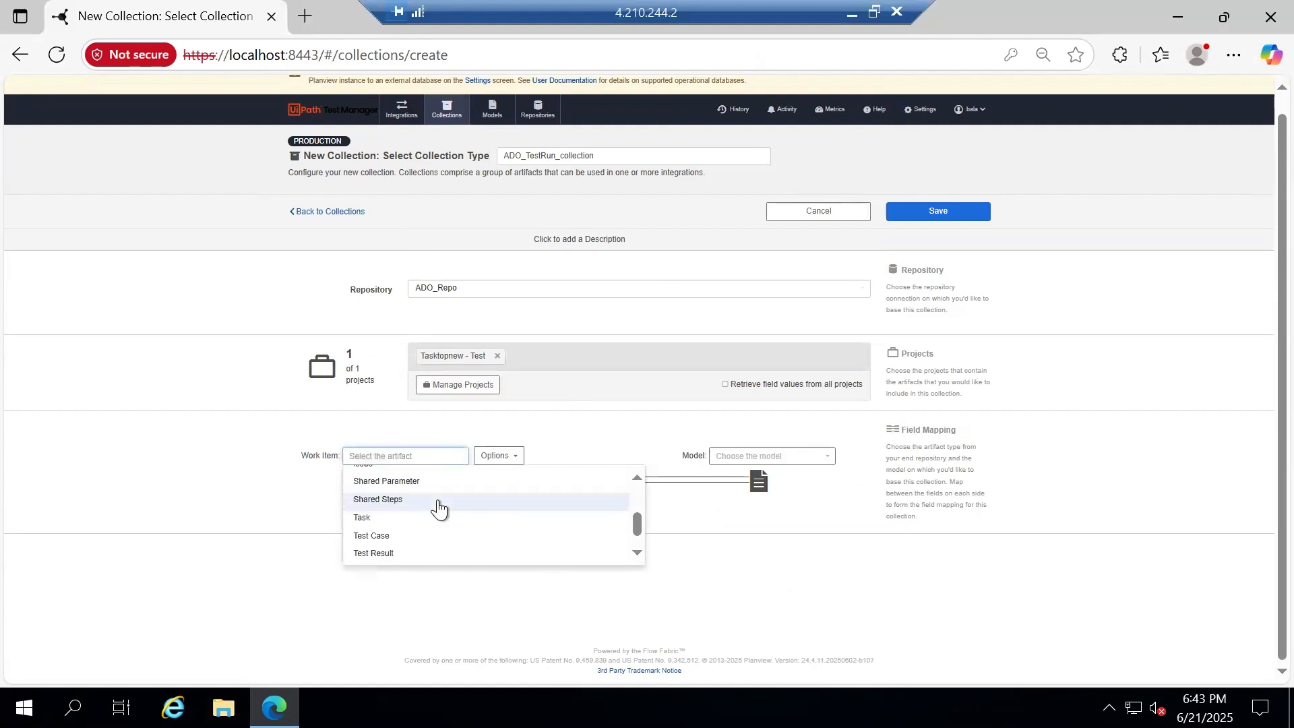
pyautogui.scroll(-1, 438, 509)
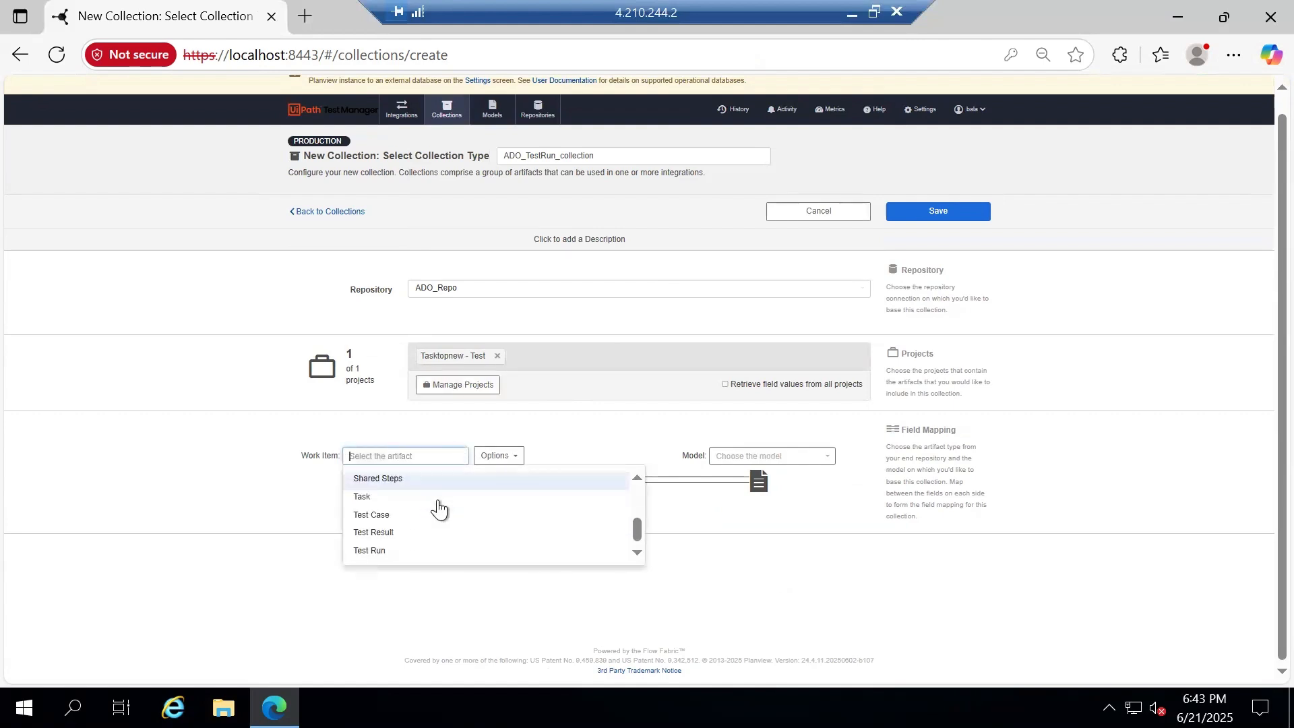
pyautogui.click(376, 552)
pyautogui.click(826, 456)
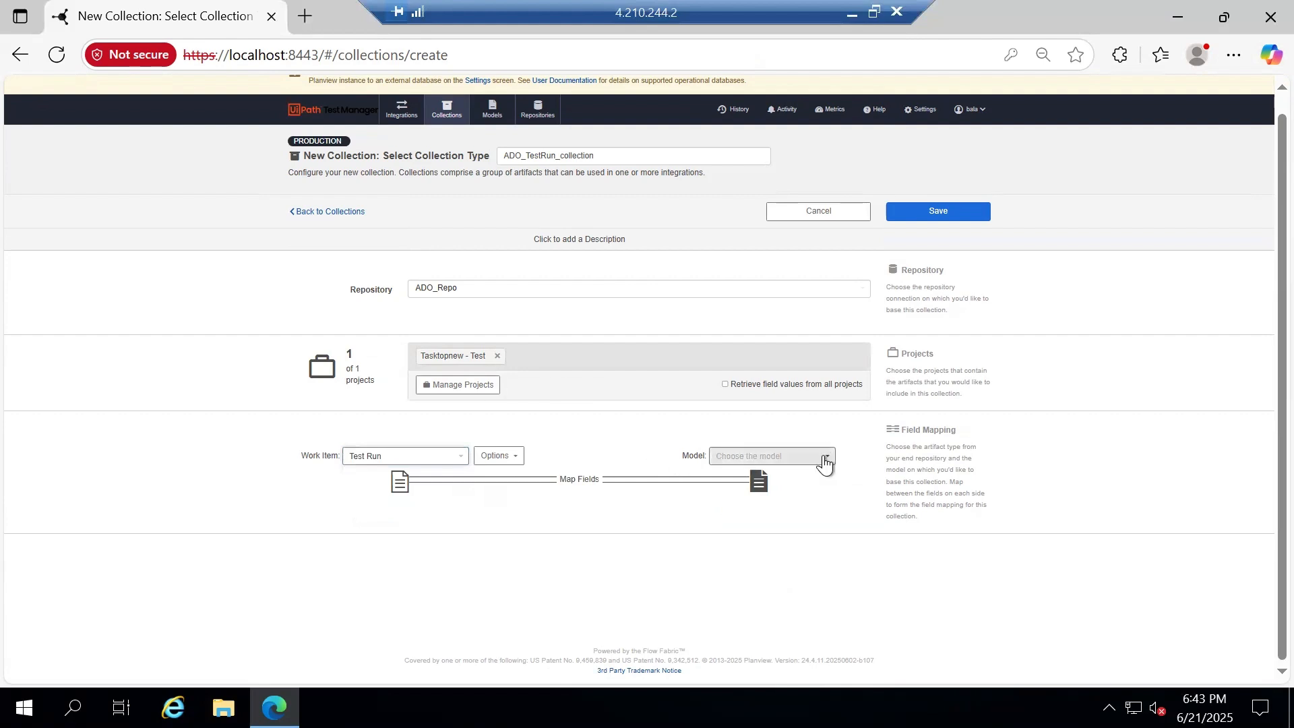
pyautogui.scroll(-5, 802, 506)
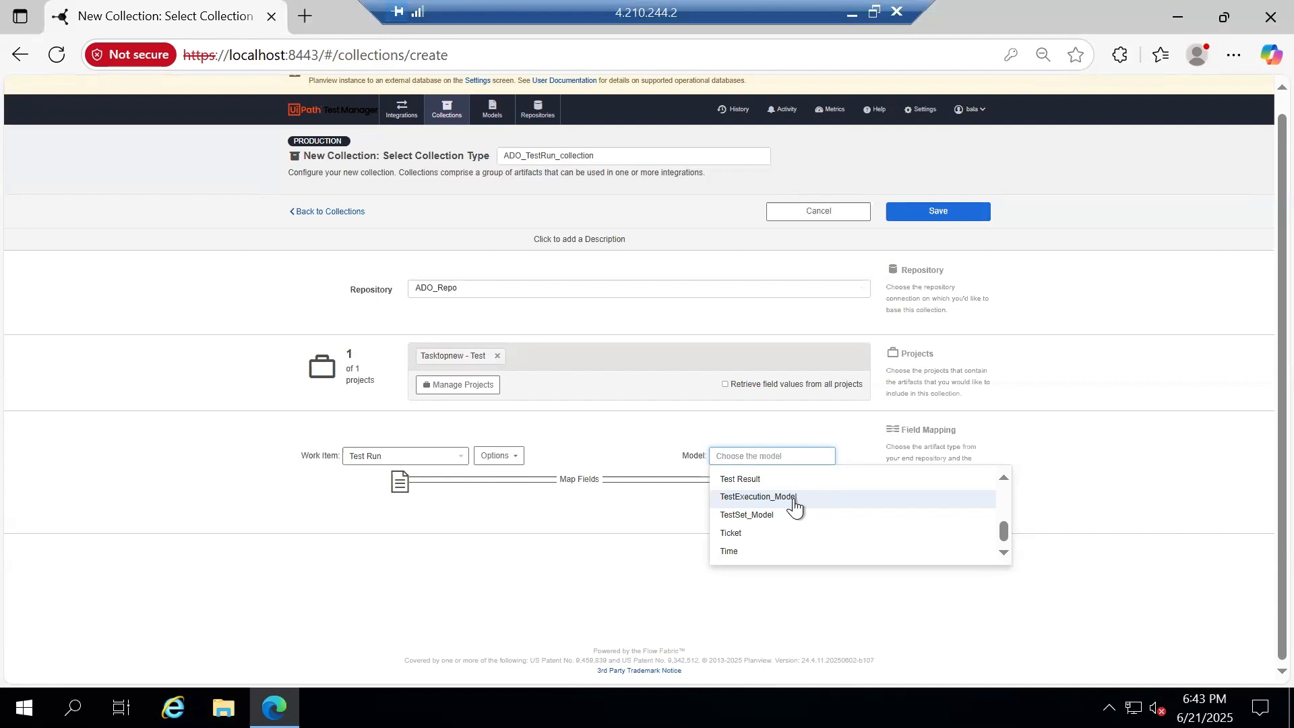
pyautogui.click(794, 498)
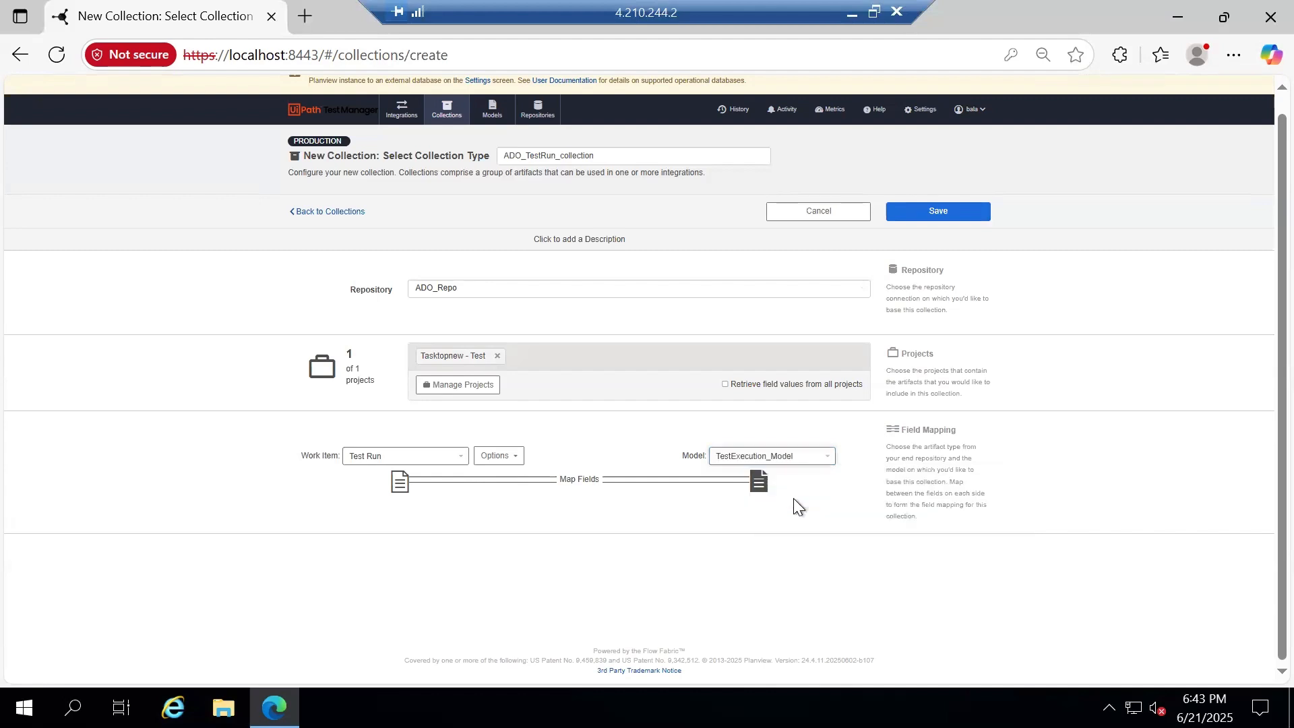
pyautogui.click(946, 203)
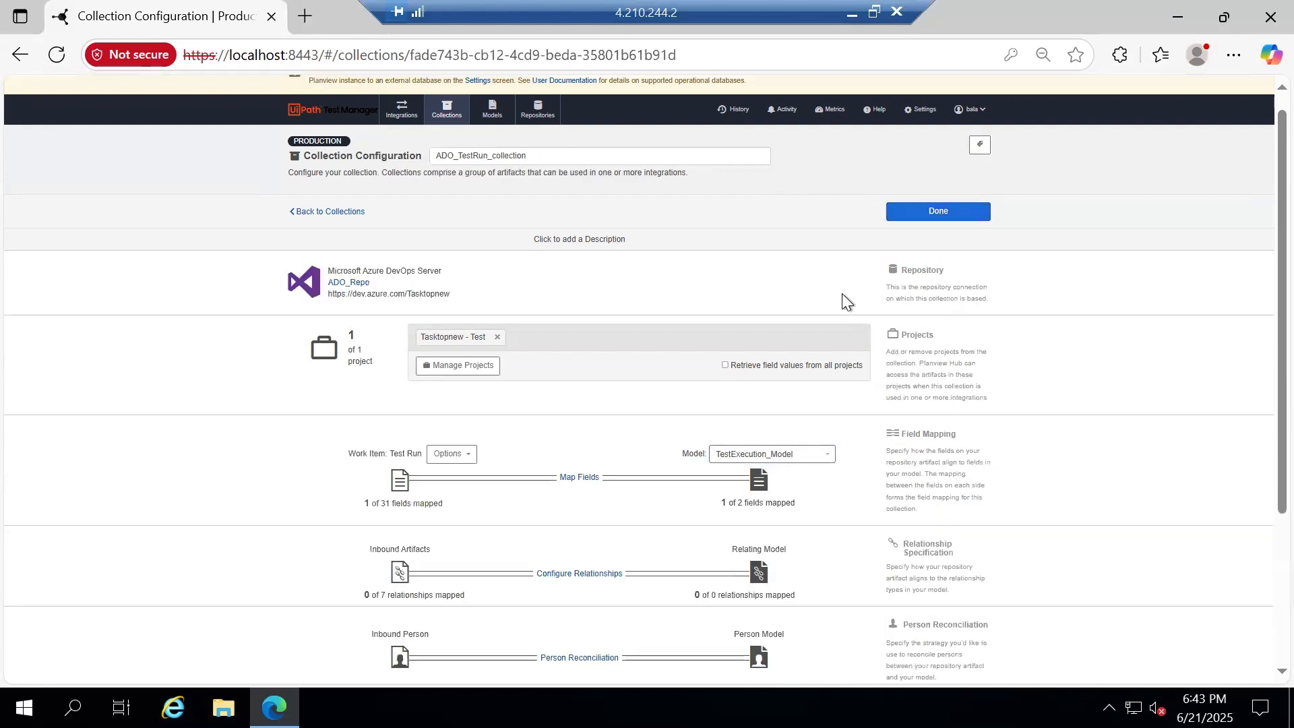
# In the collection's field mapping, connect the Test Run field Summary to the model field Name.
pyautogui.scroll(-2, 640, 458)
pyautogui.click(585, 378)
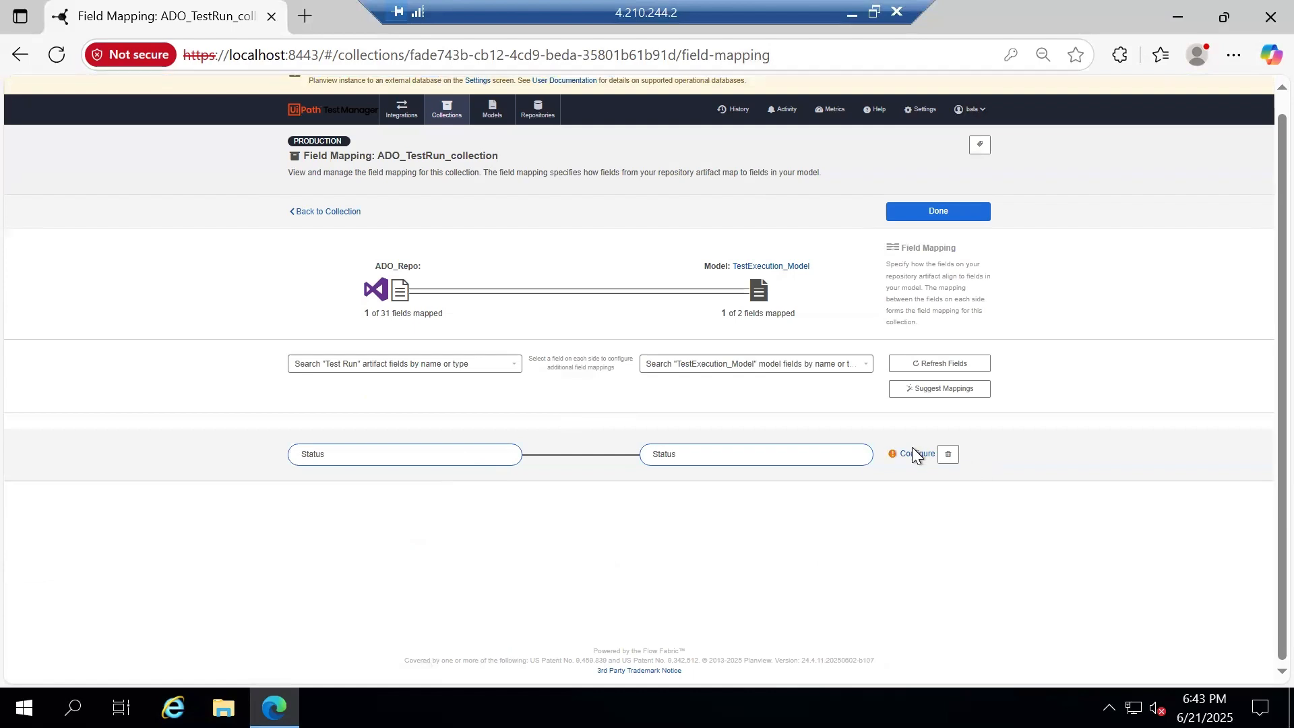
pyautogui.click(409, 364)
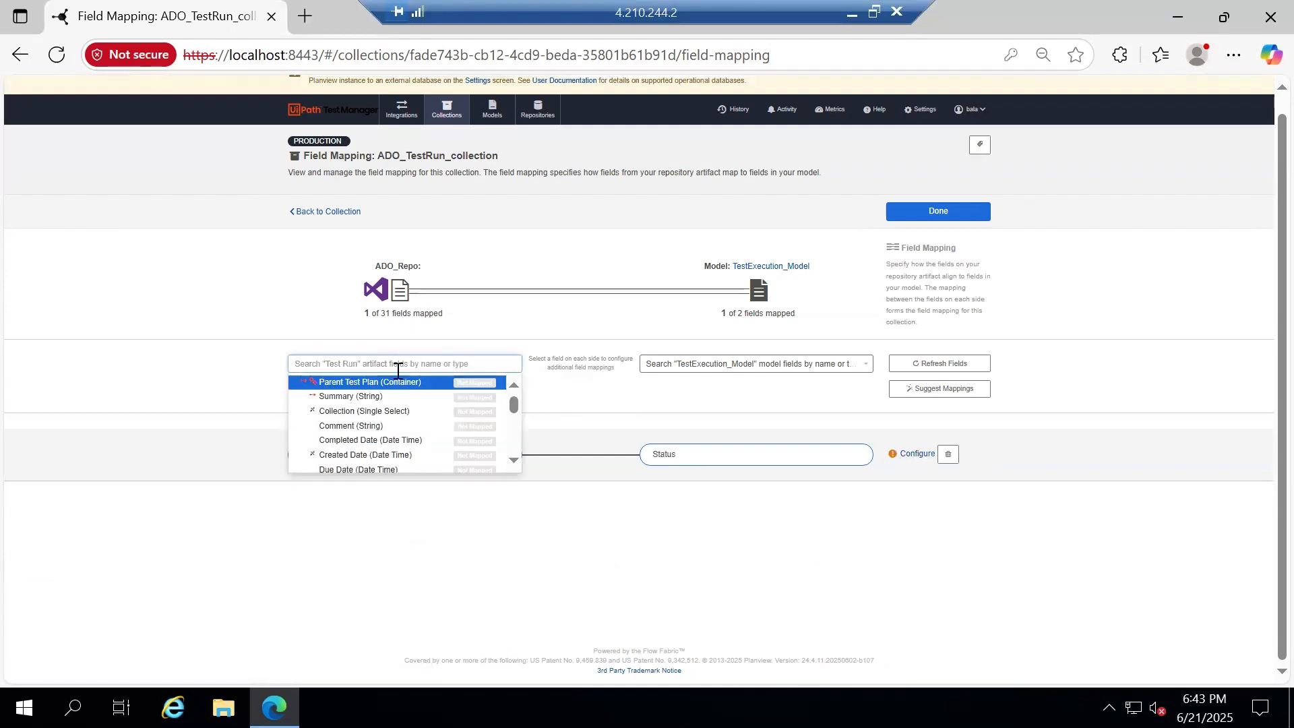
pyautogui.click(375, 398)
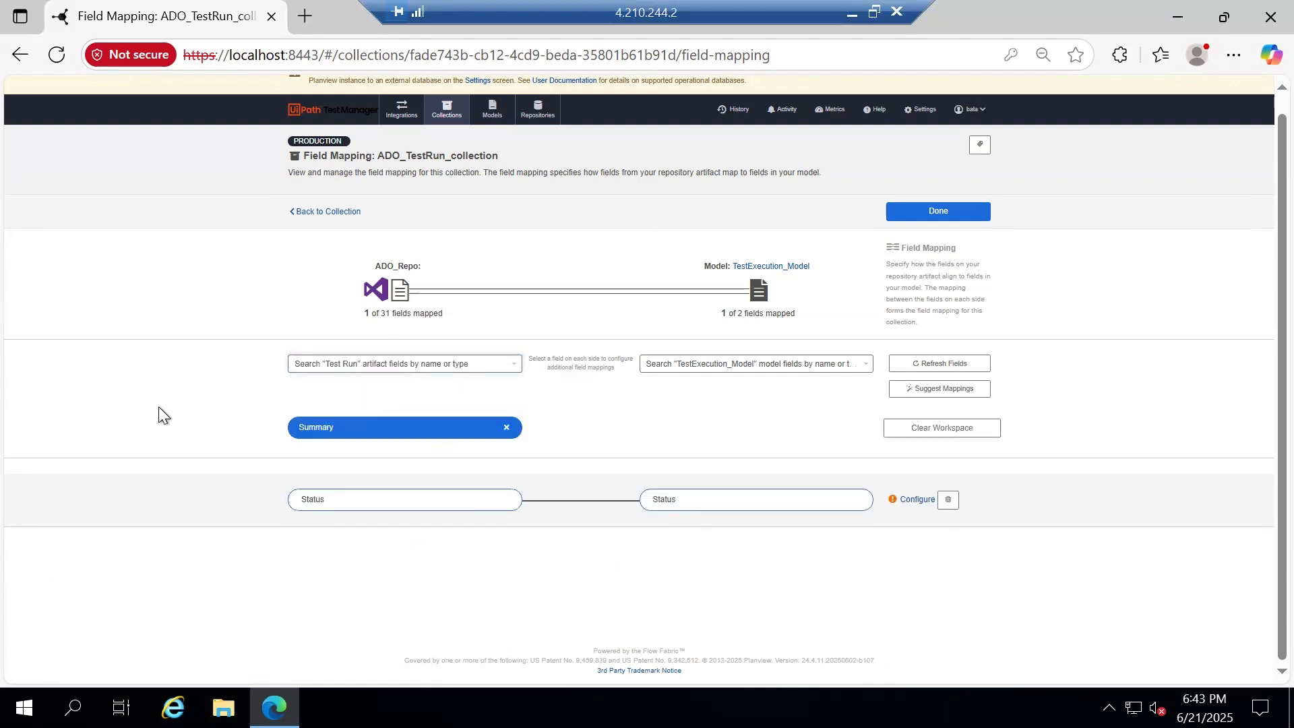
pyautogui.click(758, 357)
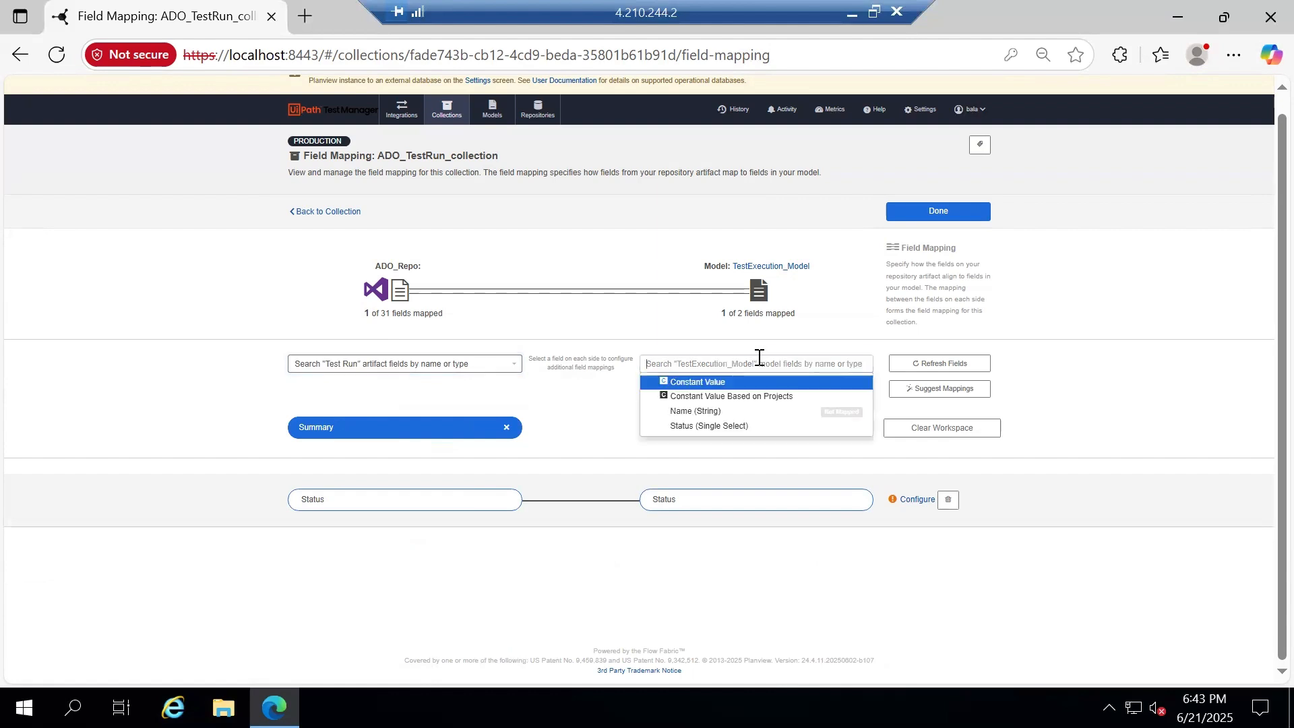
pyautogui.click(734, 411)
pyautogui.click(581, 364)
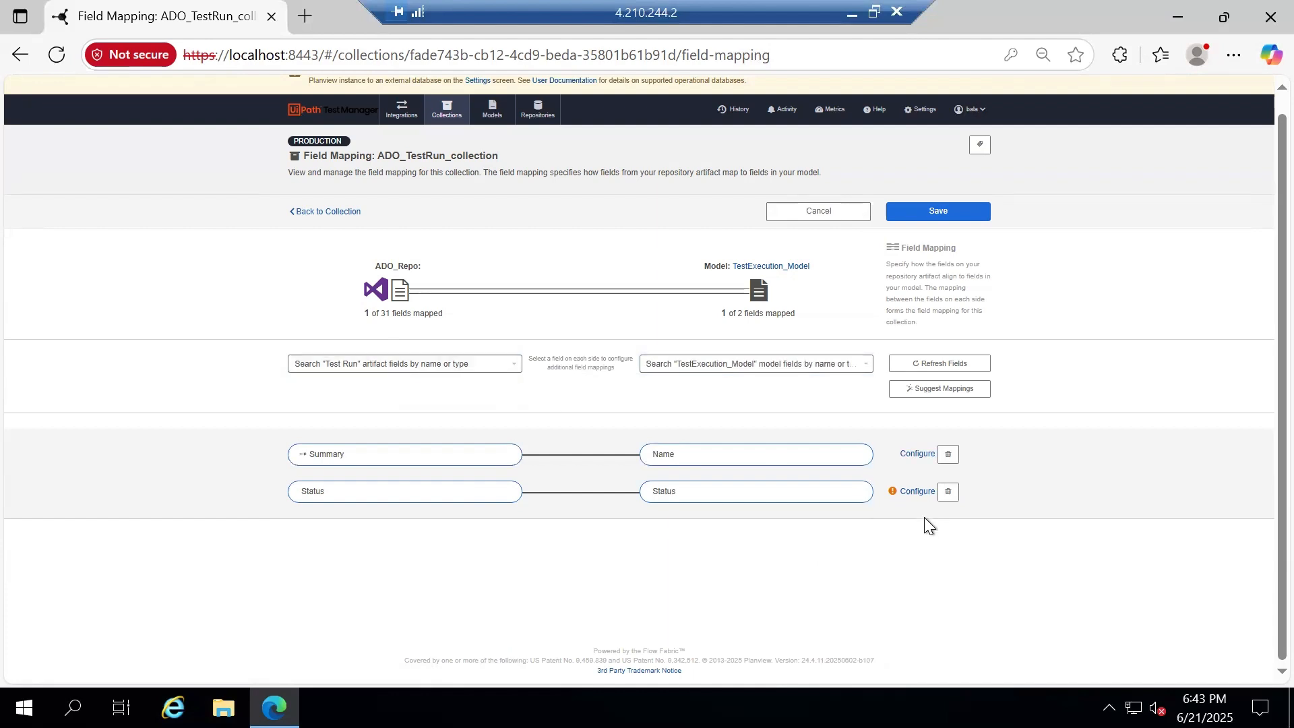
# Open the configuration of the Status field mapping and connect the ADO value Completed to the model value Finished.
pyautogui.click(918, 492)
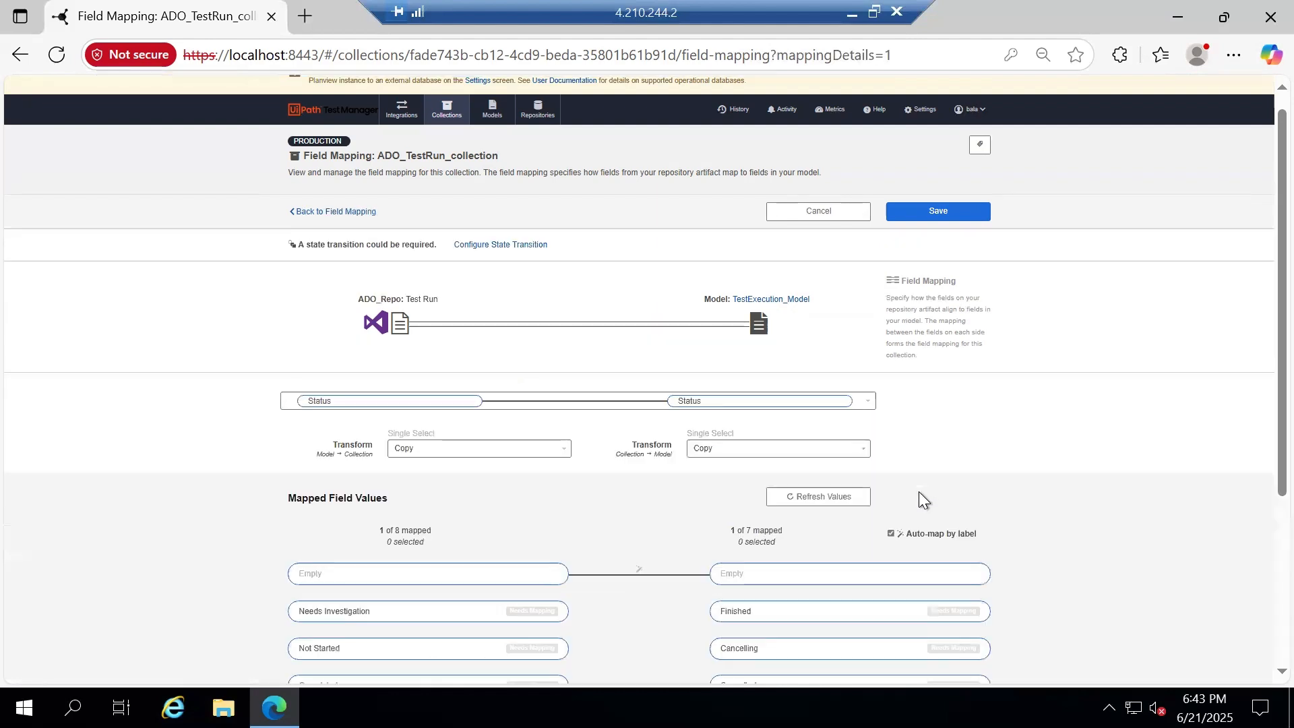
pyautogui.scroll(-3, 1021, 317)
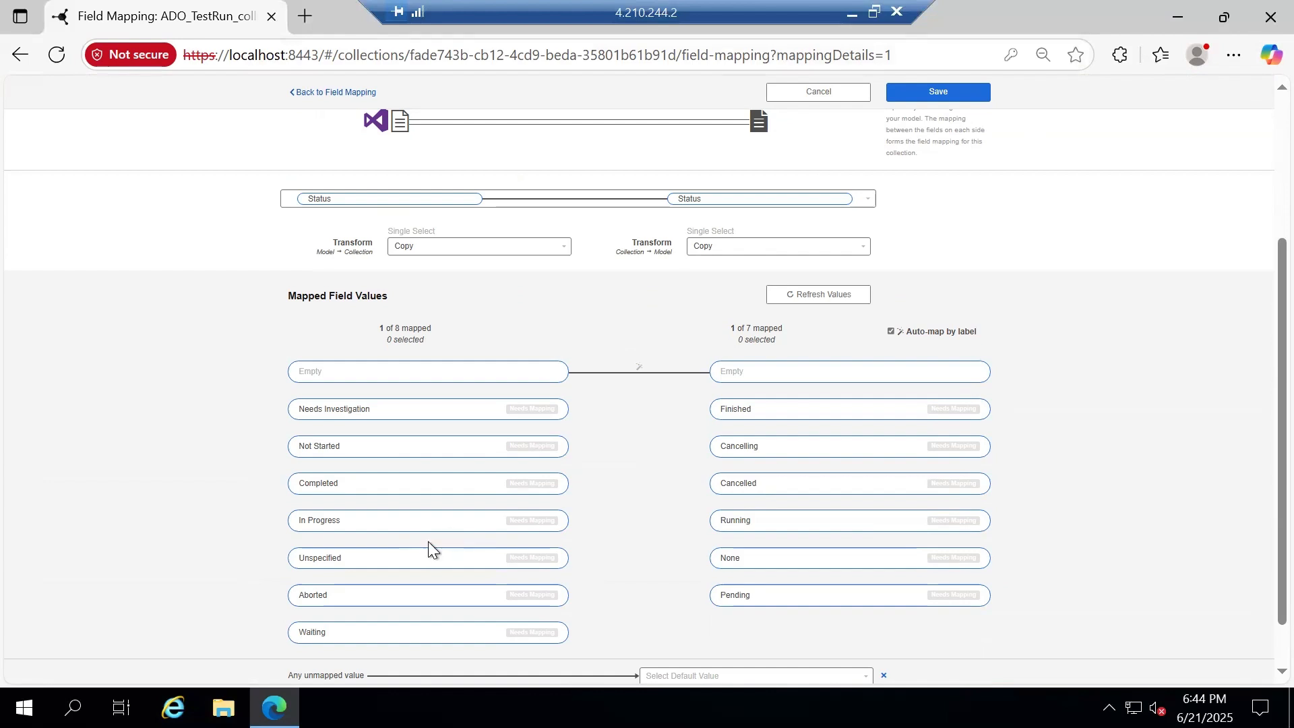
pyautogui.click(744, 415)
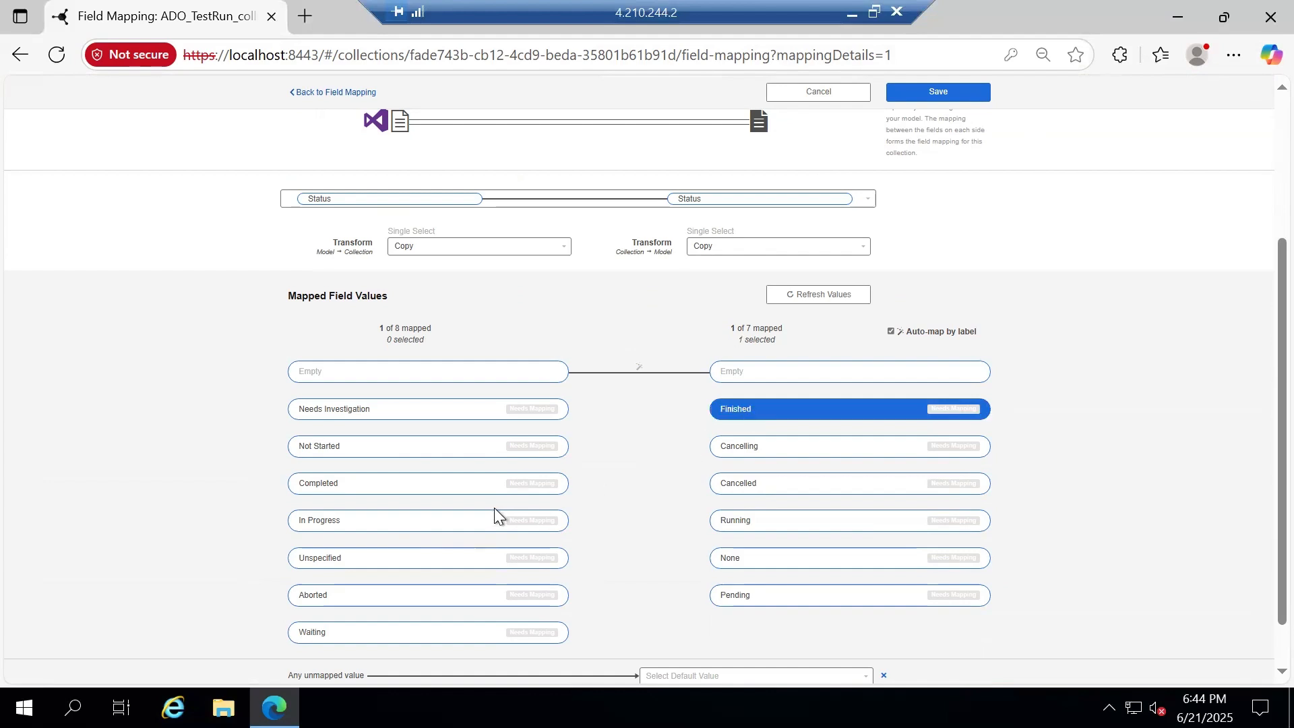
pyautogui.click(517, 485)
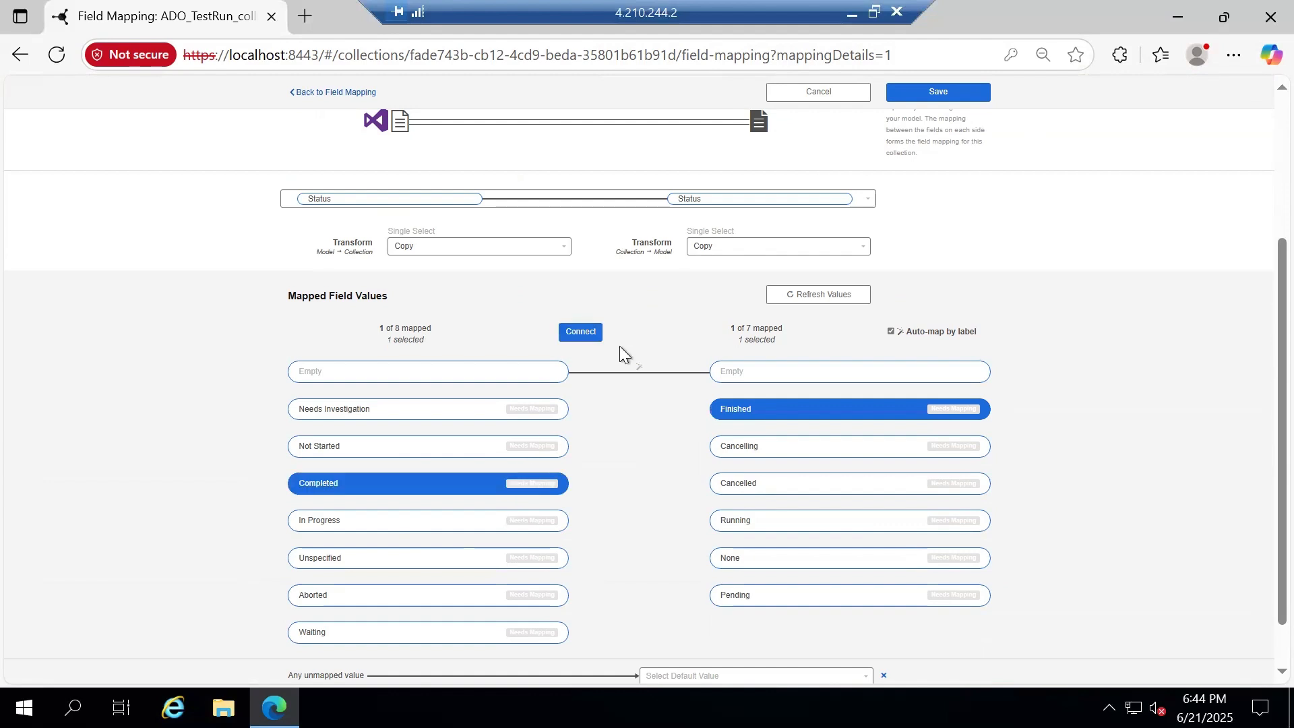
pyautogui.click(580, 330)
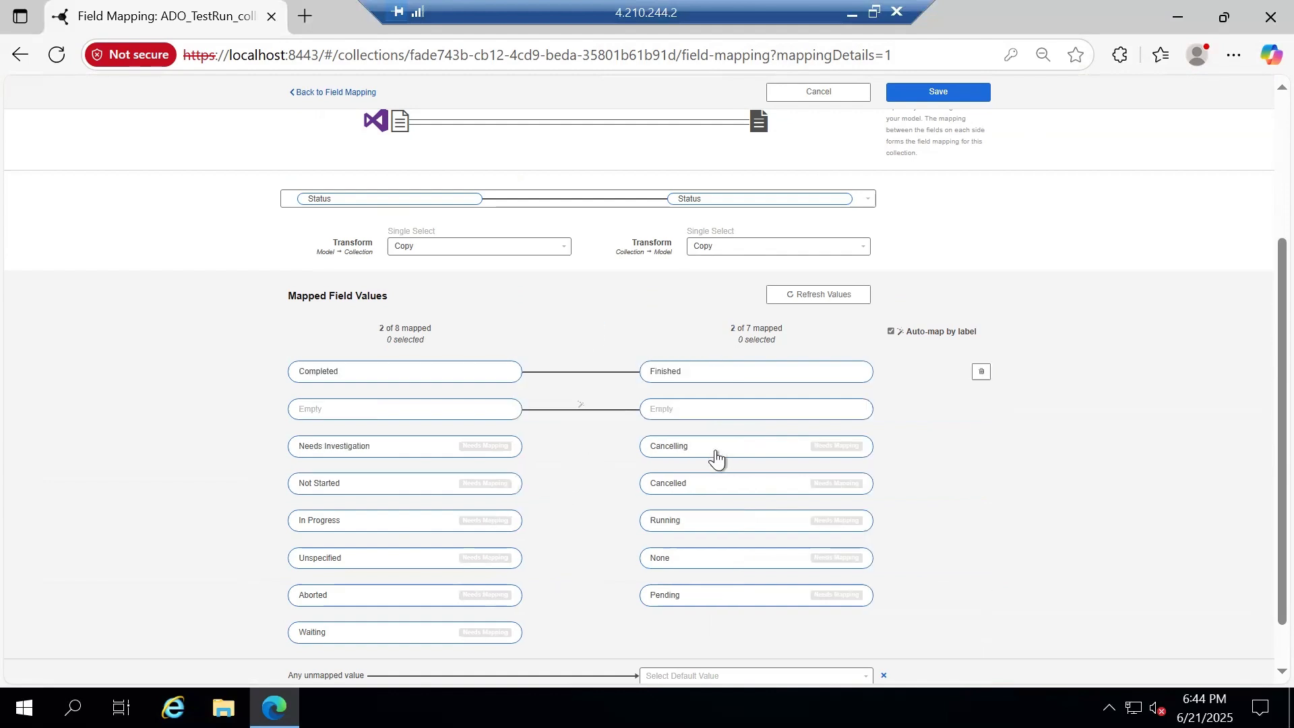
# Connect the ADO Status value Waiting to the model value Pending, and In Progress to Running.
pyautogui.click(692, 607)
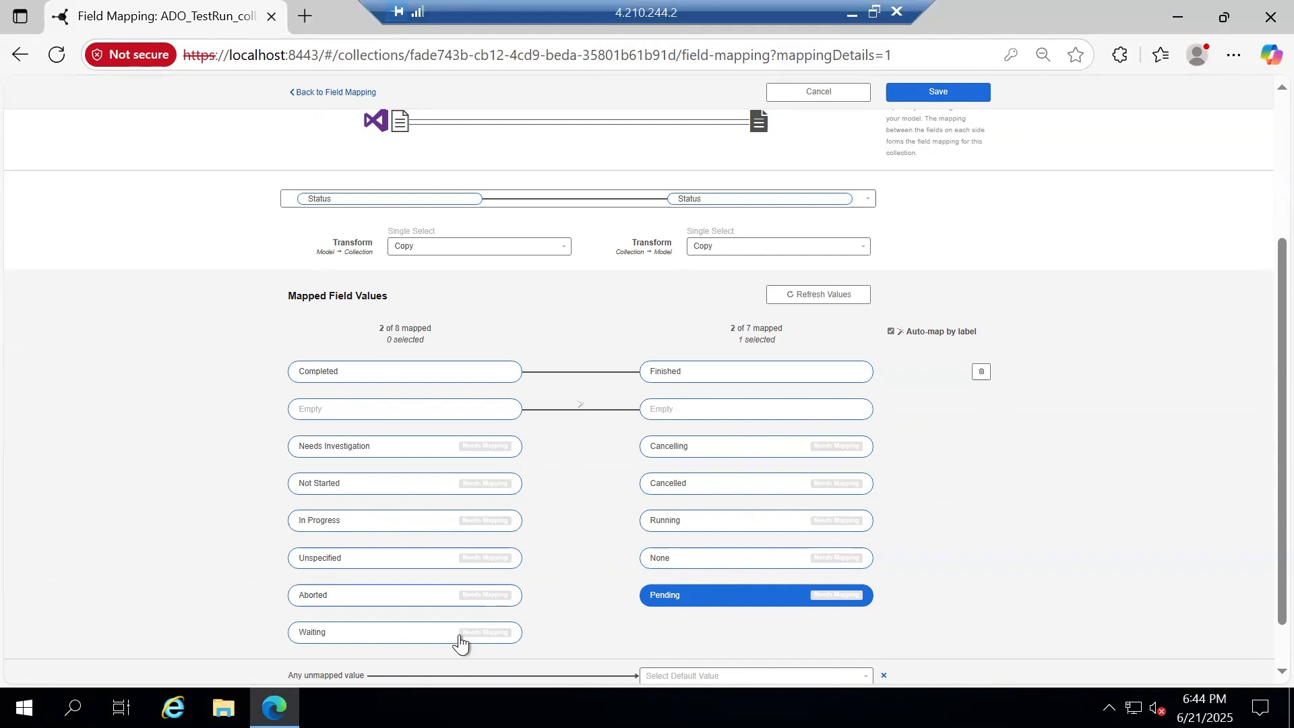
pyautogui.click(459, 636)
pyautogui.click(582, 333)
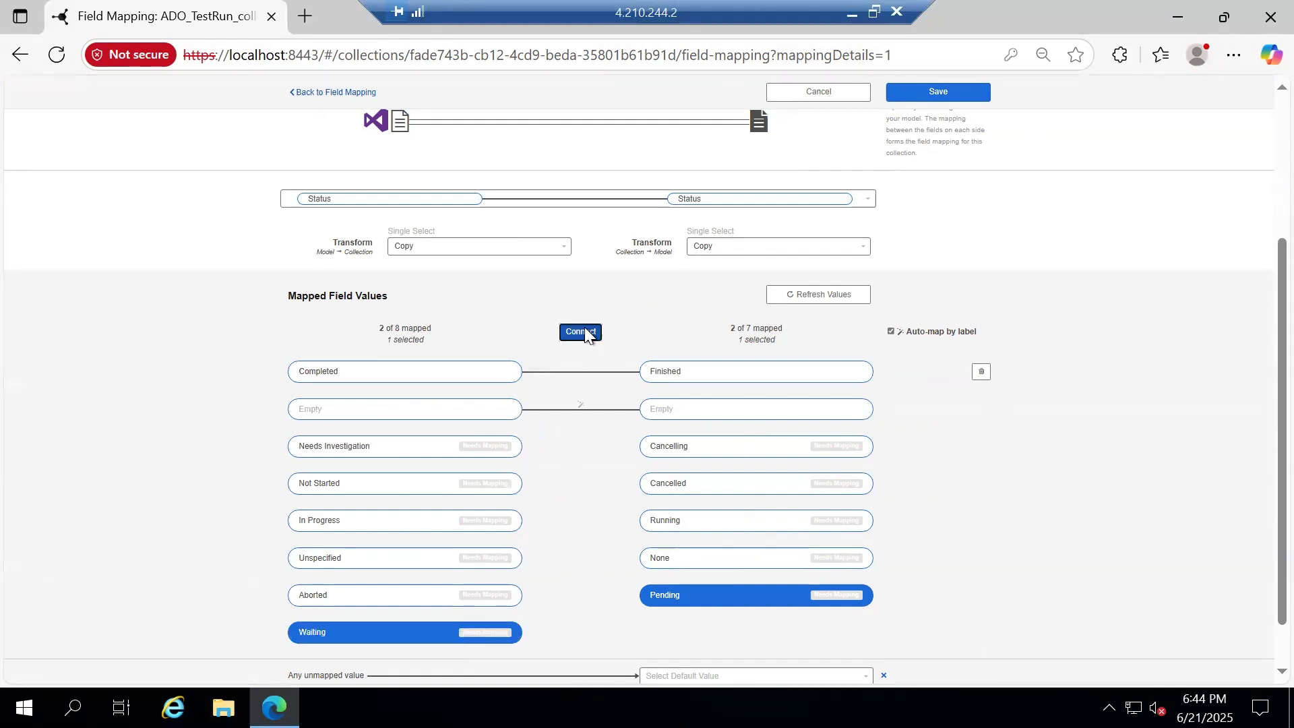
pyautogui.click(693, 561)
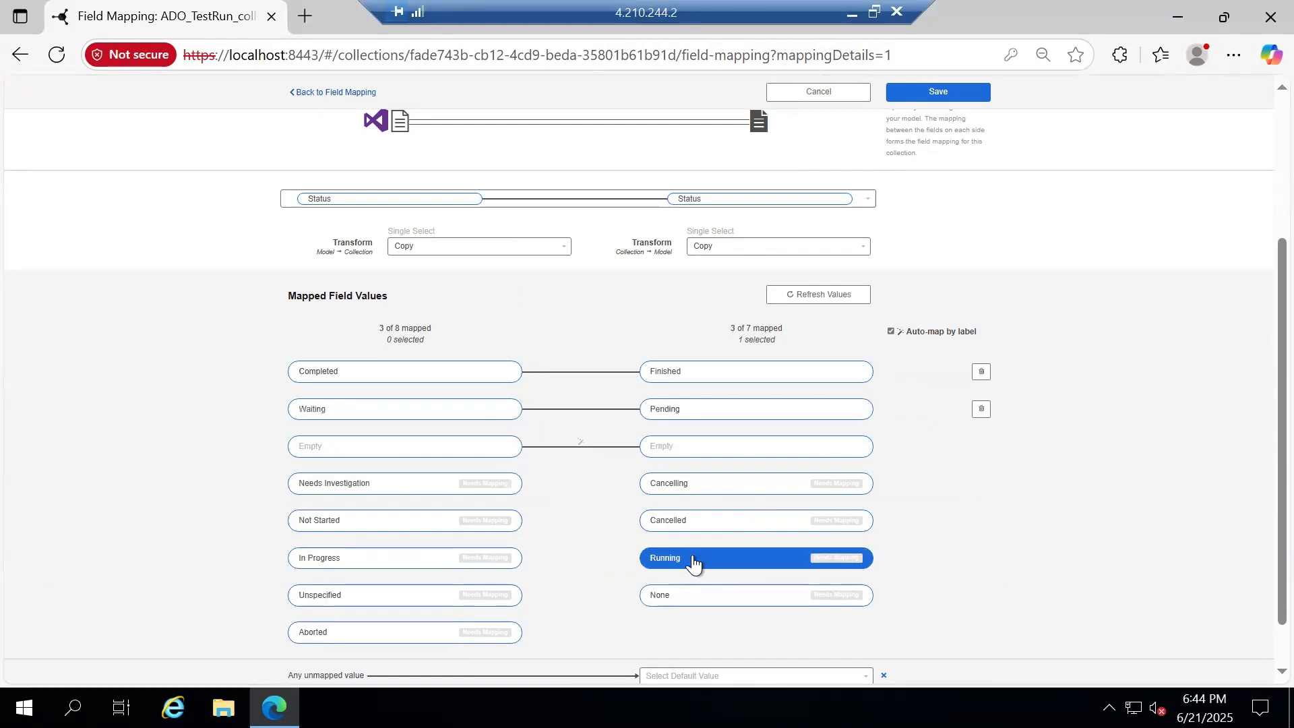
pyautogui.click(469, 561)
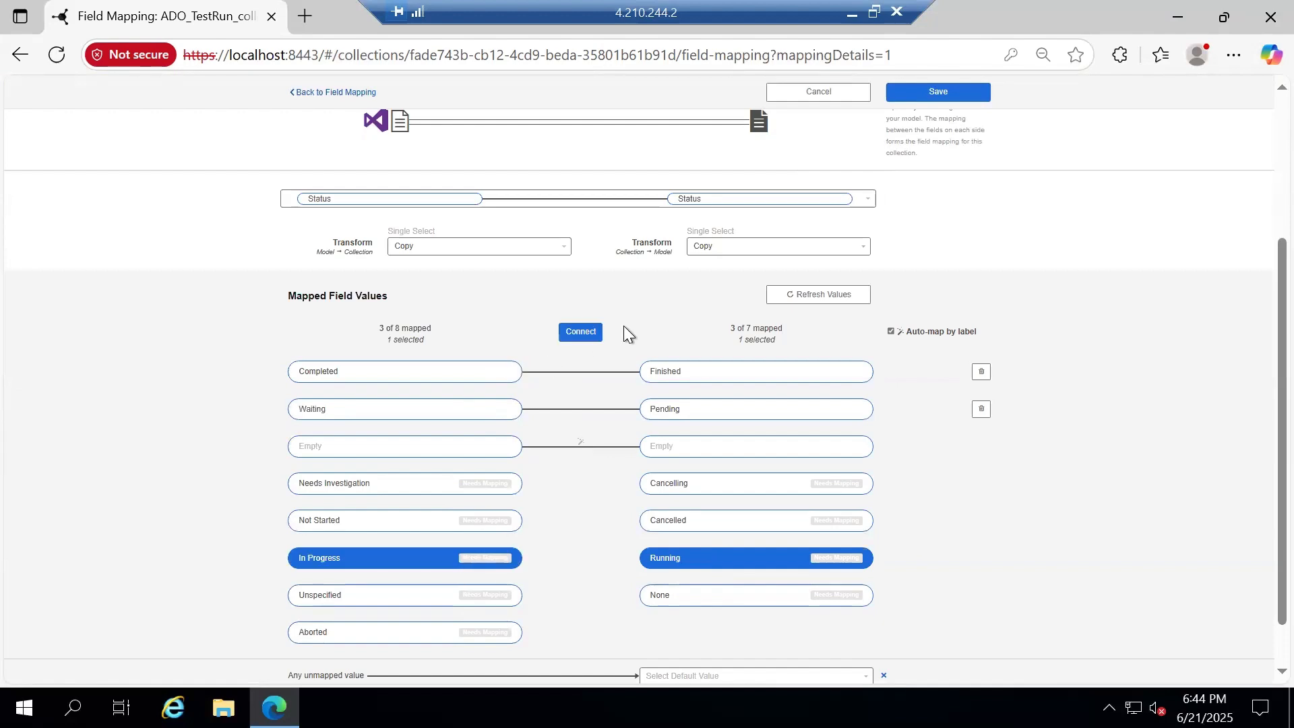
pyautogui.click(581, 332)
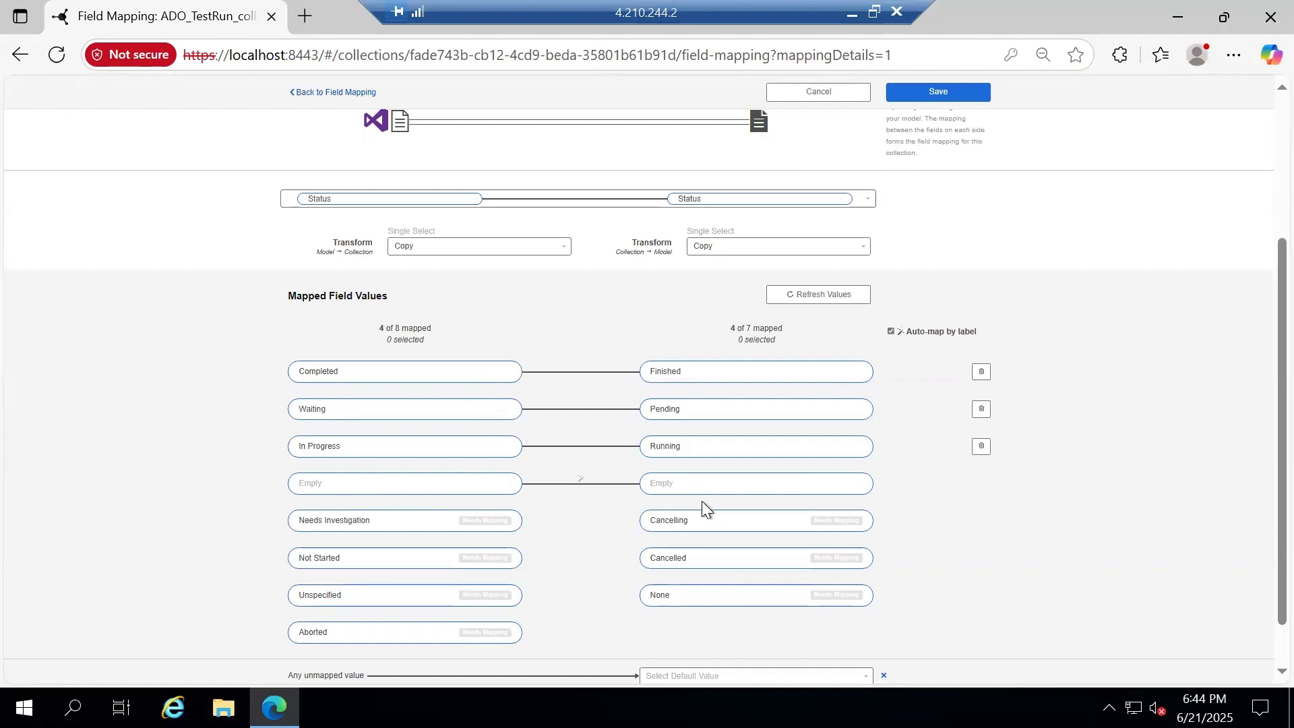
pyautogui.click(687, 564)
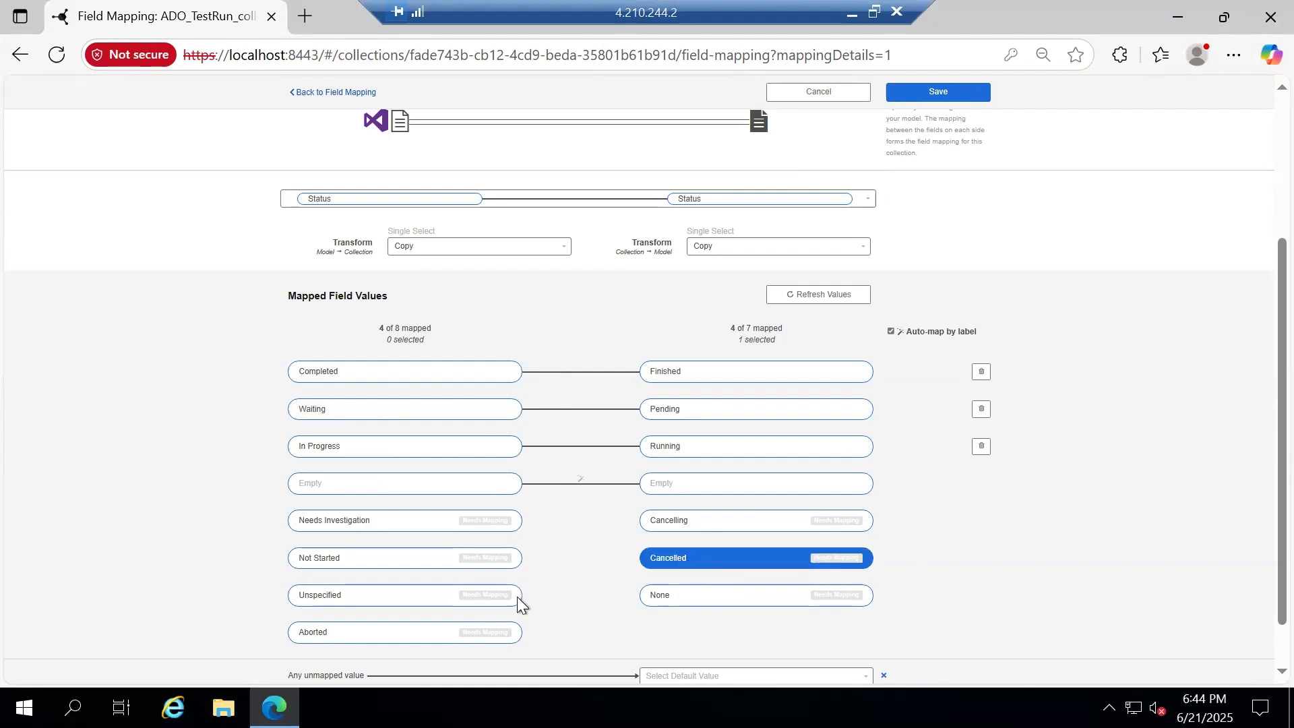
pyautogui.click(469, 598)
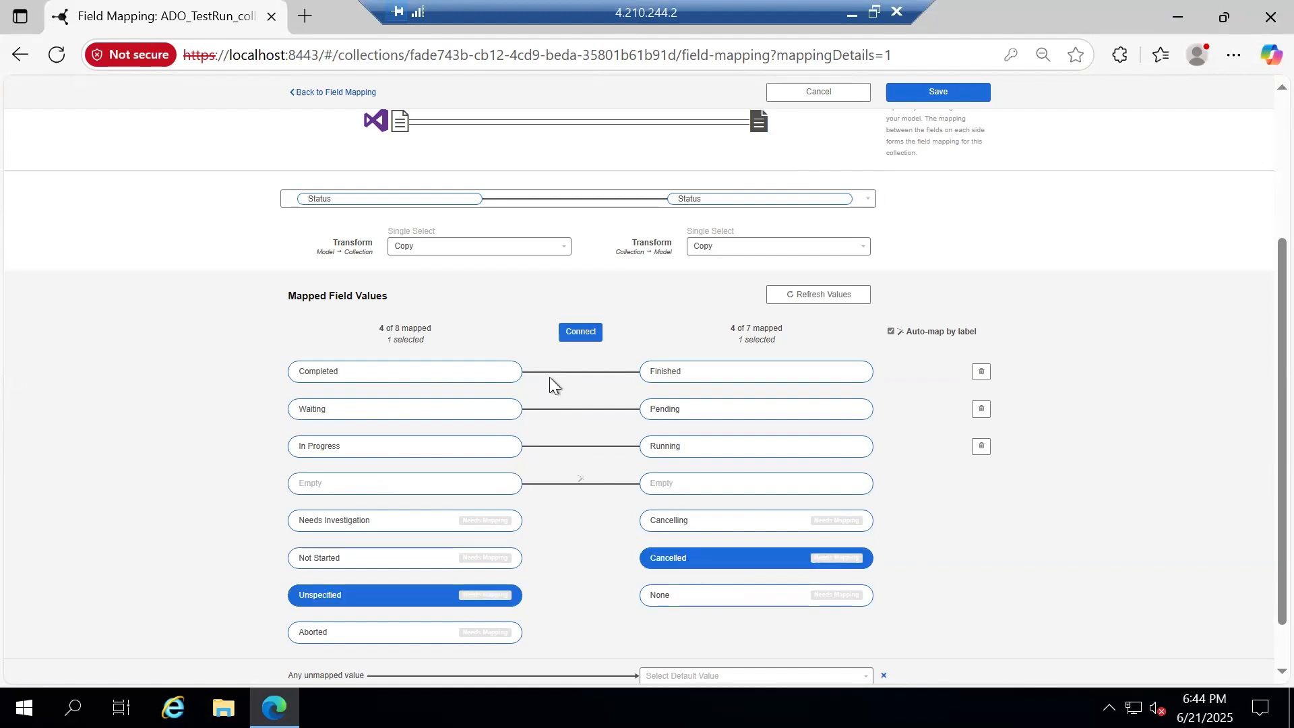
pyautogui.click(580, 332)
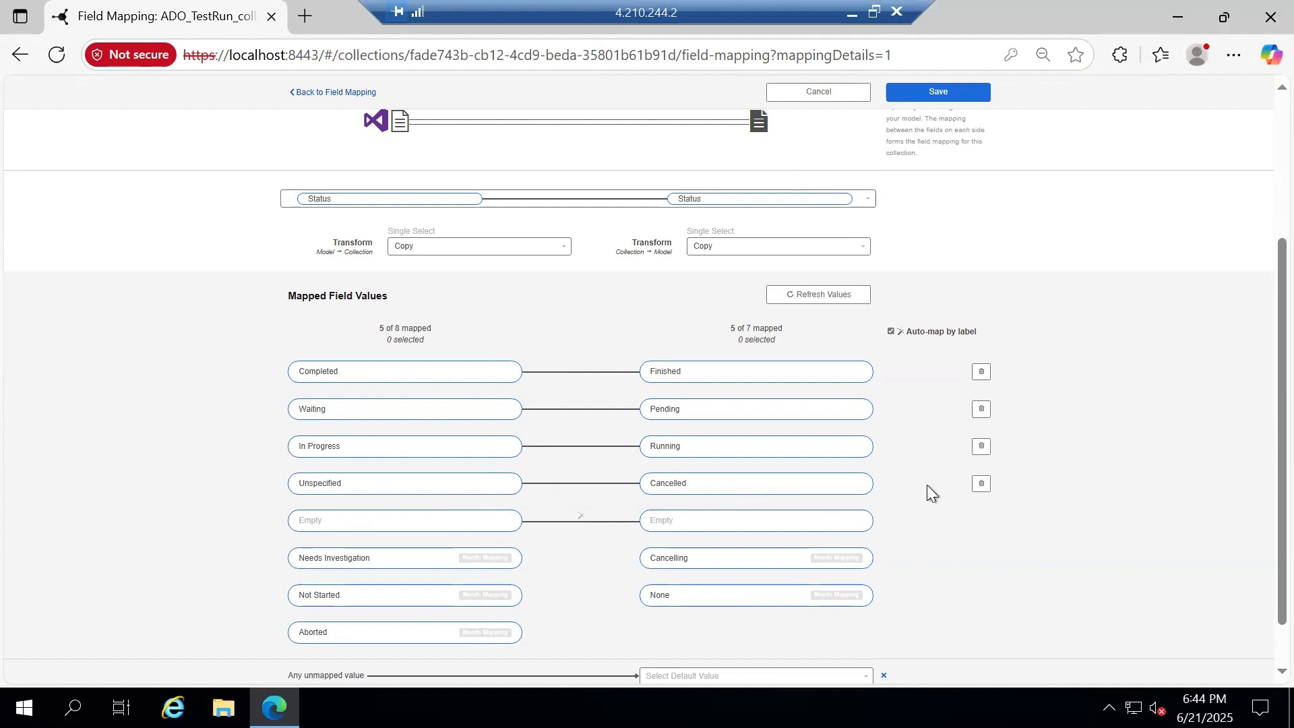
pyautogui.click(980, 485)
# Connect the ADO Status values Aborted, Unspecified and Not Started to the model values Cancelled, Cancelling and None respectively.
pyautogui.click(701, 563)
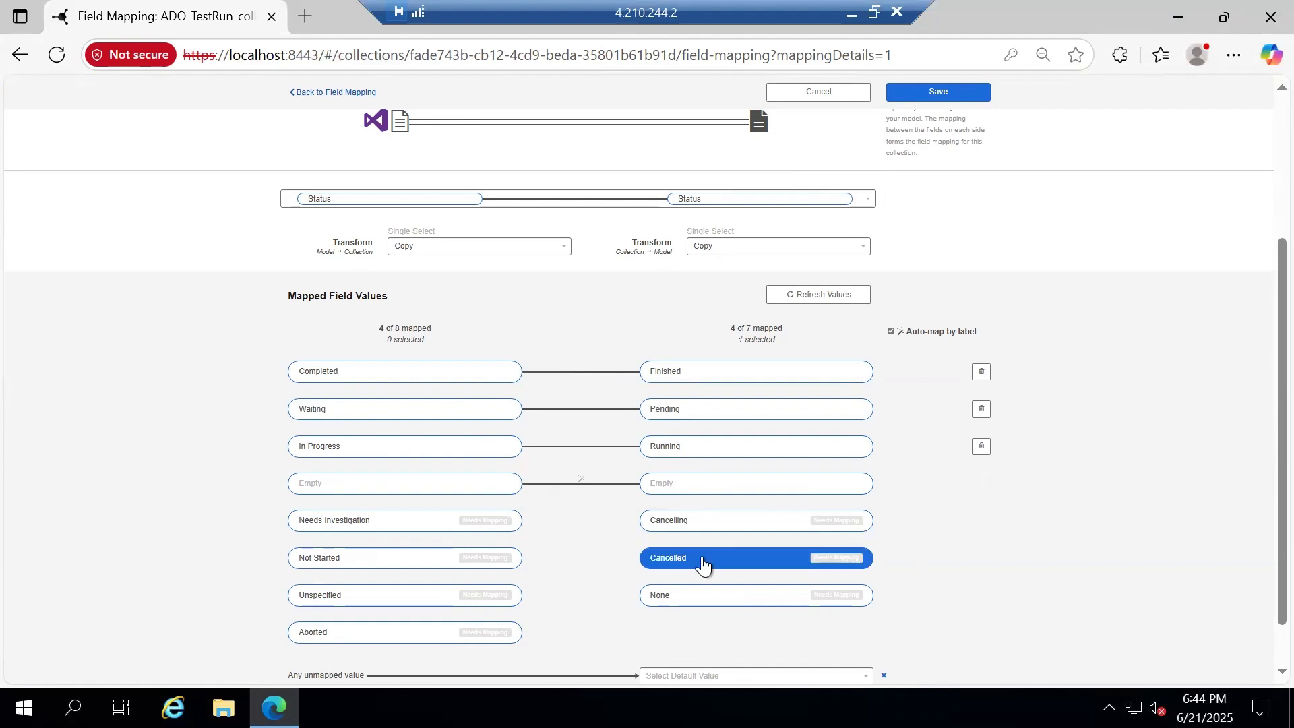
pyautogui.click(479, 636)
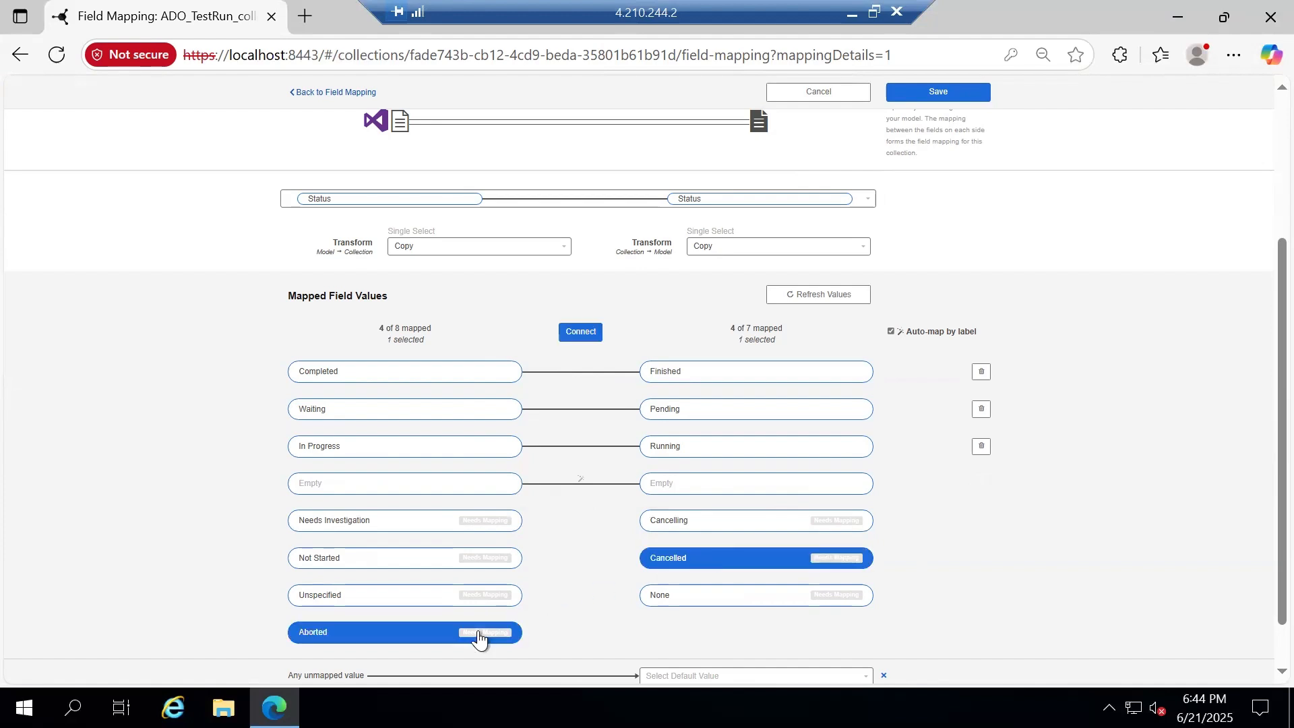
pyautogui.click(578, 333)
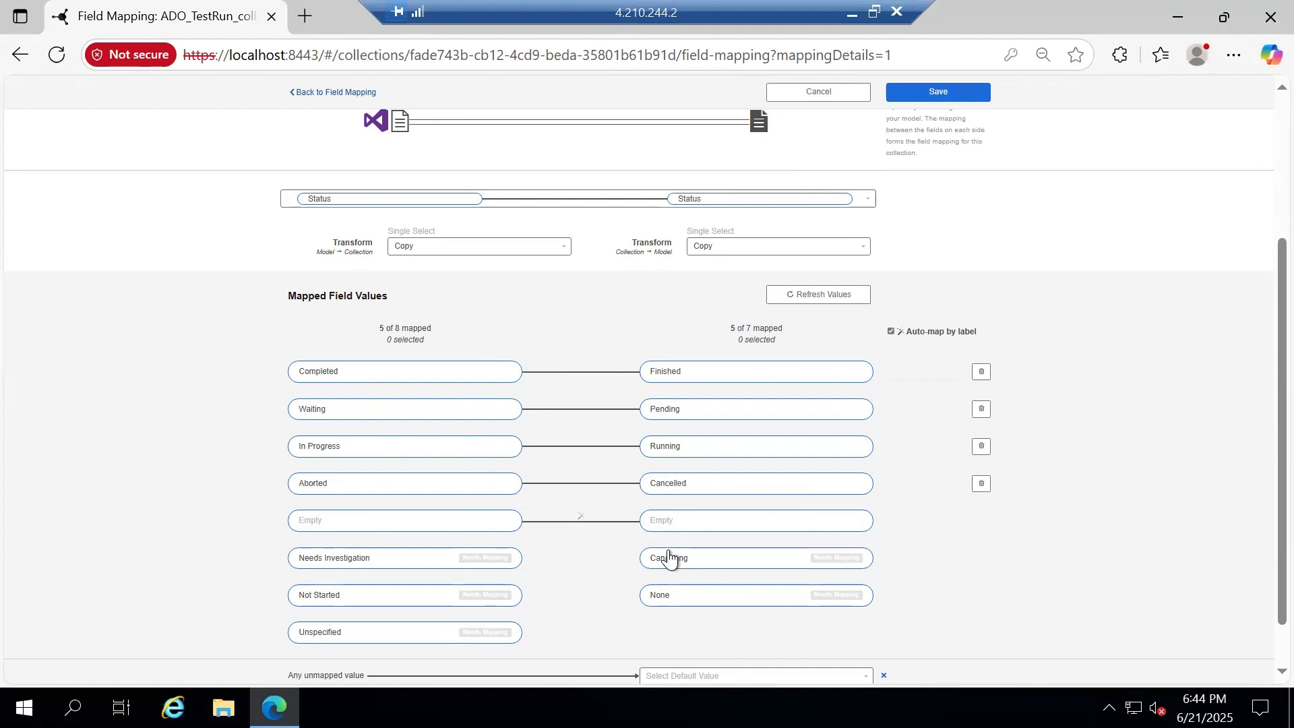
pyautogui.click(670, 562)
pyautogui.click(413, 631)
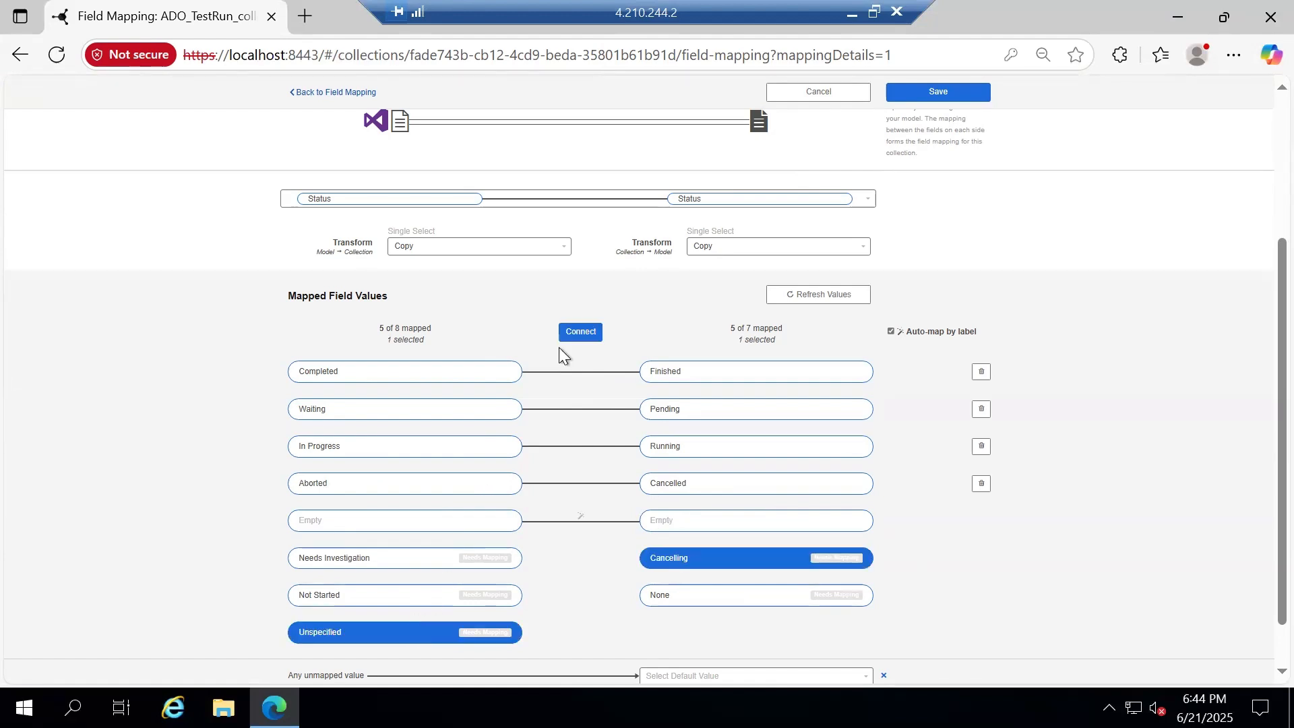
pyautogui.click(574, 340)
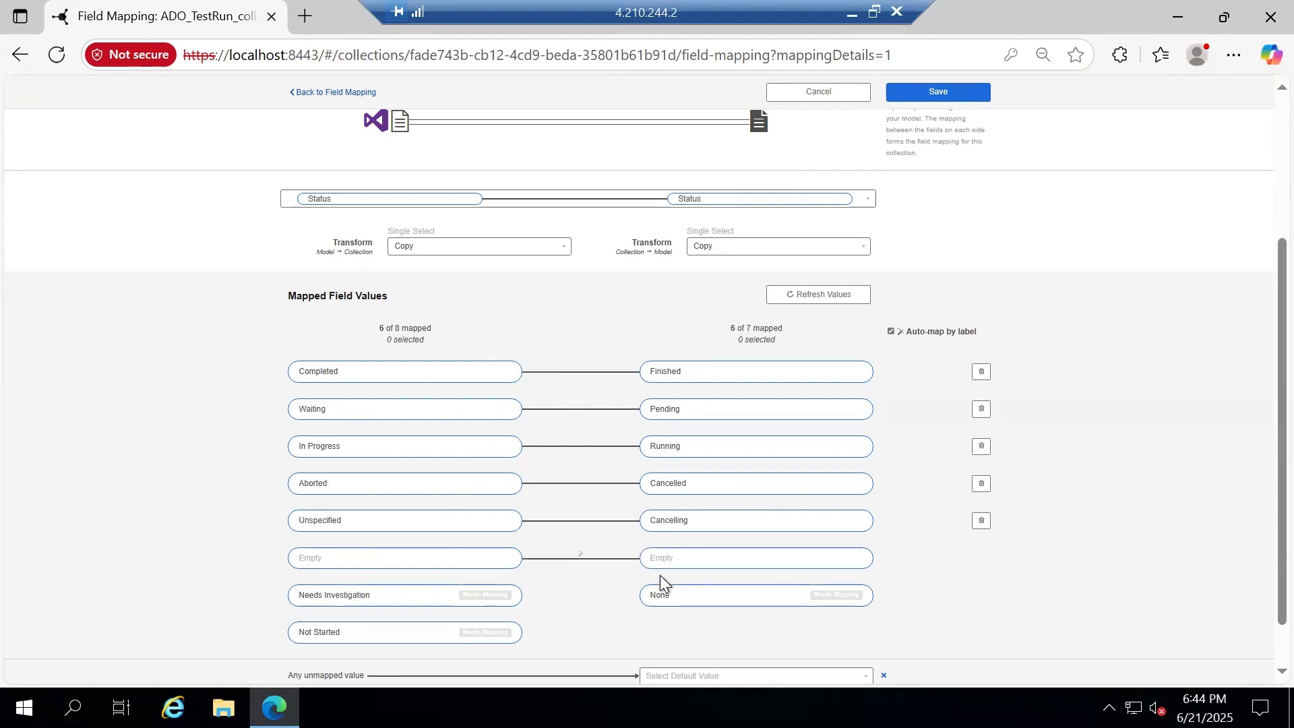
pyautogui.click(684, 599)
pyautogui.click(471, 635)
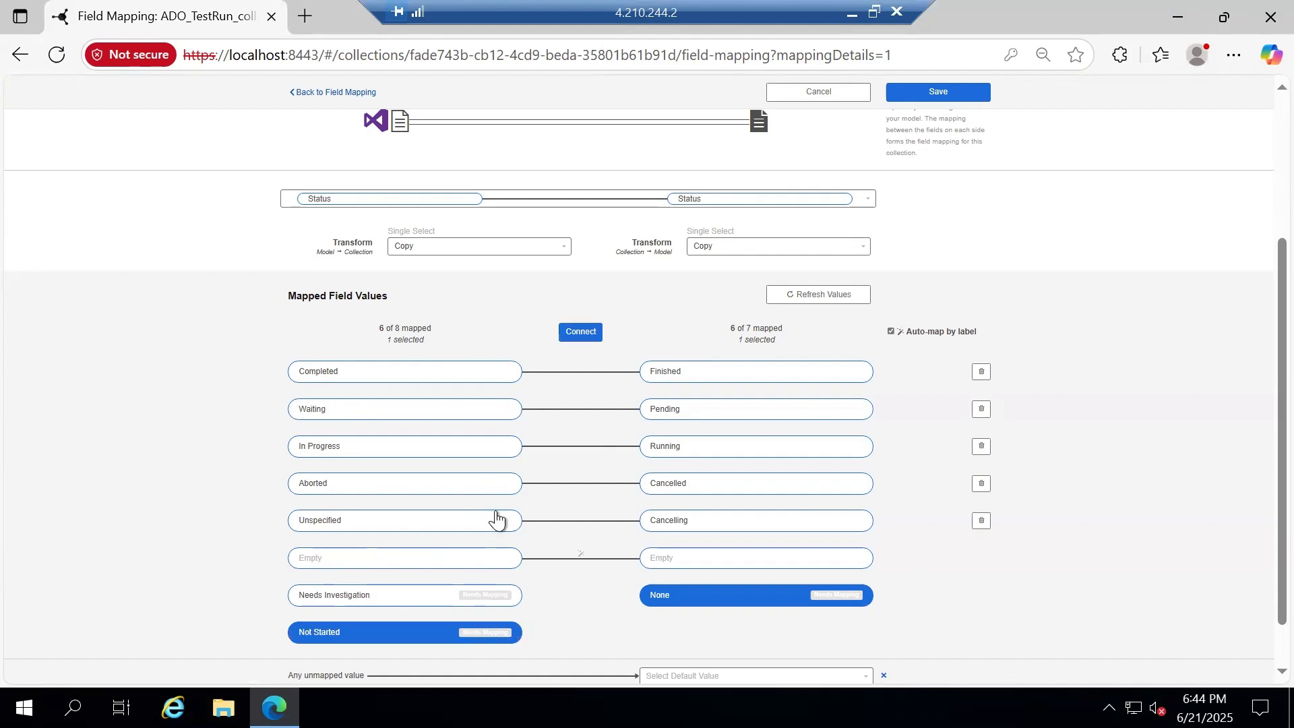
pyautogui.click(578, 337)
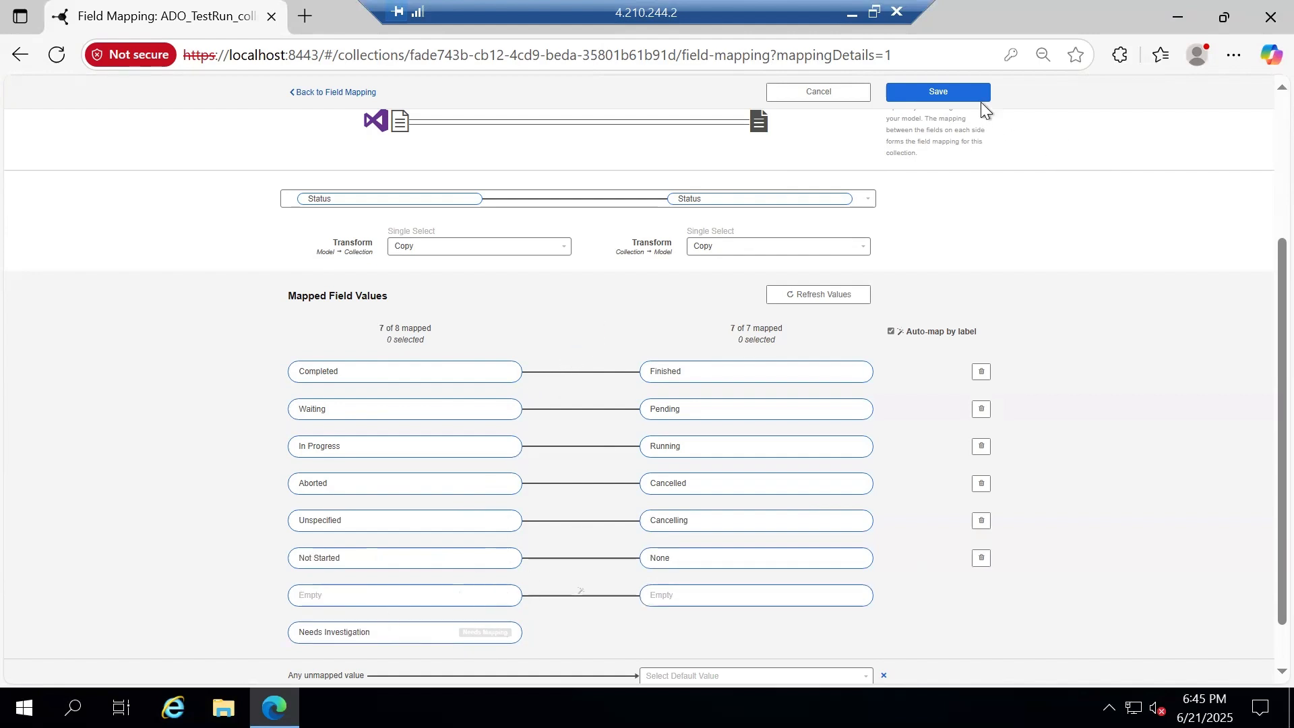
# Save the Status value mappings, reopen them to connect the ADO value Empty to the model value Empty, and save again.
pyautogui.click(961, 105)
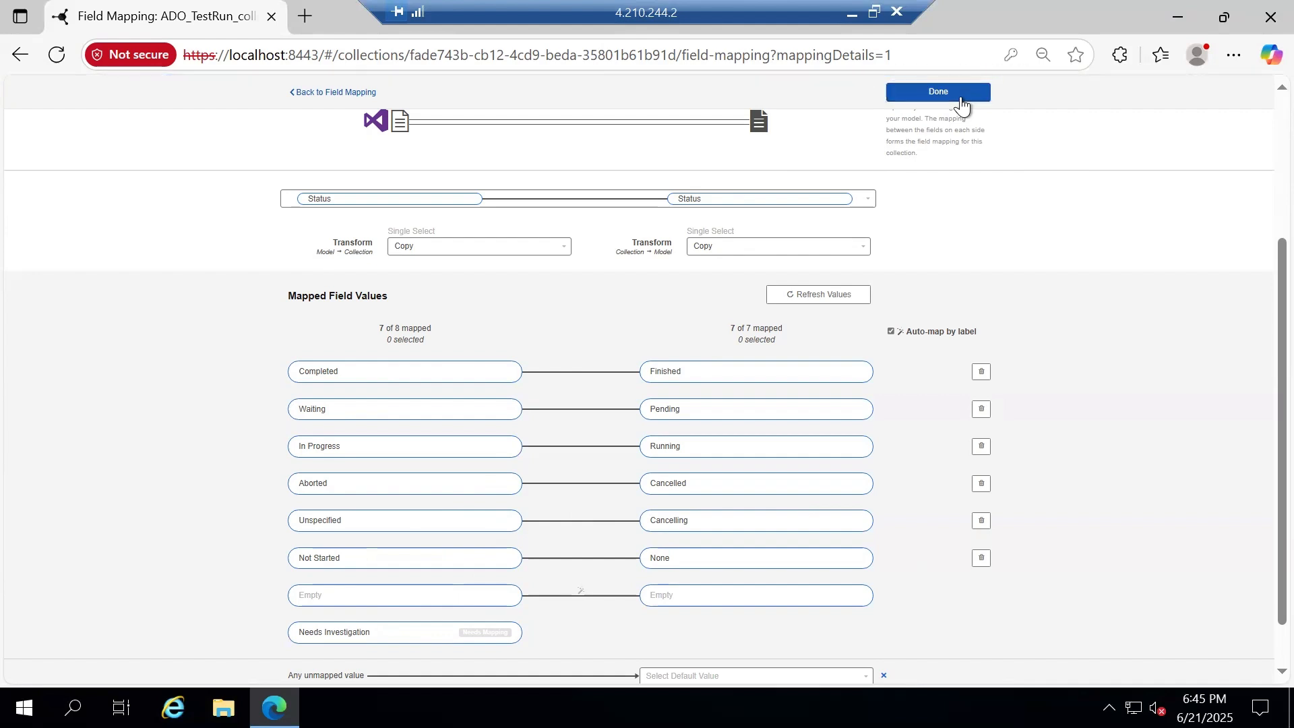
pyautogui.click(961, 103)
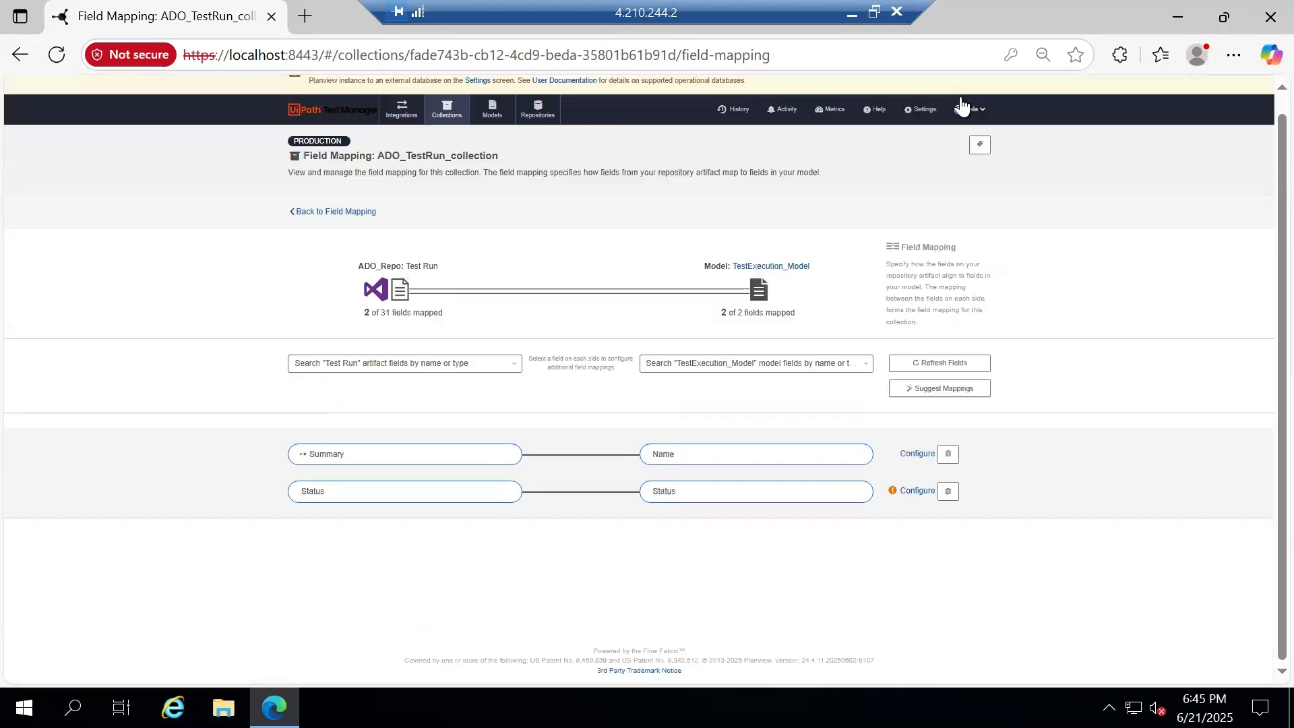
pyautogui.click(918, 491)
pyautogui.scroll(-3, 917, 492)
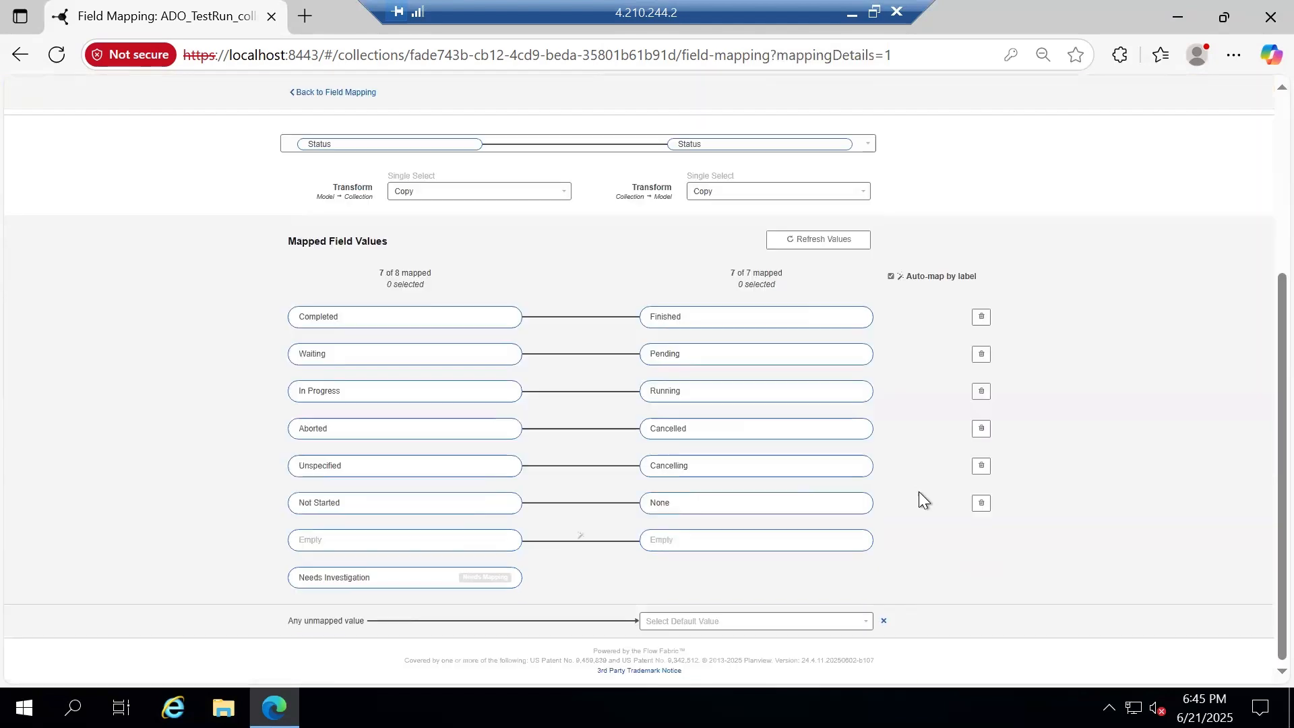
pyautogui.click(451, 547)
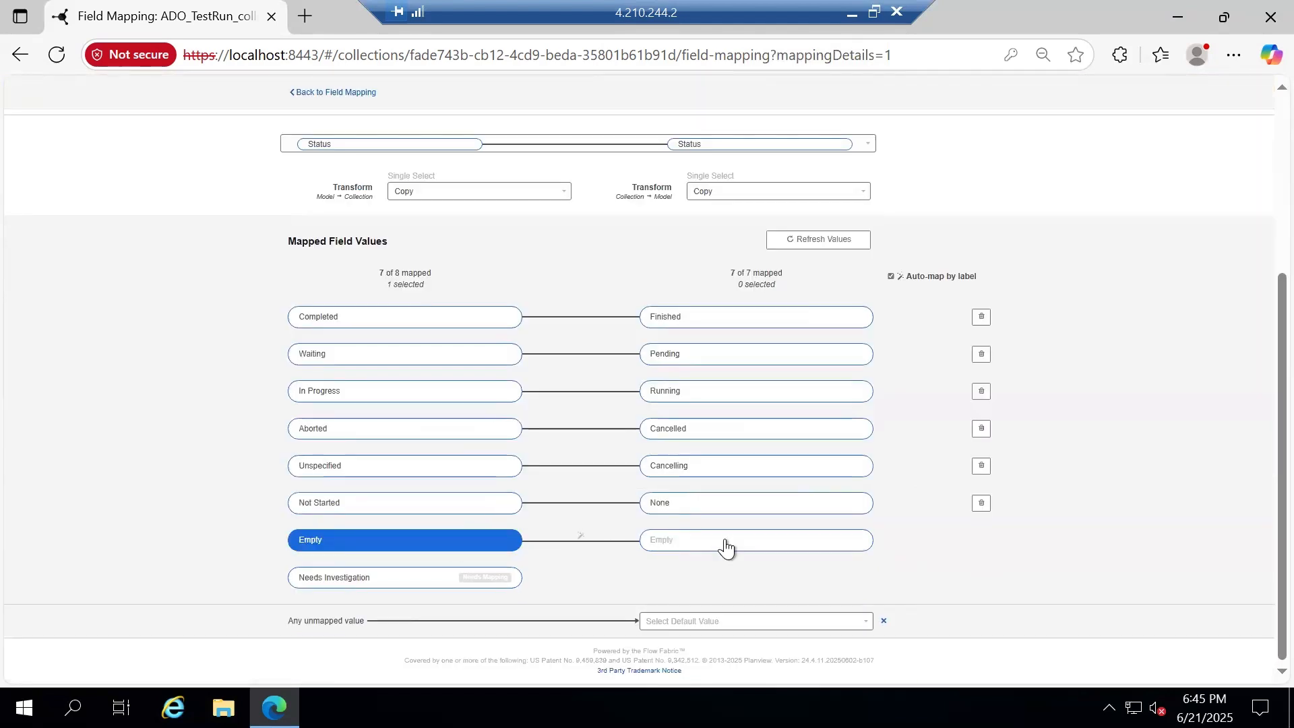
pyautogui.click(725, 546)
pyautogui.click(592, 280)
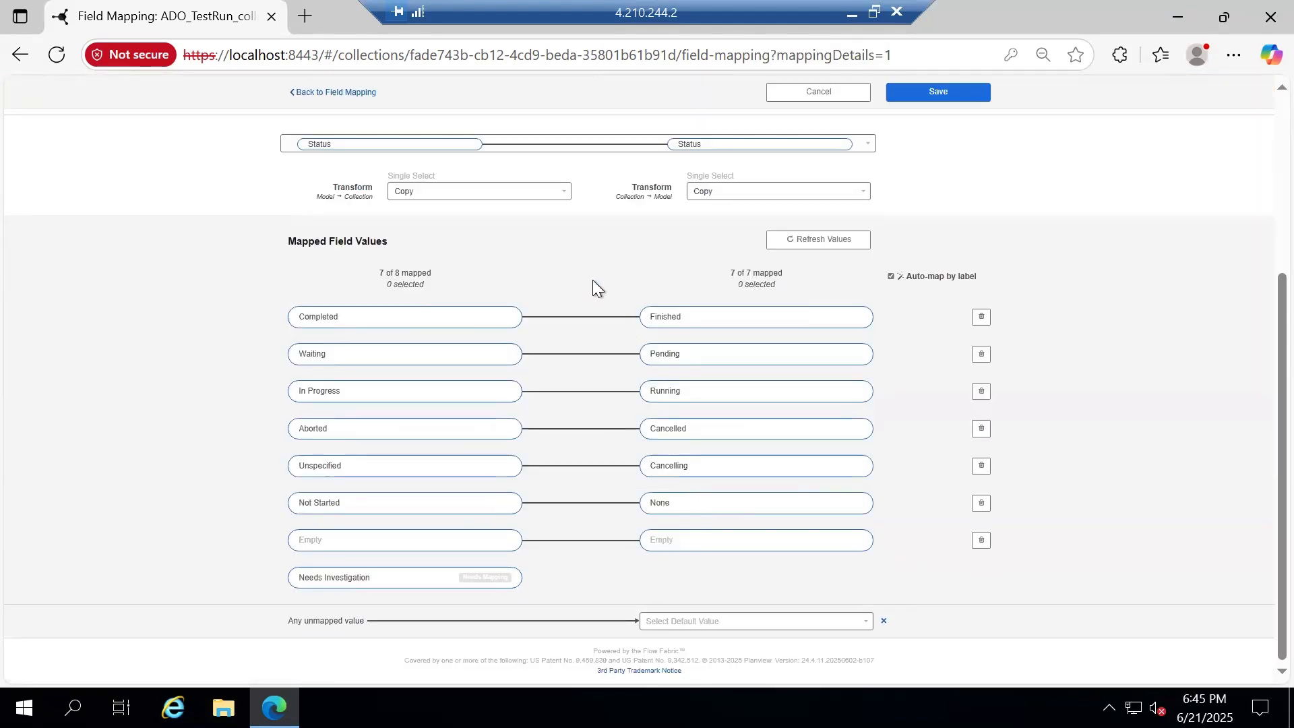
pyautogui.click(968, 95)
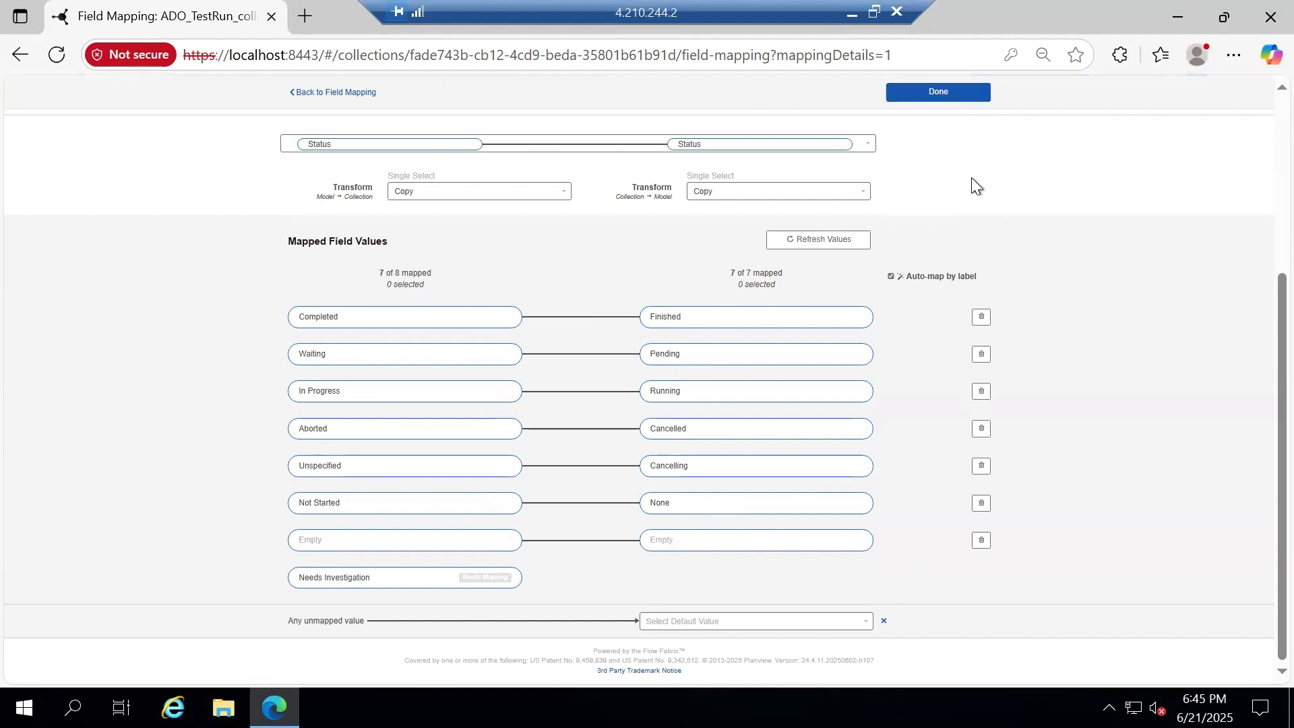
pyautogui.click(947, 95)
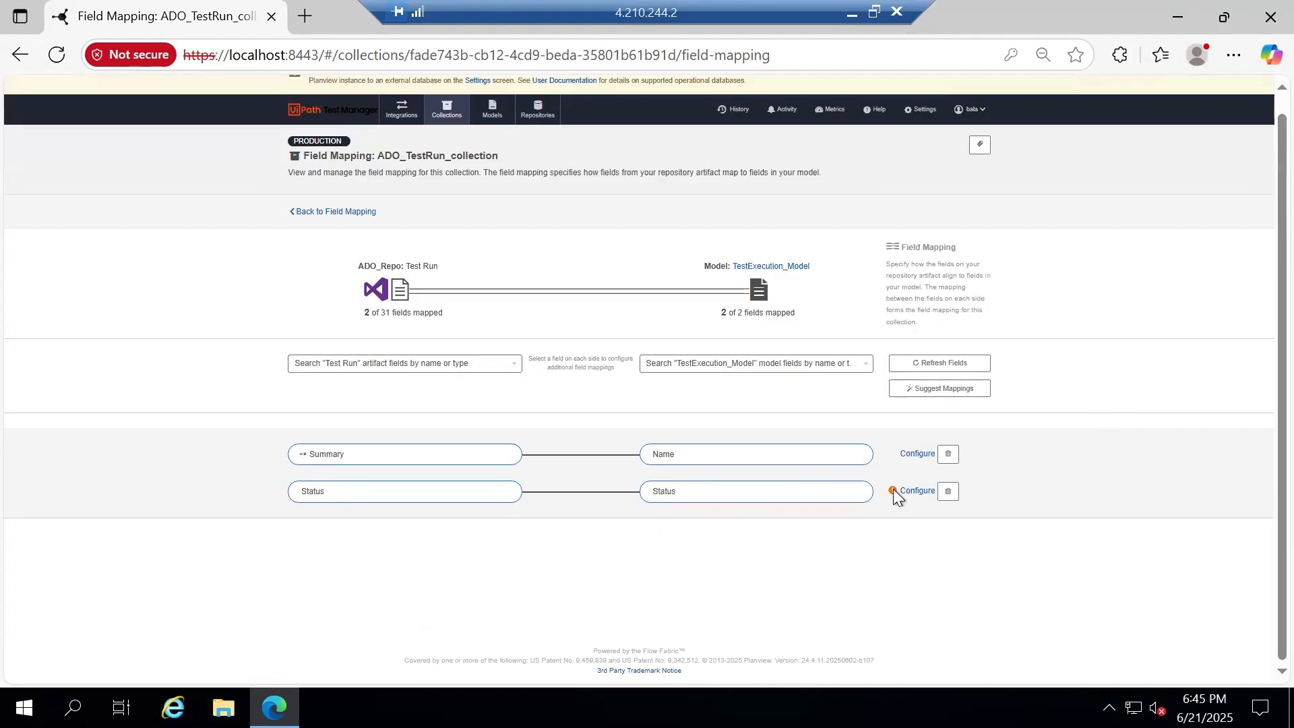
# Connect the ADO Status value Needs Investigation to the model value Empty, save, and return to the field mapping overview.
pyautogui.moveTo(893, 492)
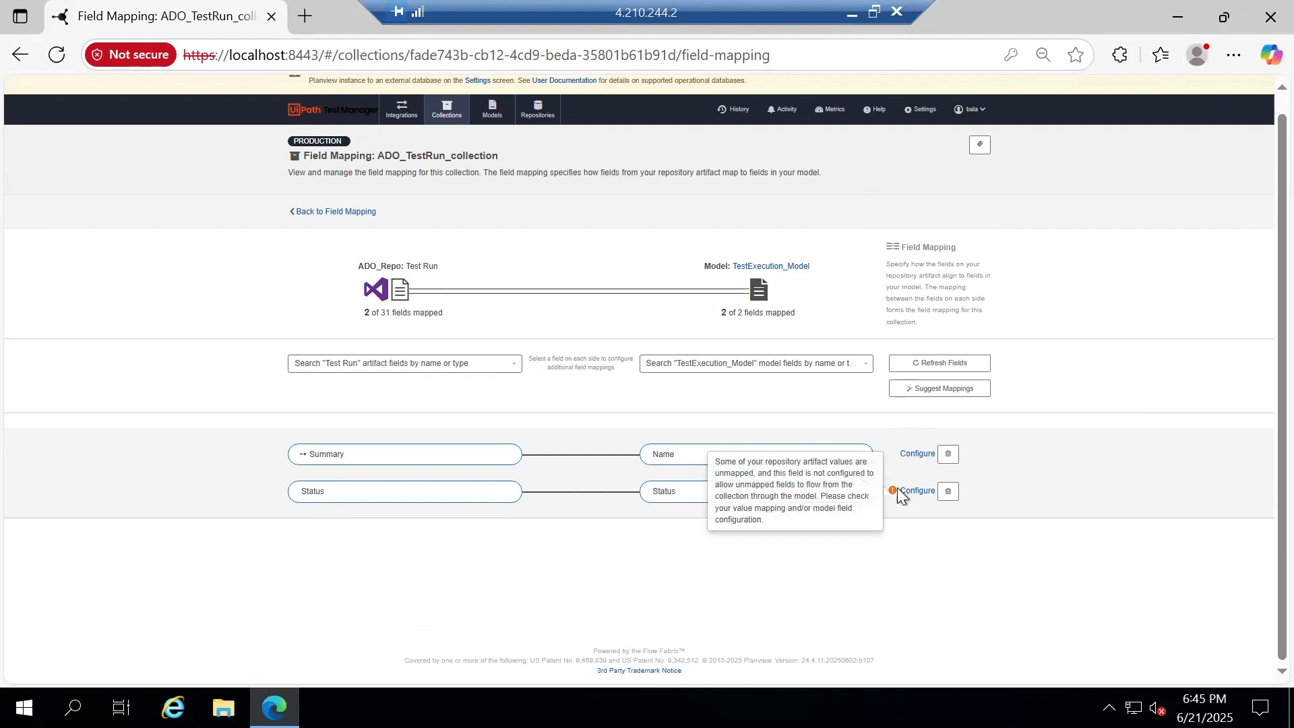
pyautogui.click(915, 492)
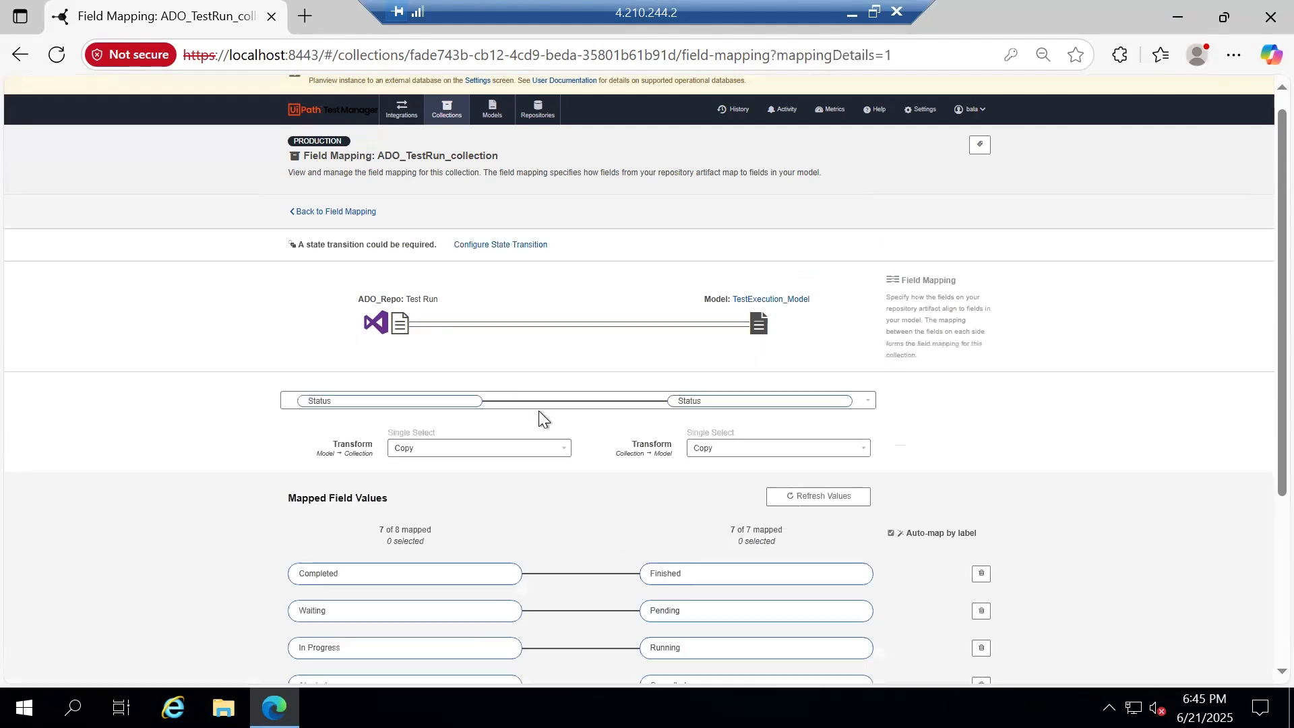
pyautogui.scroll(-4, 539, 410)
pyautogui.click(476, 581)
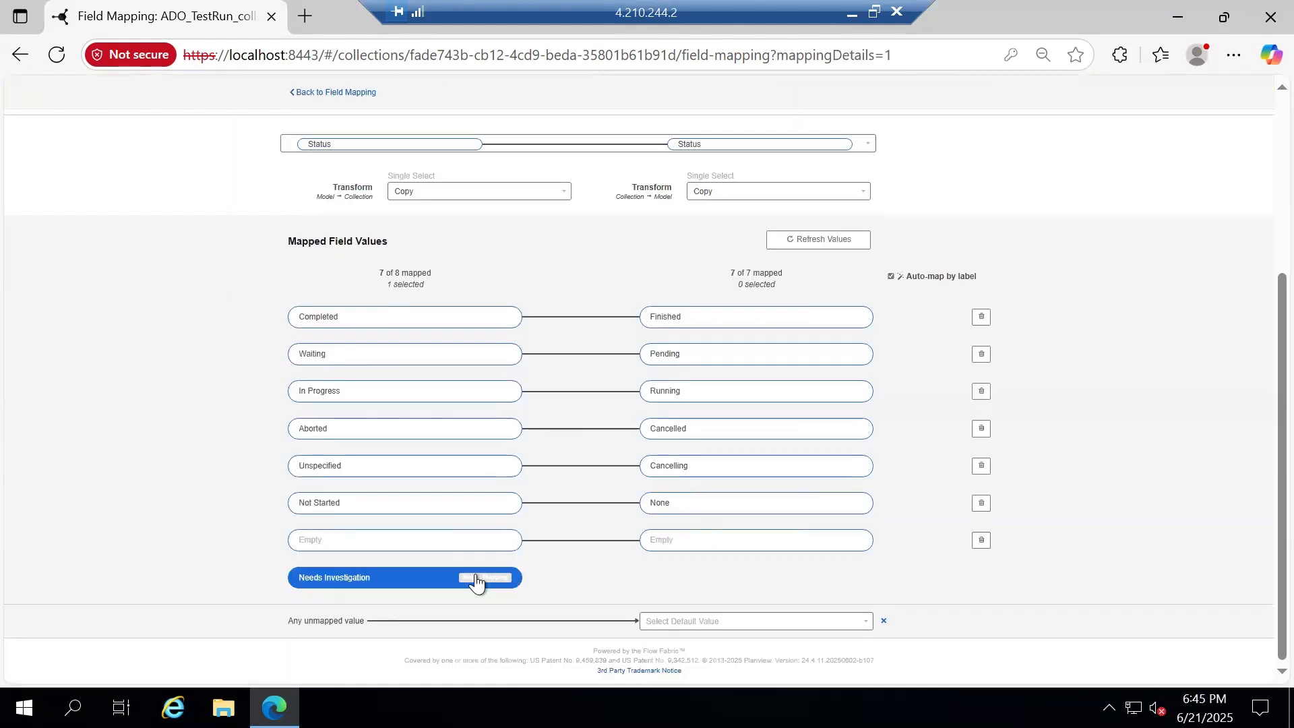
pyautogui.click(698, 549)
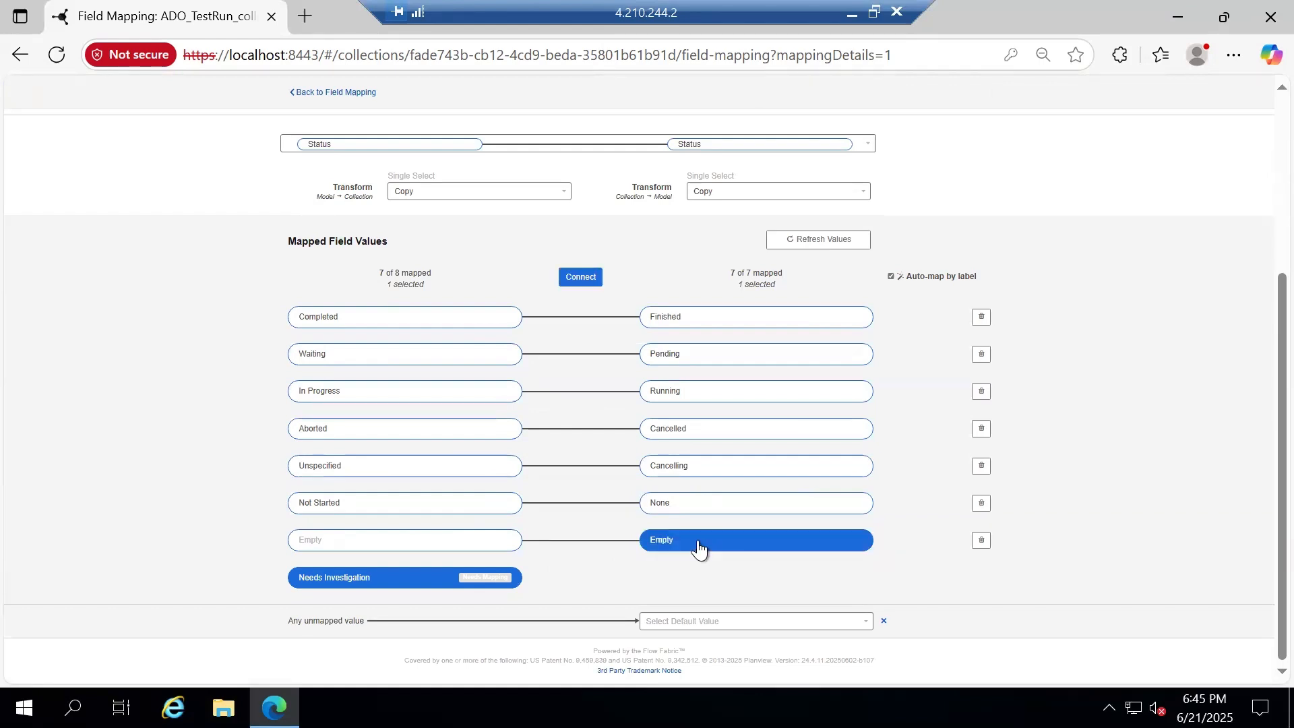
pyautogui.click(584, 277)
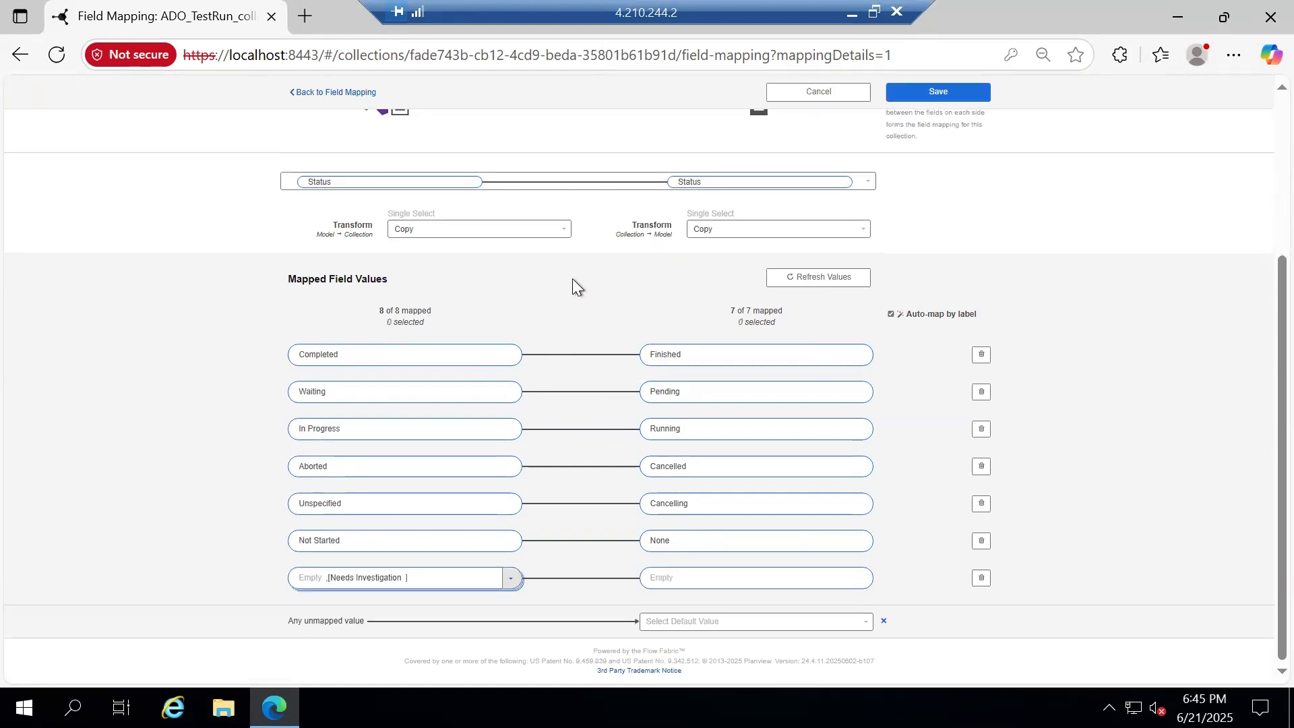
pyautogui.click(950, 96)
pyautogui.click(971, 94)
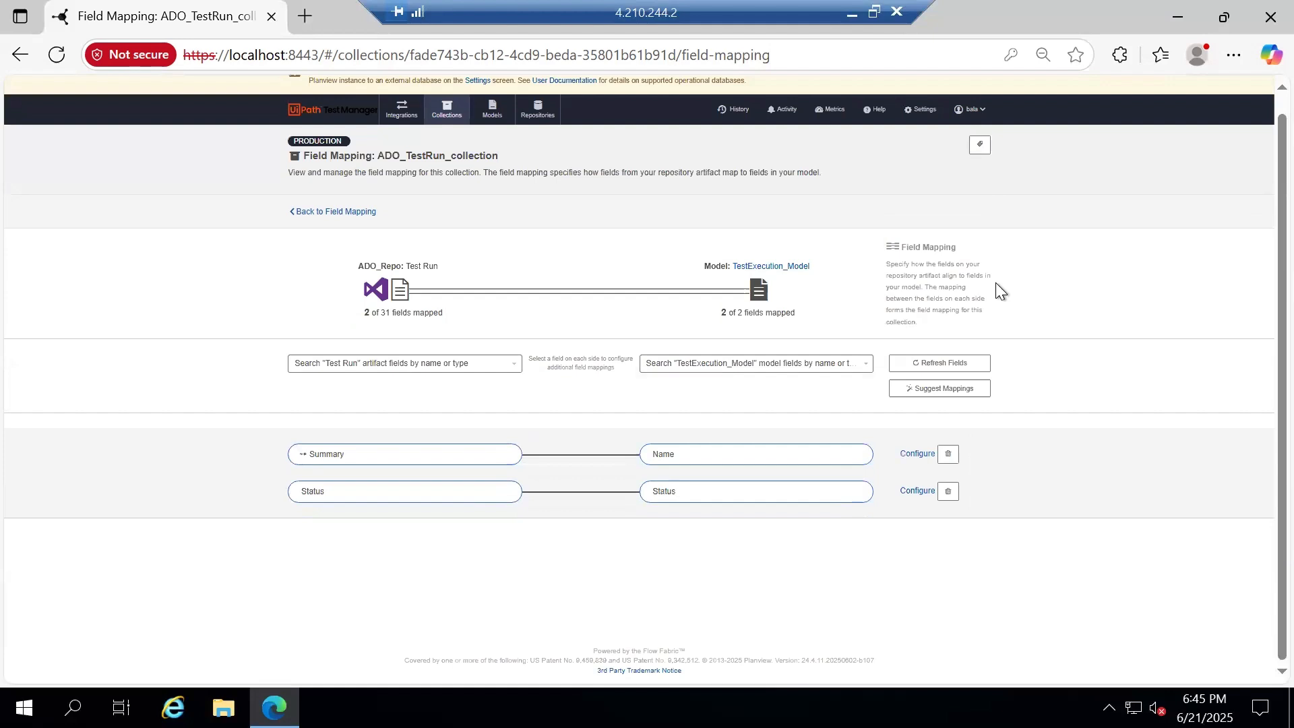
pyautogui.click(495, 366)
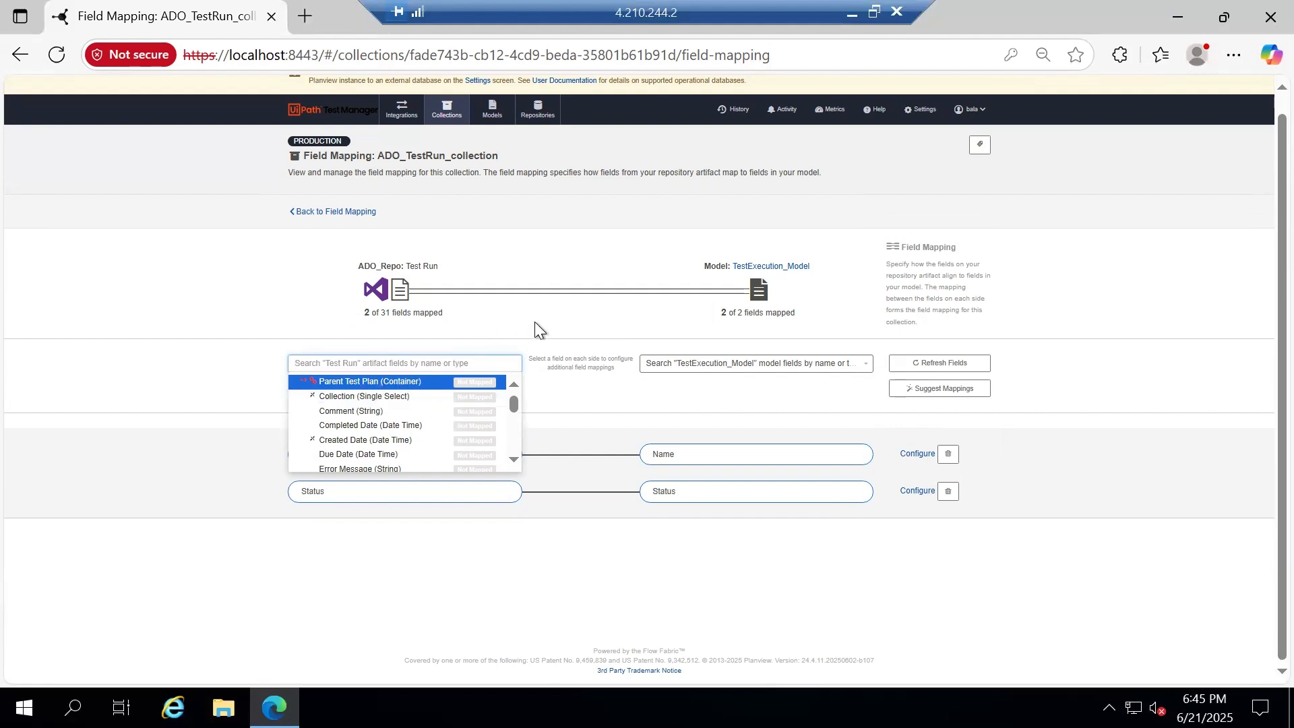
pyautogui.click(592, 322)
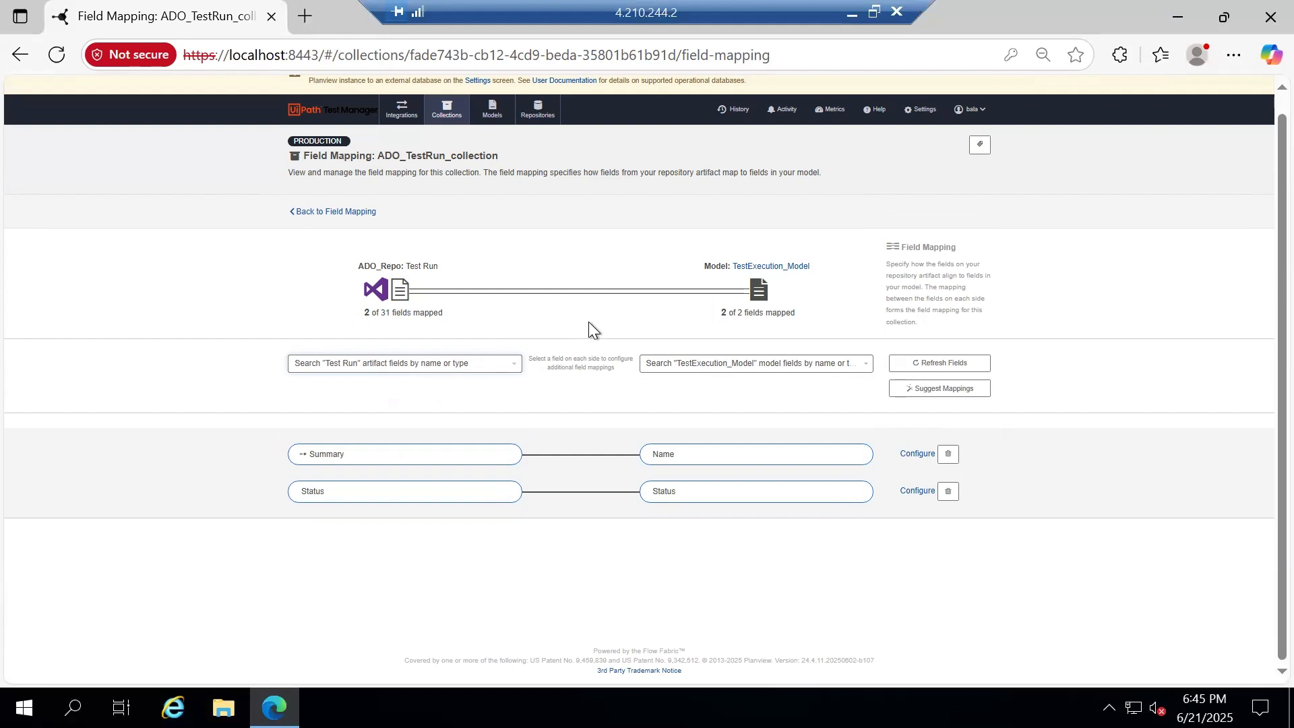
# Open the relationship specification of ADO_TestRun_collection and add the Test Run field Parent Test Plan to the workspace.
pyautogui.click(338, 212)
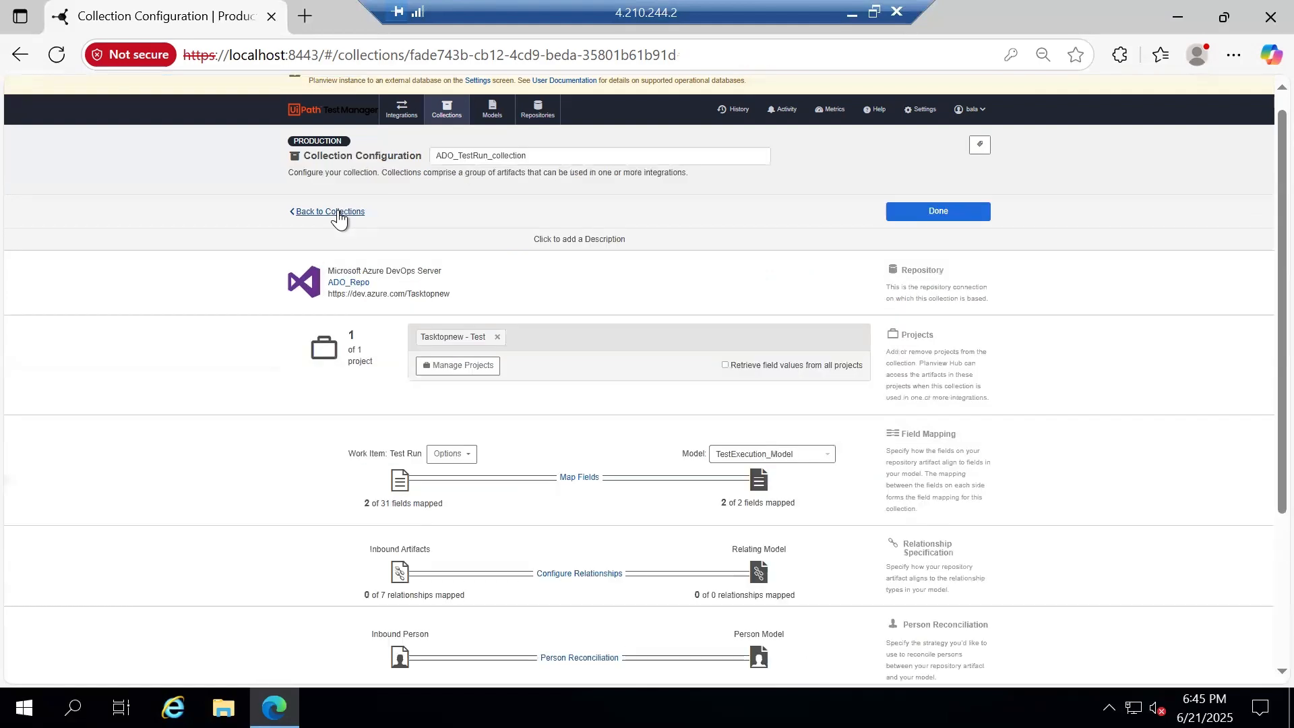
pyautogui.click(581, 574)
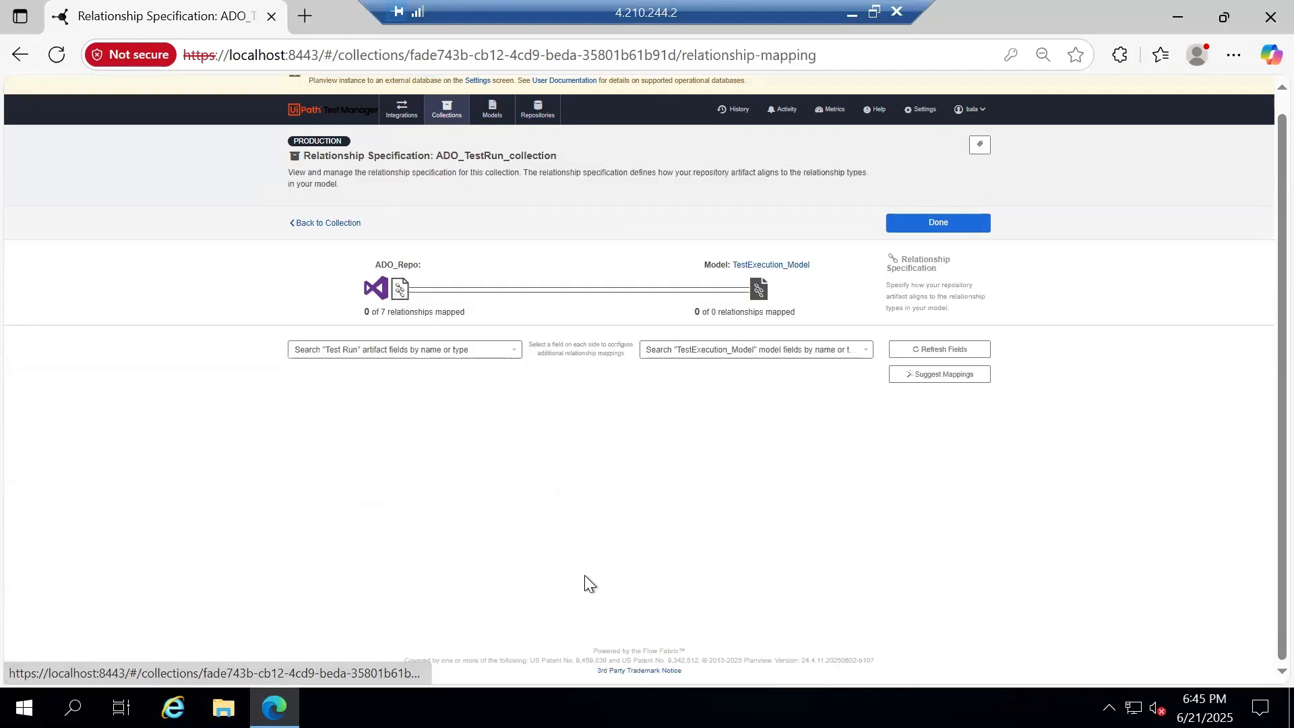
pyautogui.click(490, 351)
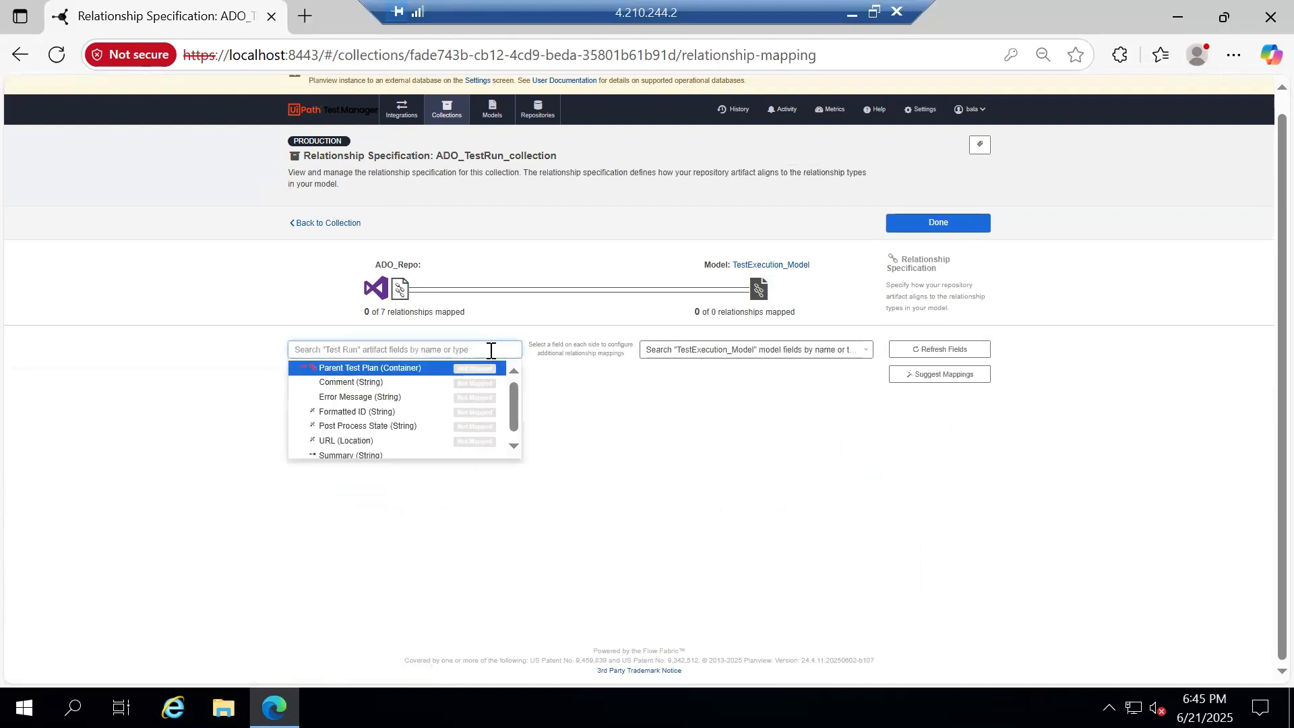
pyautogui.click(391, 370)
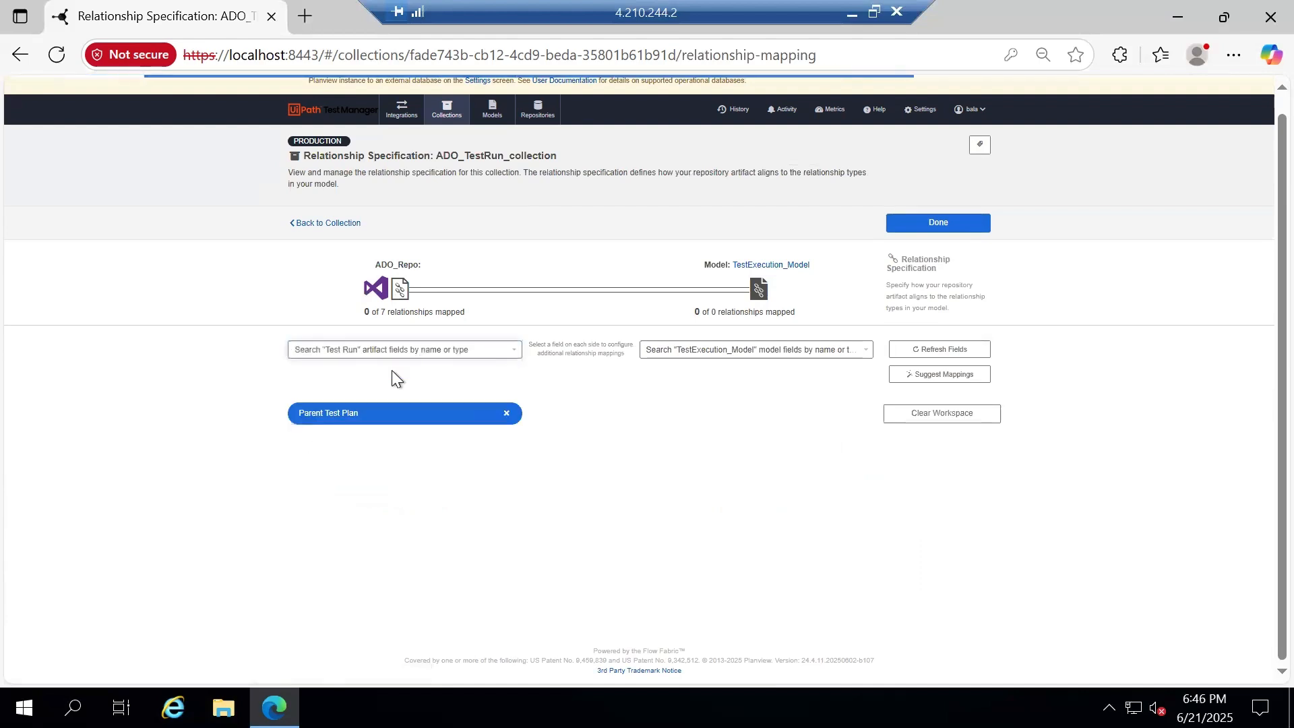
# Add a constant value for Parent Test Plan with project collection Tasktopnew, project Test and work item type Test Plan.
pyautogui.click(731, 351)
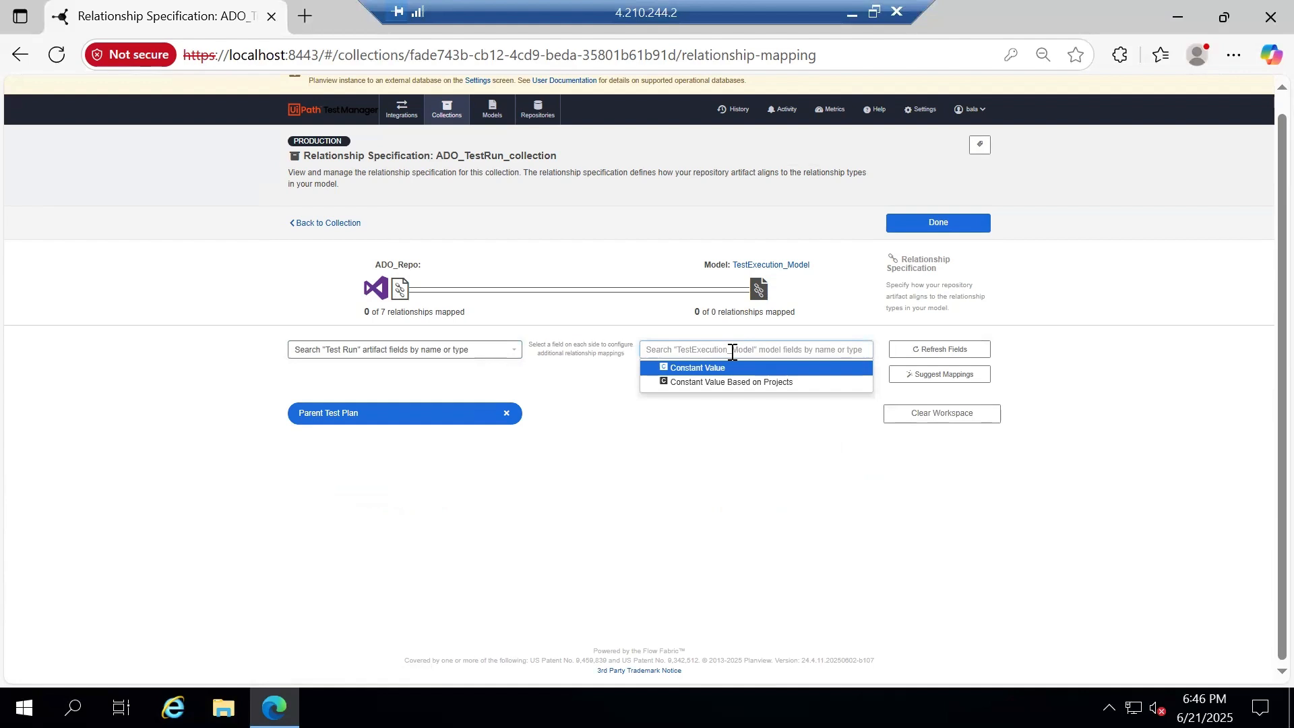
pyautogui.click(719, 382)
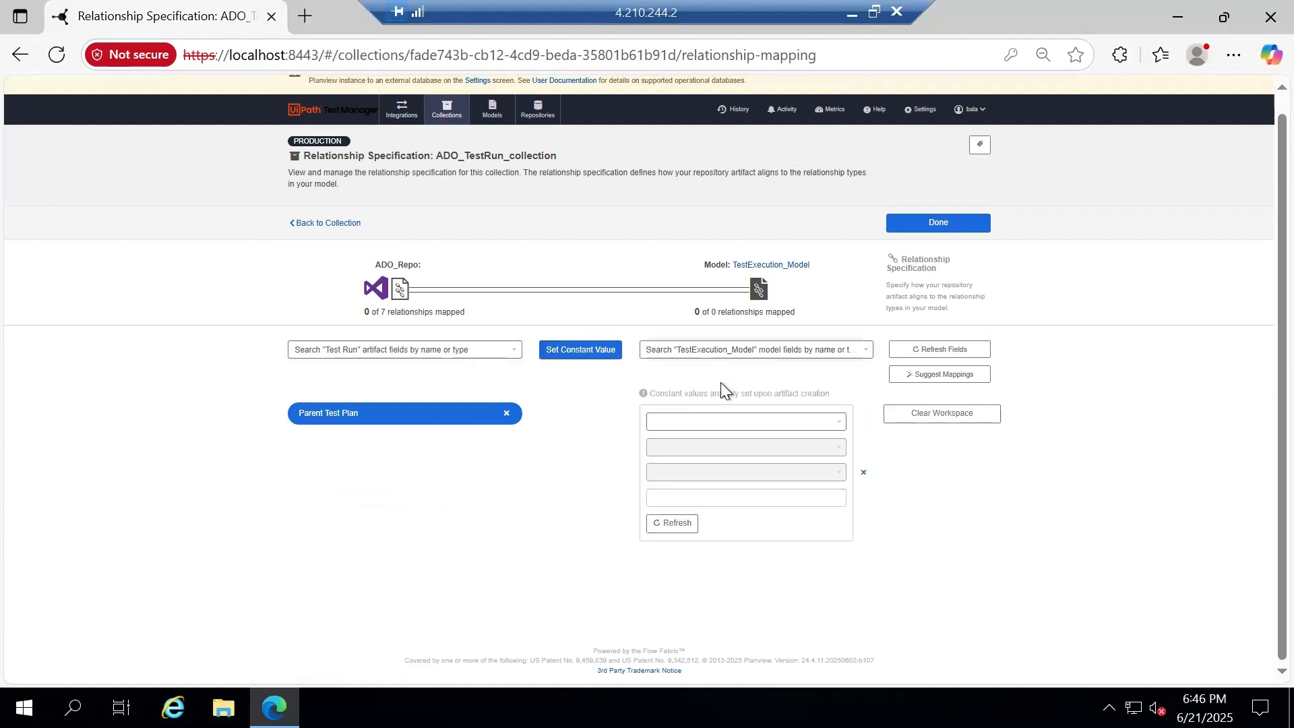
pyautogui.click(722, 422)
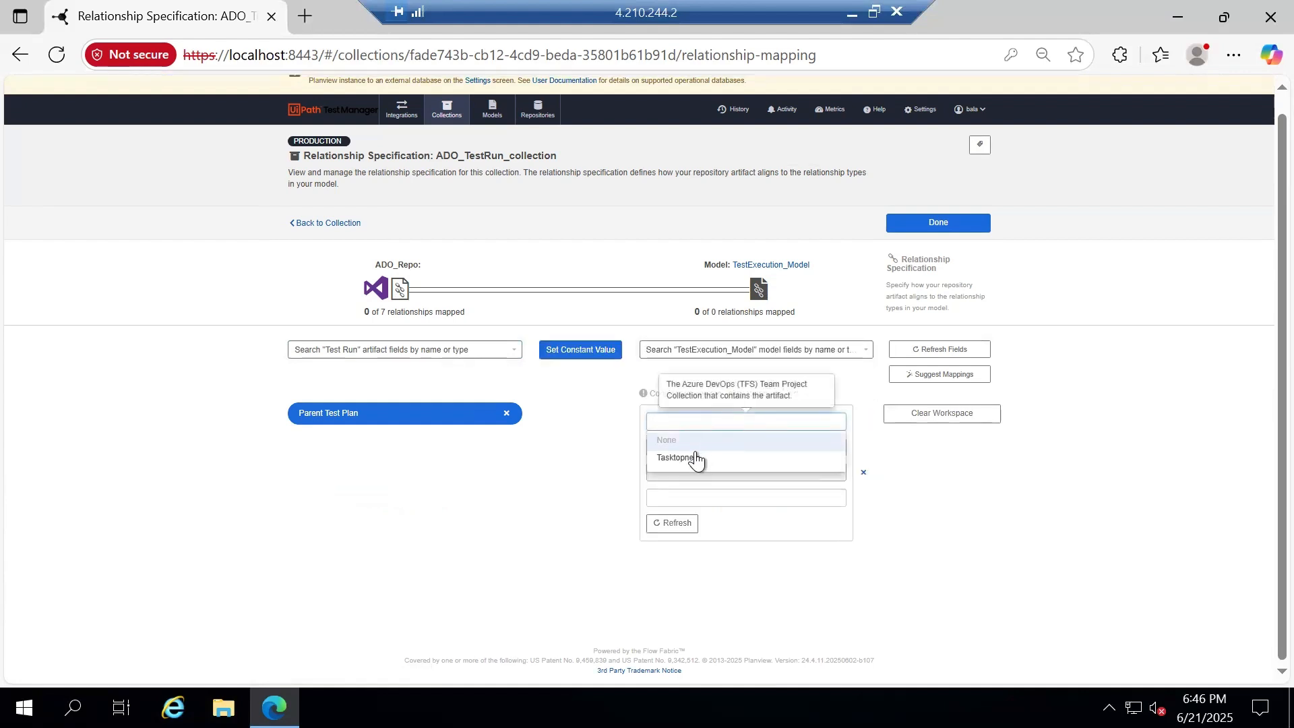
pyautogui.click(696, 458)
pyautogui.click(725, 448)
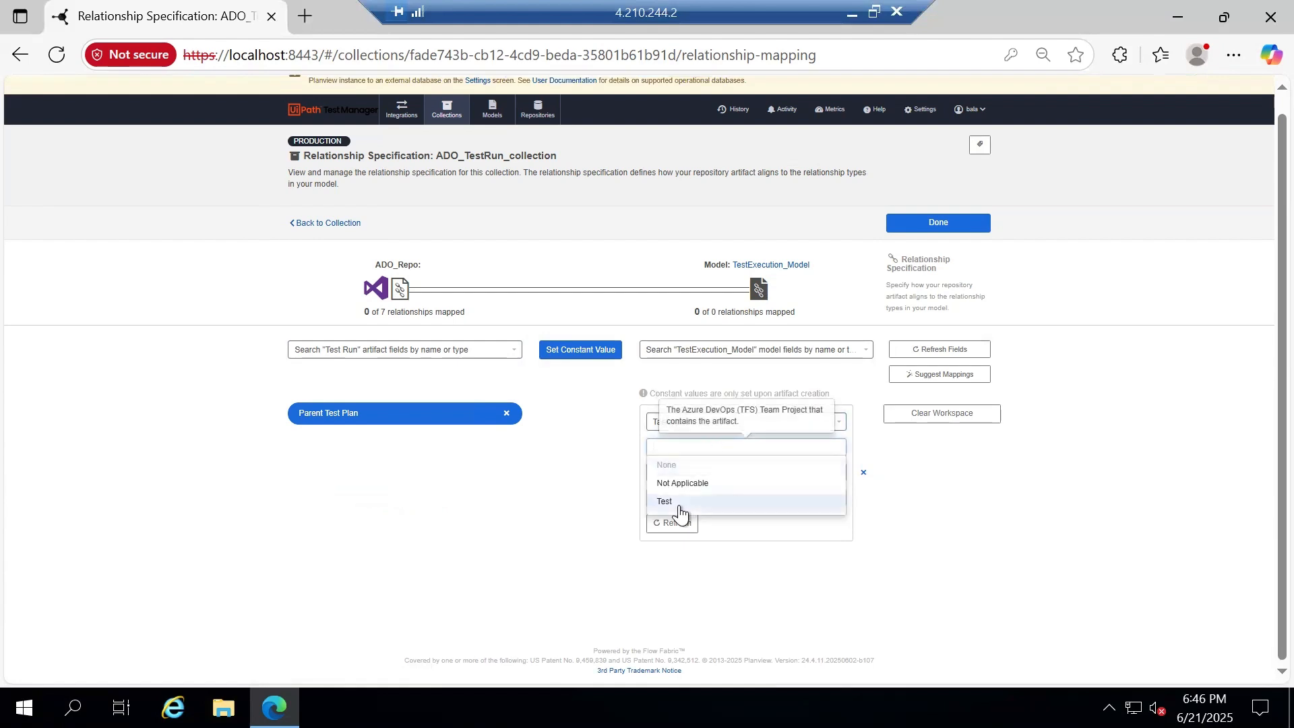
pyautogui.click(678, 505)
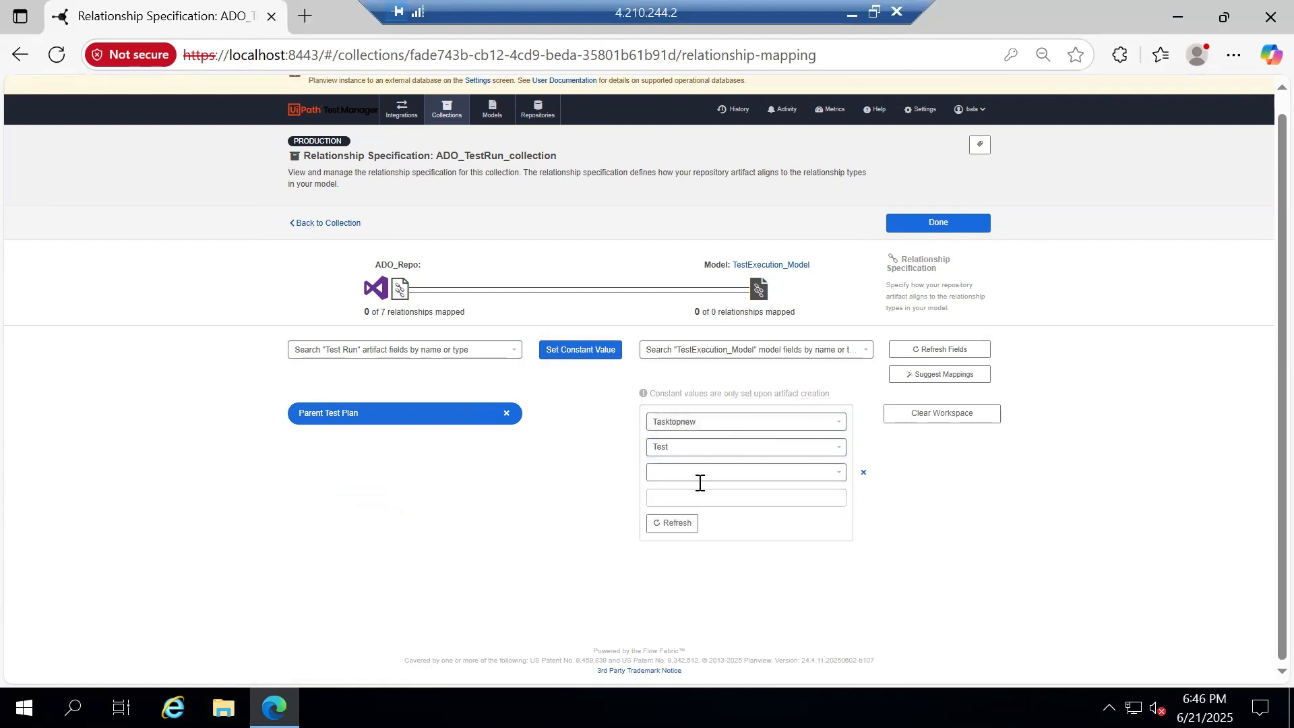
pyautogui.click(705, 472)
pyautogui.scroll(-5, 712, 504)
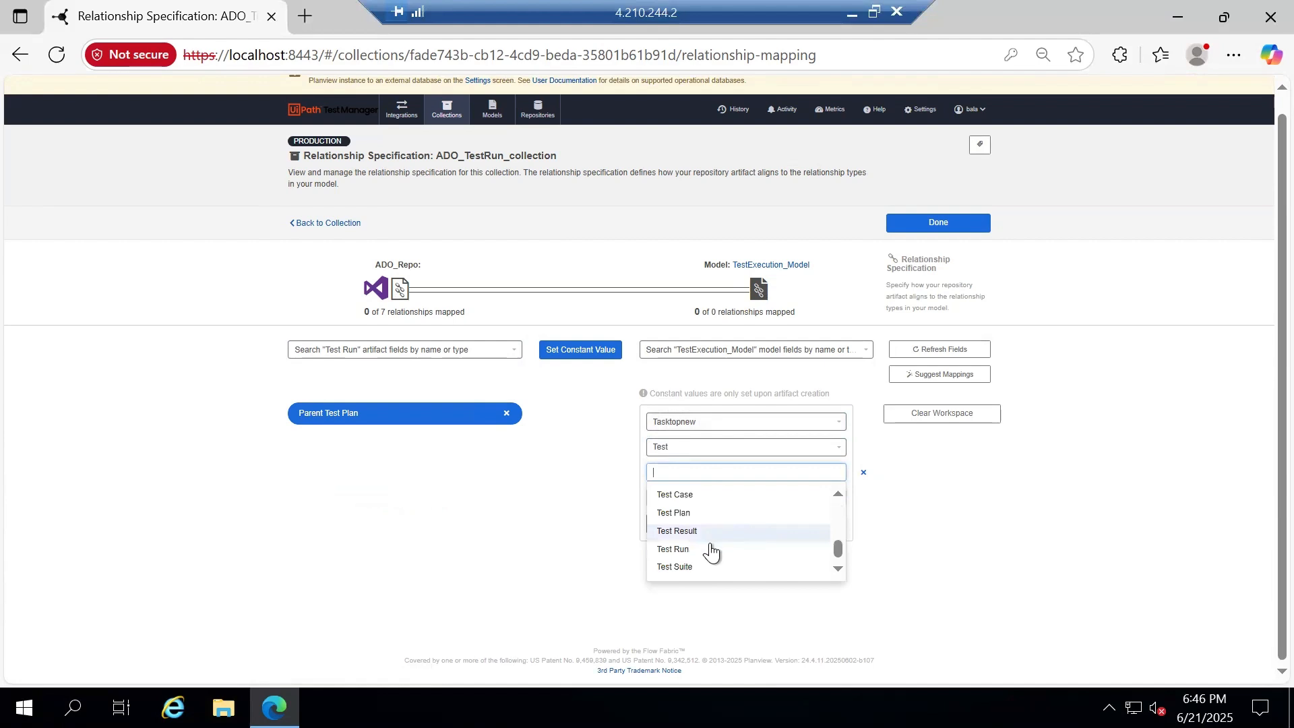
pyautogui.click(703, 513)
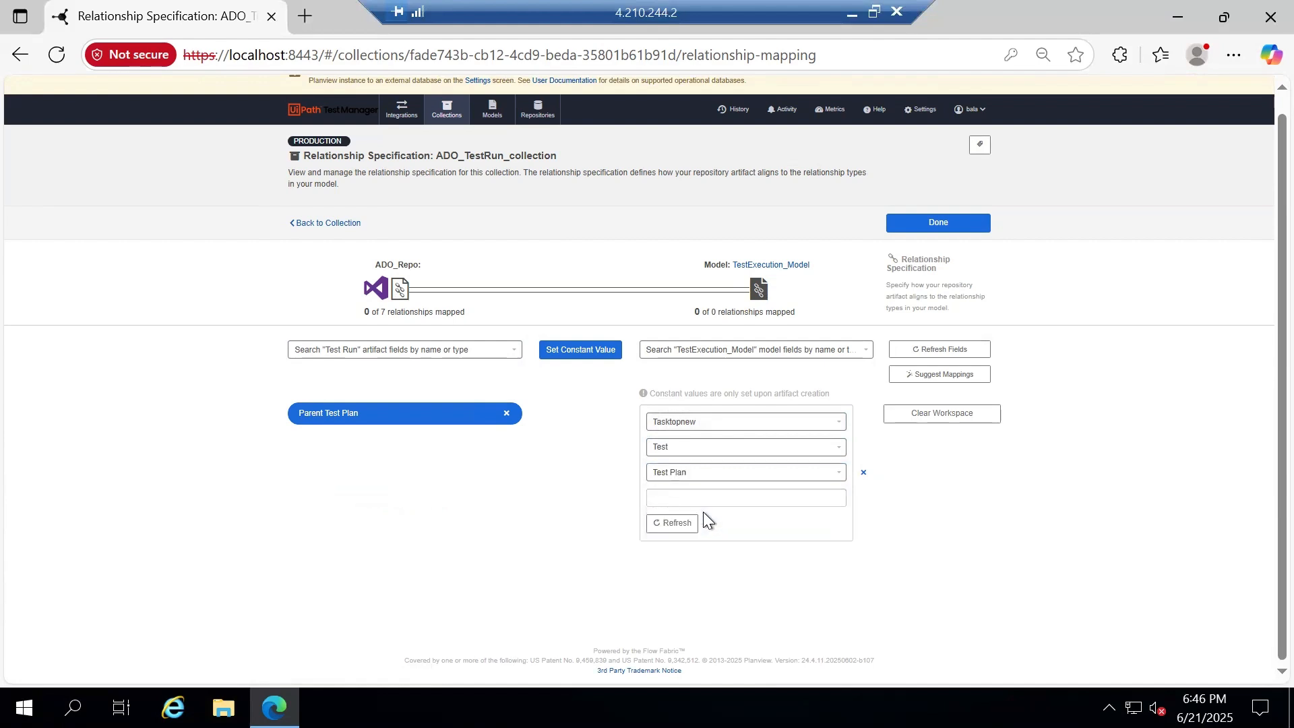
# Switch to Azure DevOps and look up the Test Plan ID of Plan B in the list of all test plans.
pyautogui.click(719, 497)
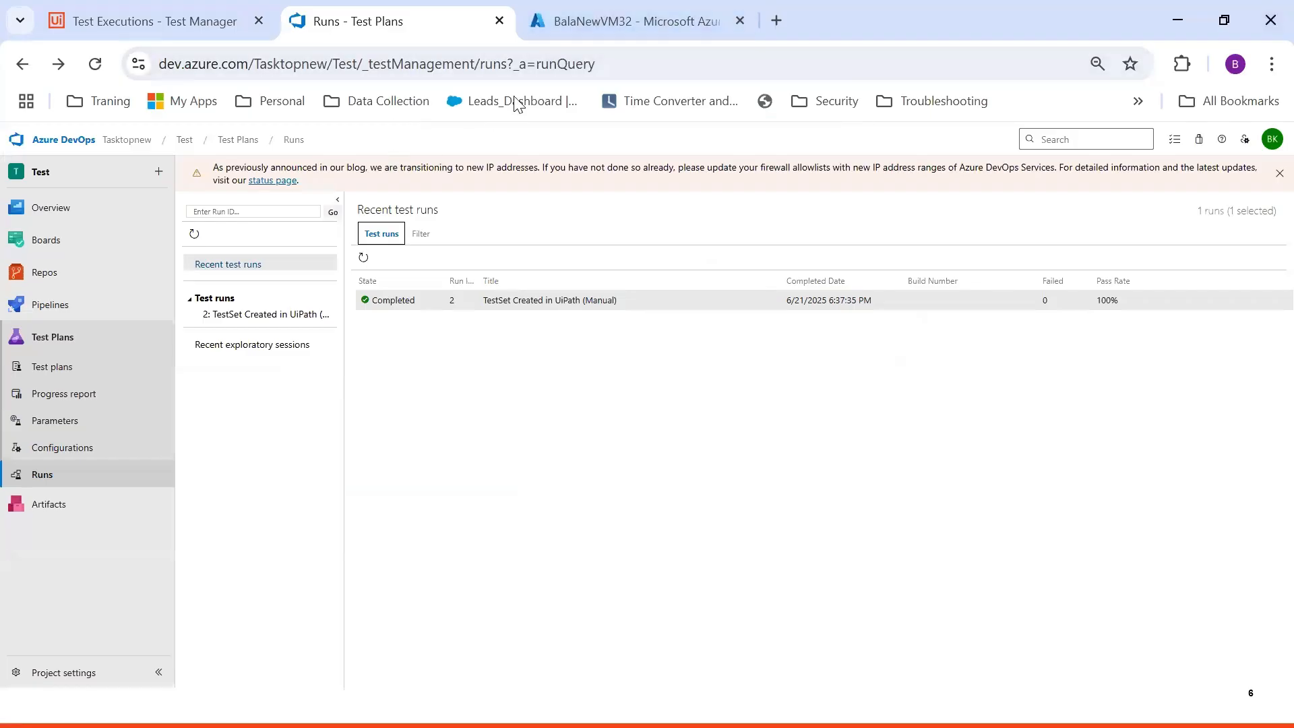
pyautogui.click(51, 367)
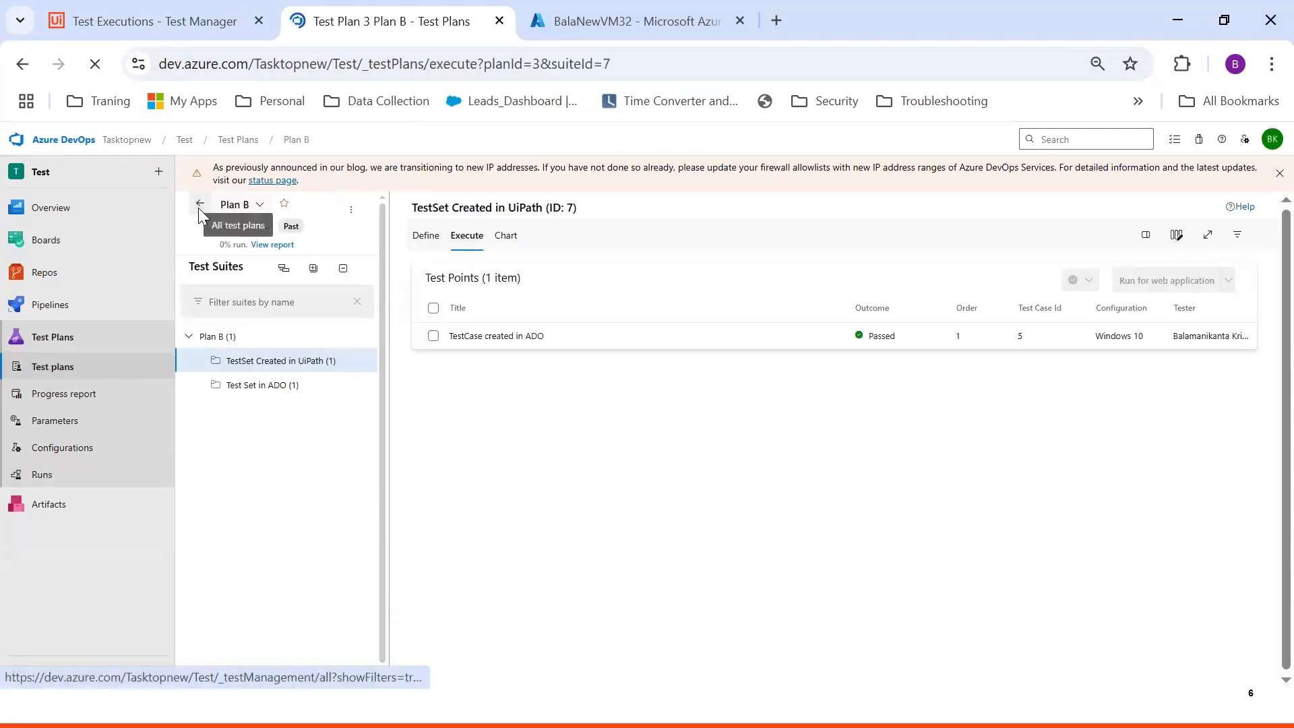
pyautogui.click(199, 209)
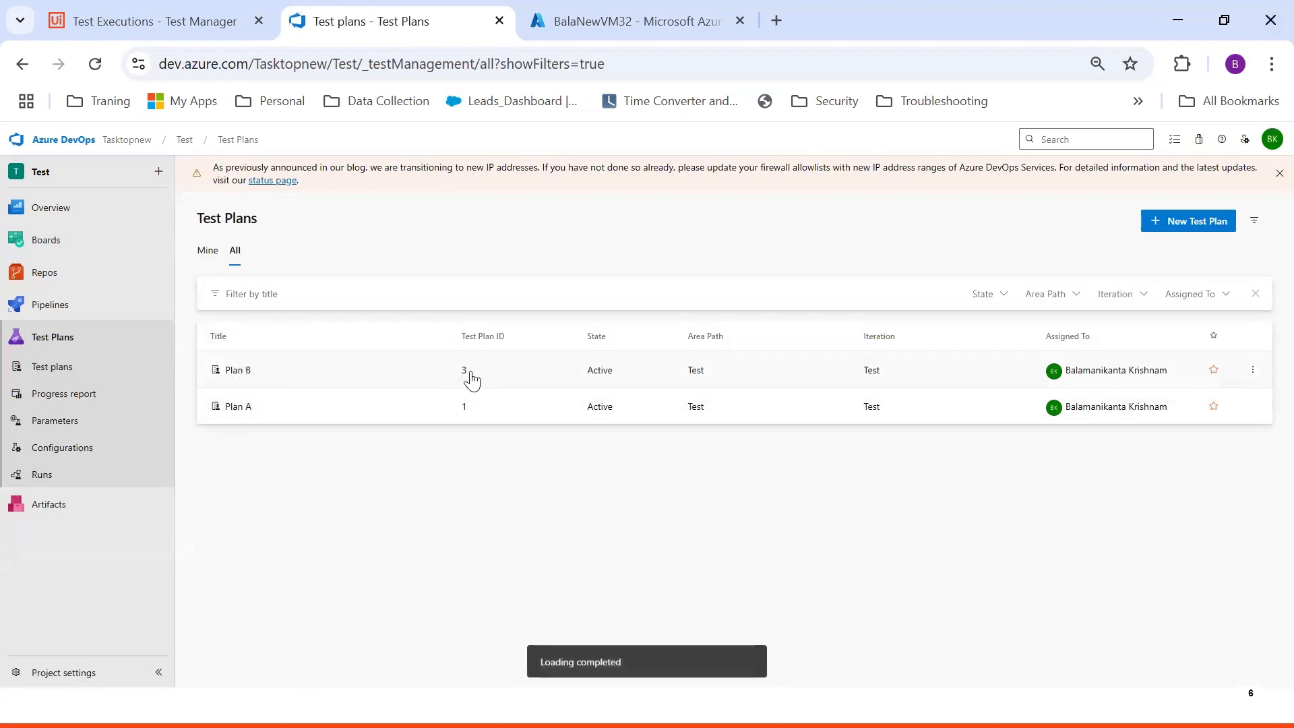
pyautogui.click(305, 377)
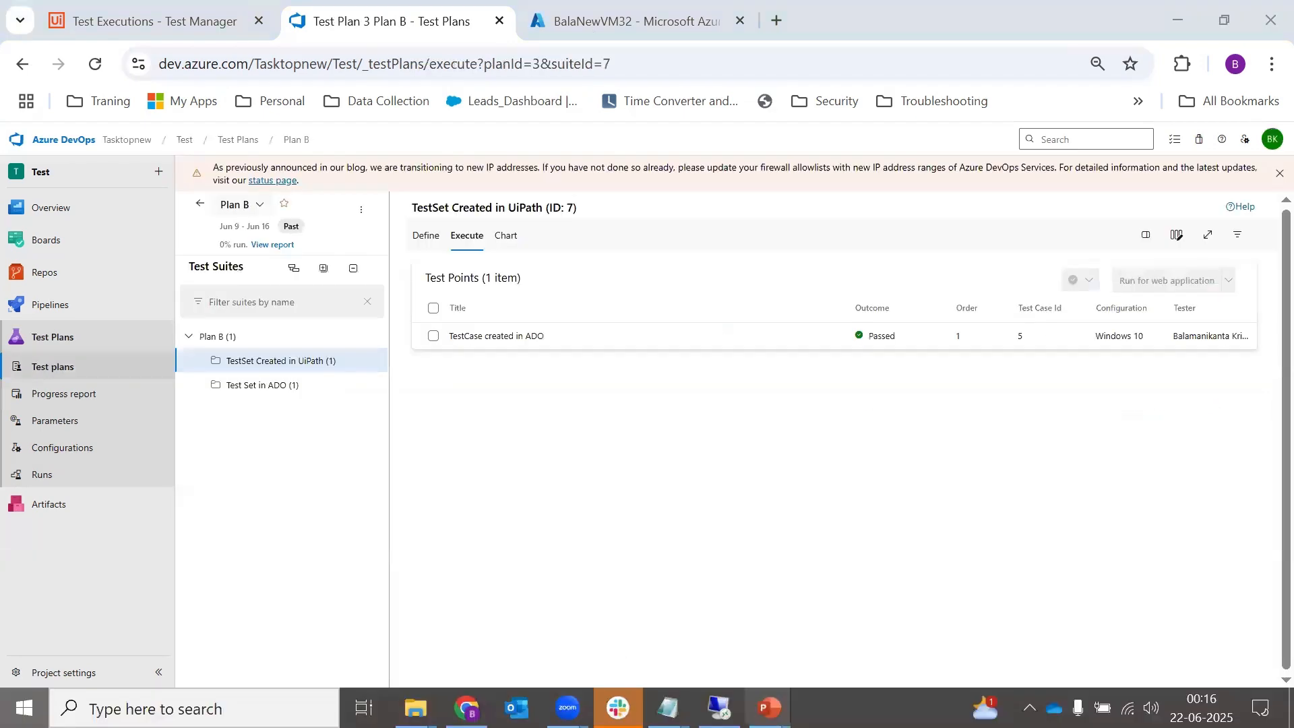
# Back in Planview Hub, enter work item ID 3, set the constant value for Parent Test Plan and save the relationship specification.
pyautogui.press('super')
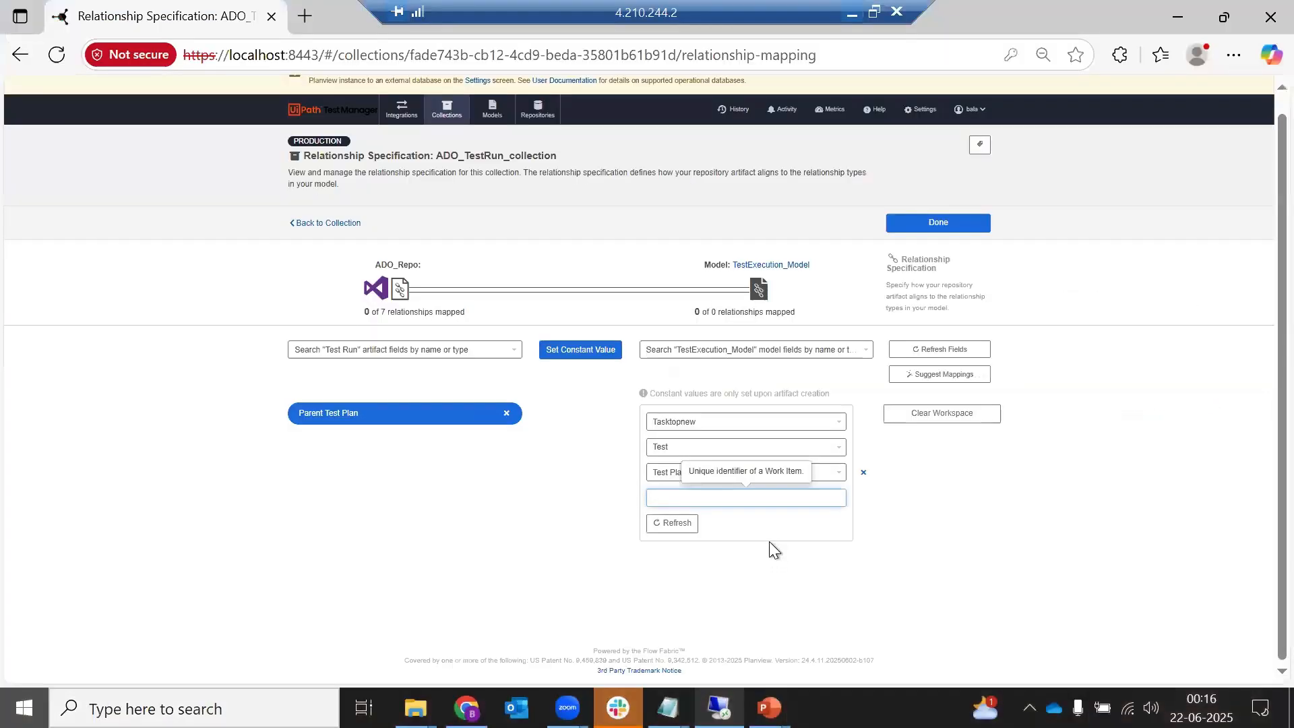
pyautogui.write('3')
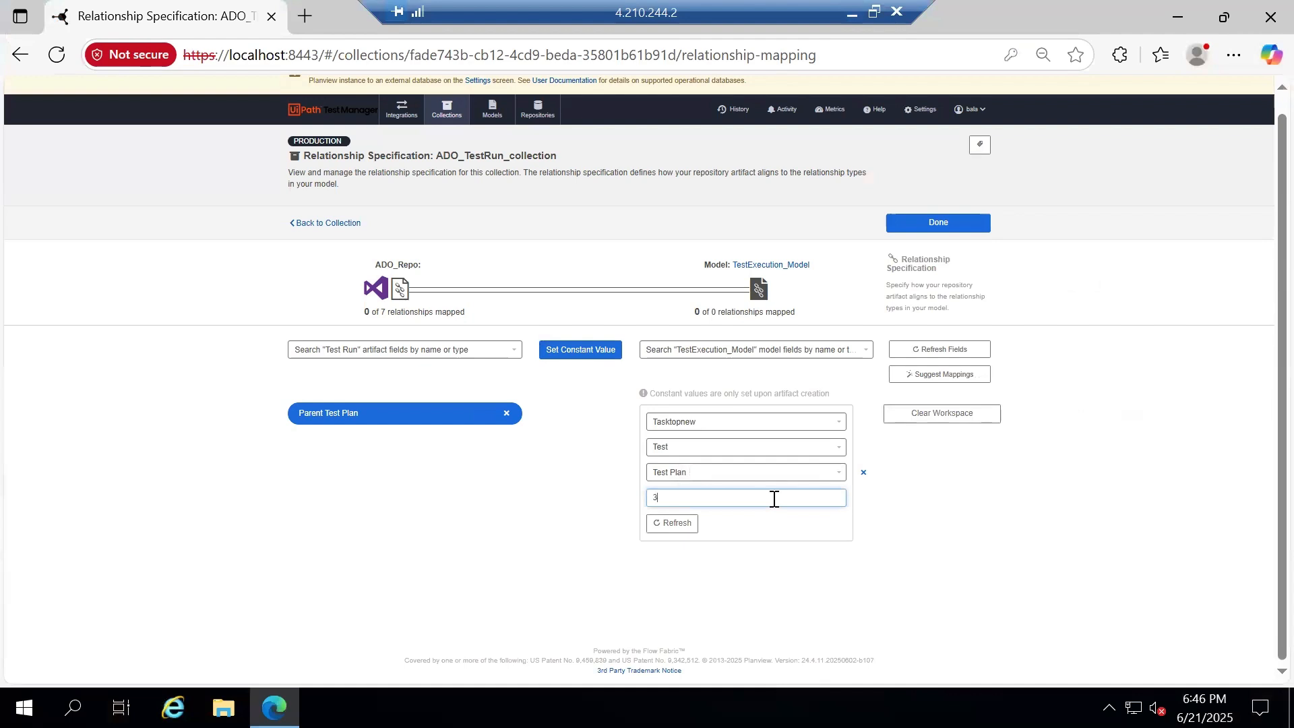
pyautogui.click(602, 356)
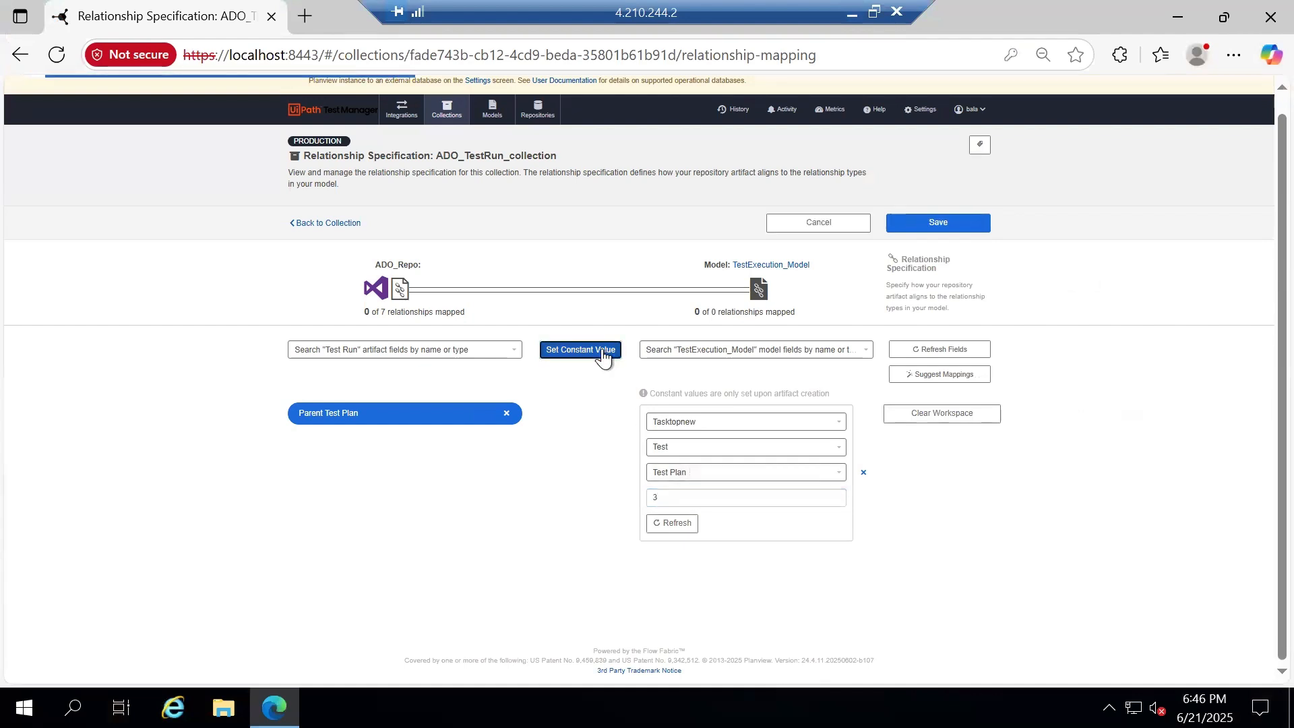
pyautogui.click(966, 228)
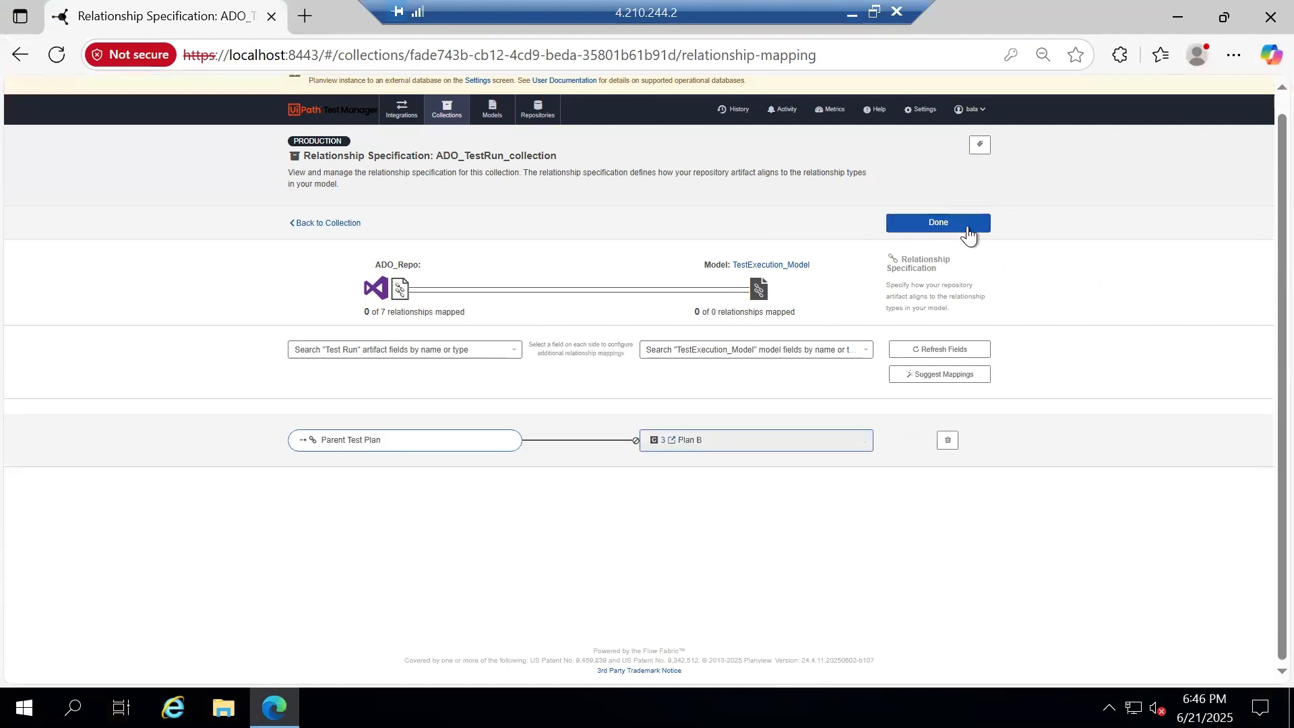
pyautogui.click(967, 227)
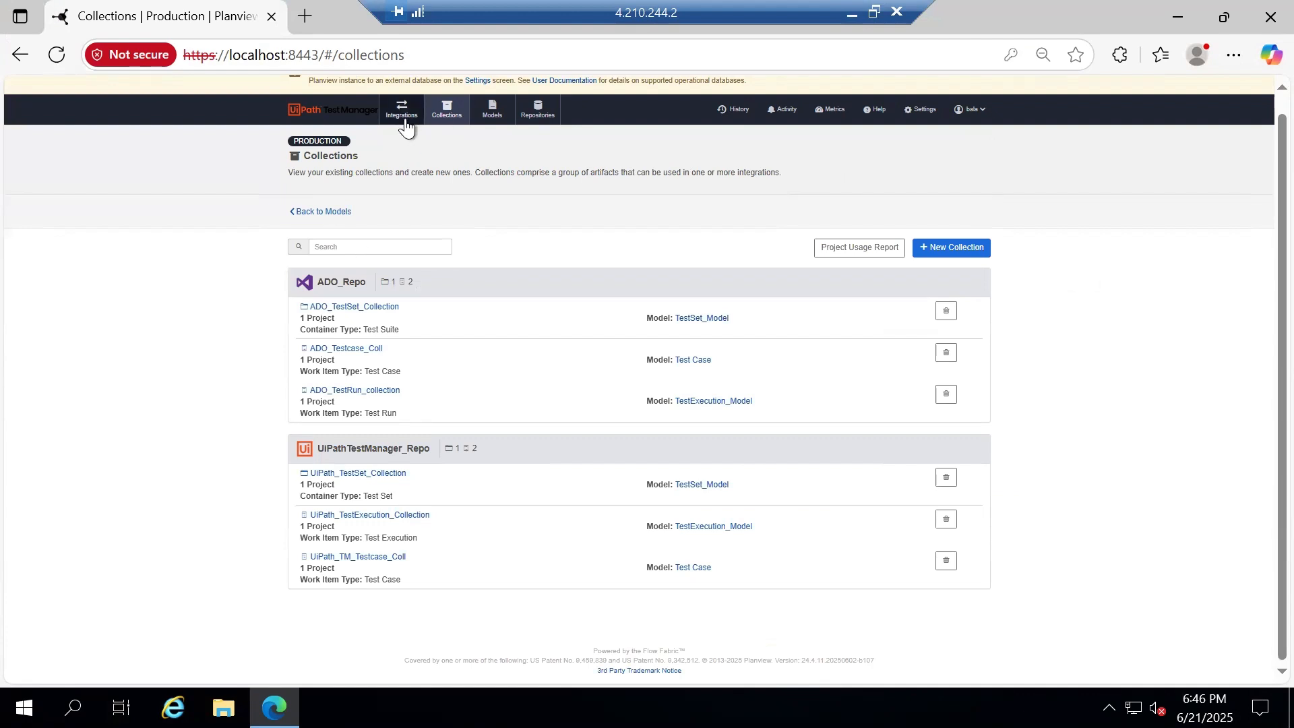
# Start a new Work Item Synchronization integration and name it TestExecution_Integration.
pyautogui.click(403, 120)
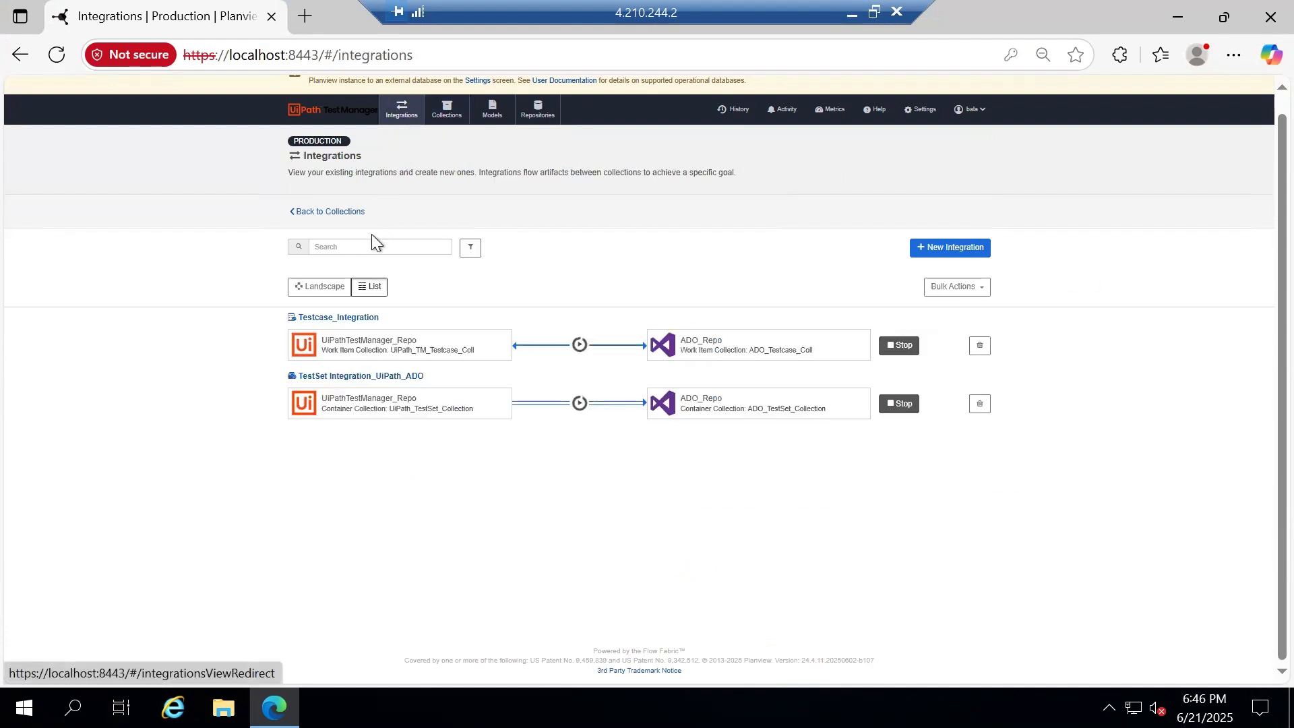
pyautogui.click(946, 249)
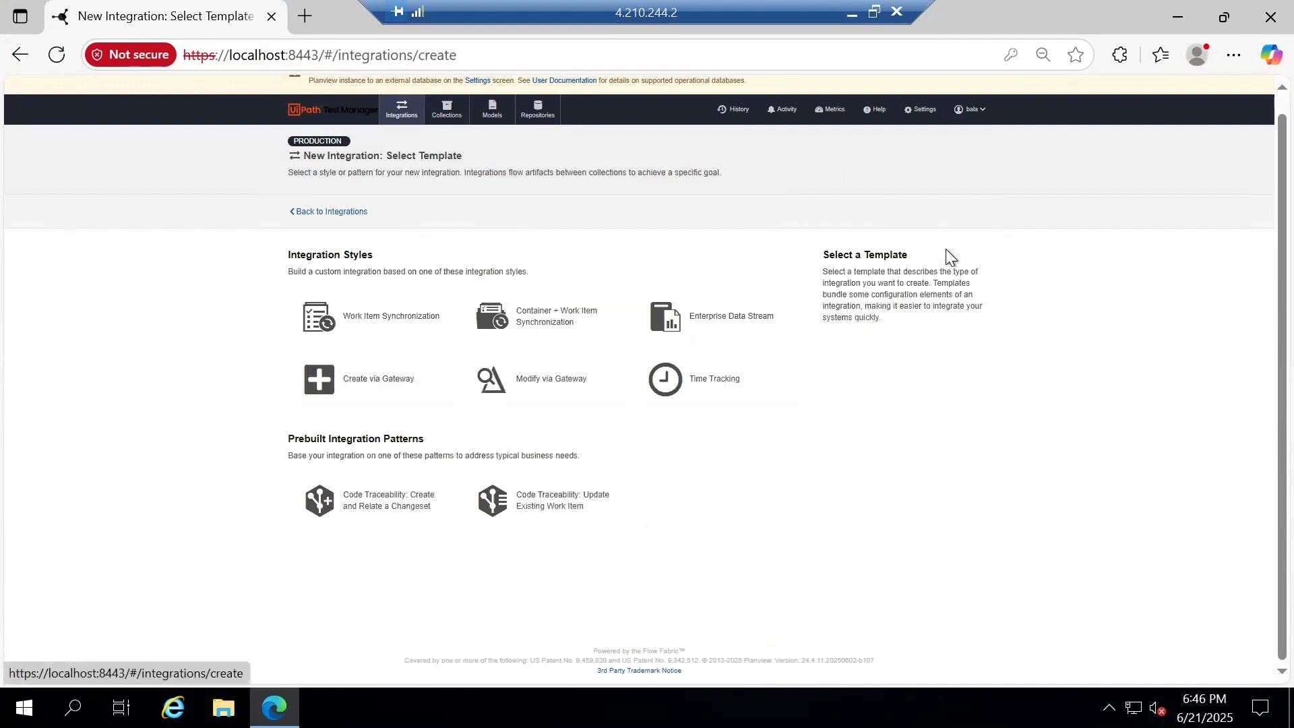
pyautogui.click(382, 329)
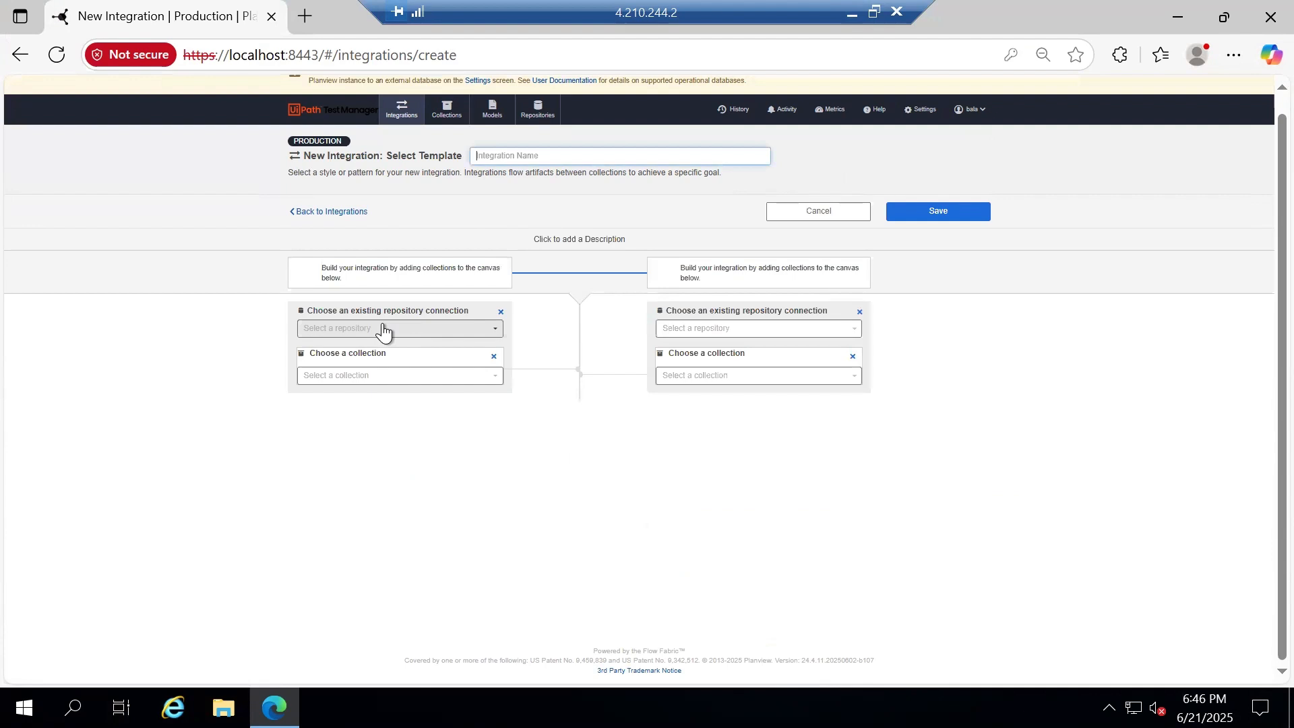
pyautogui.click(529, 156)
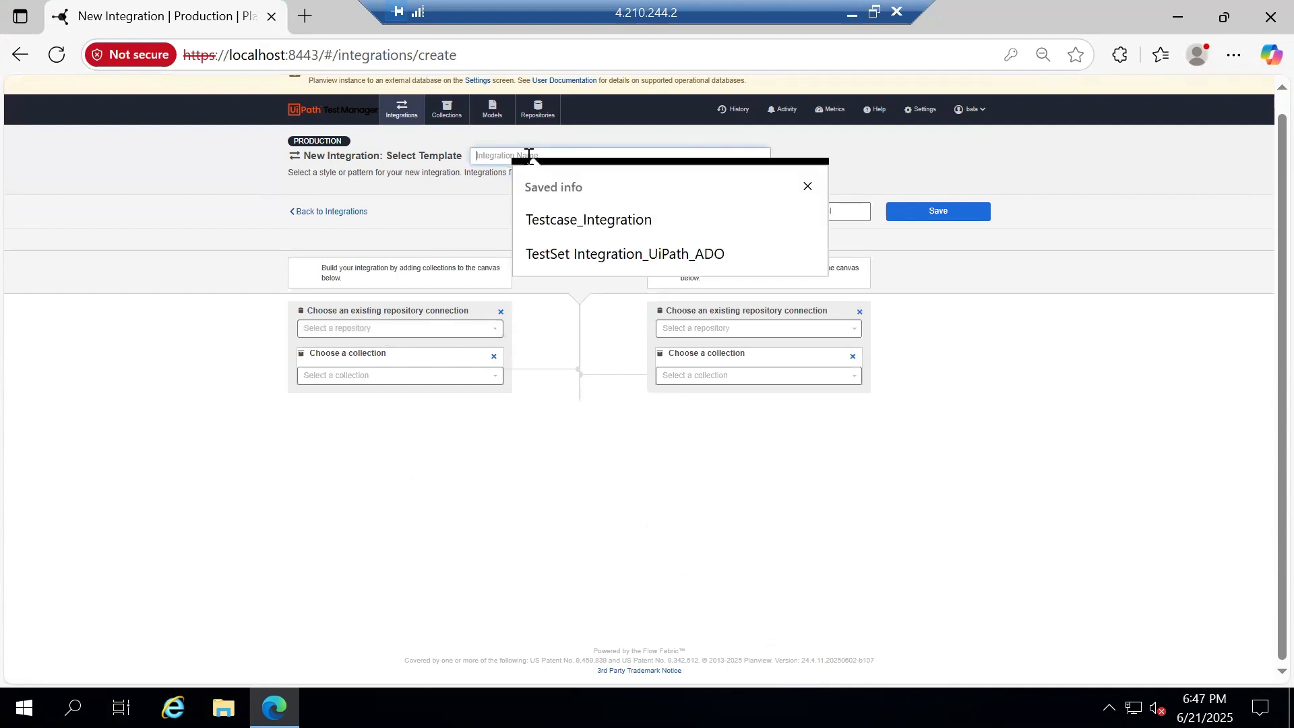
pyautogui.write('TestExecution')
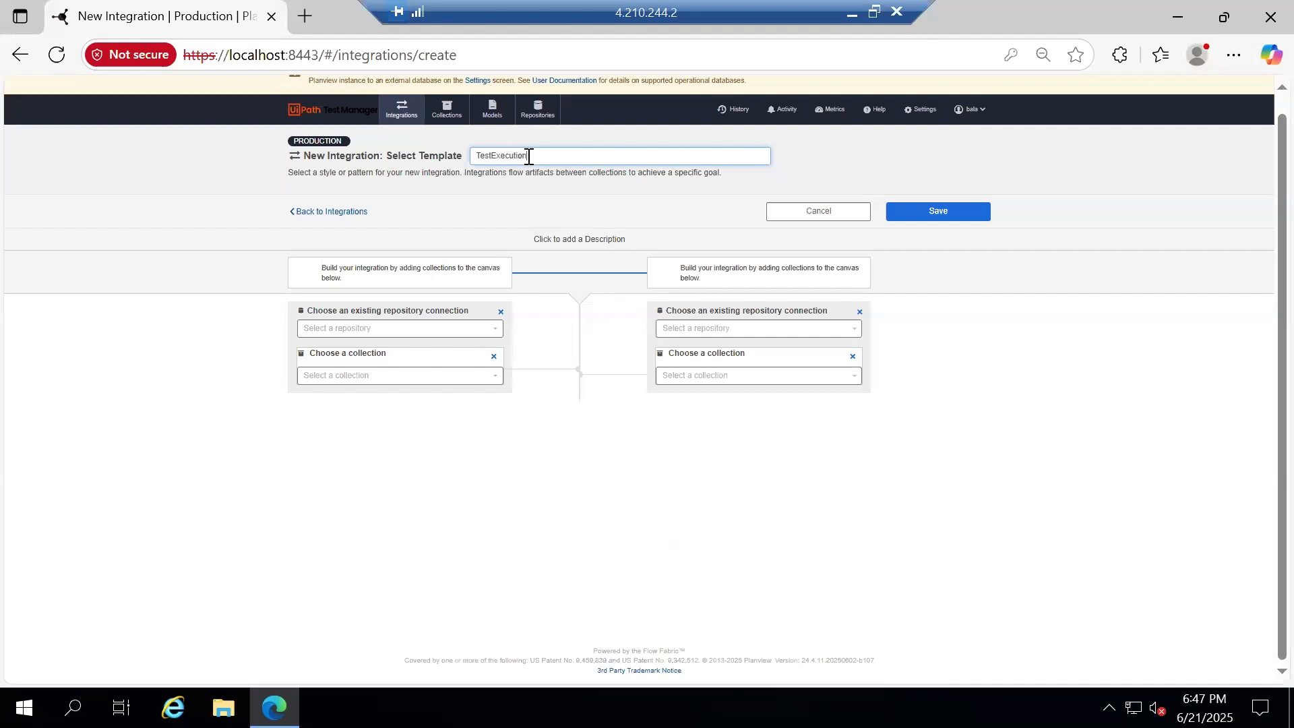
pyautogui.write(' Integration')
# Add the UiPathTestManager_Repo repository with UiPath_TestExecution_Collection as the first side of the integration.
pyautogui.click(453, 330)
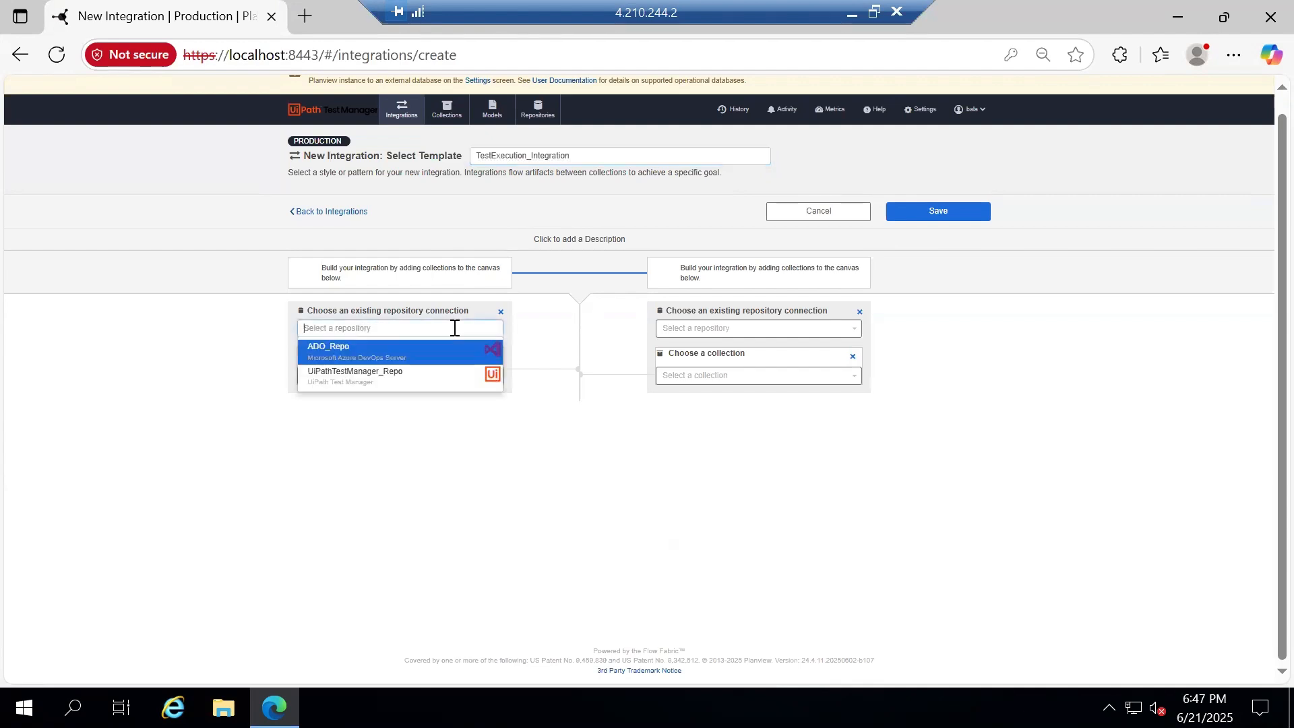
pyautogui.click(407, 377)
pyautogui.click(393, 365)
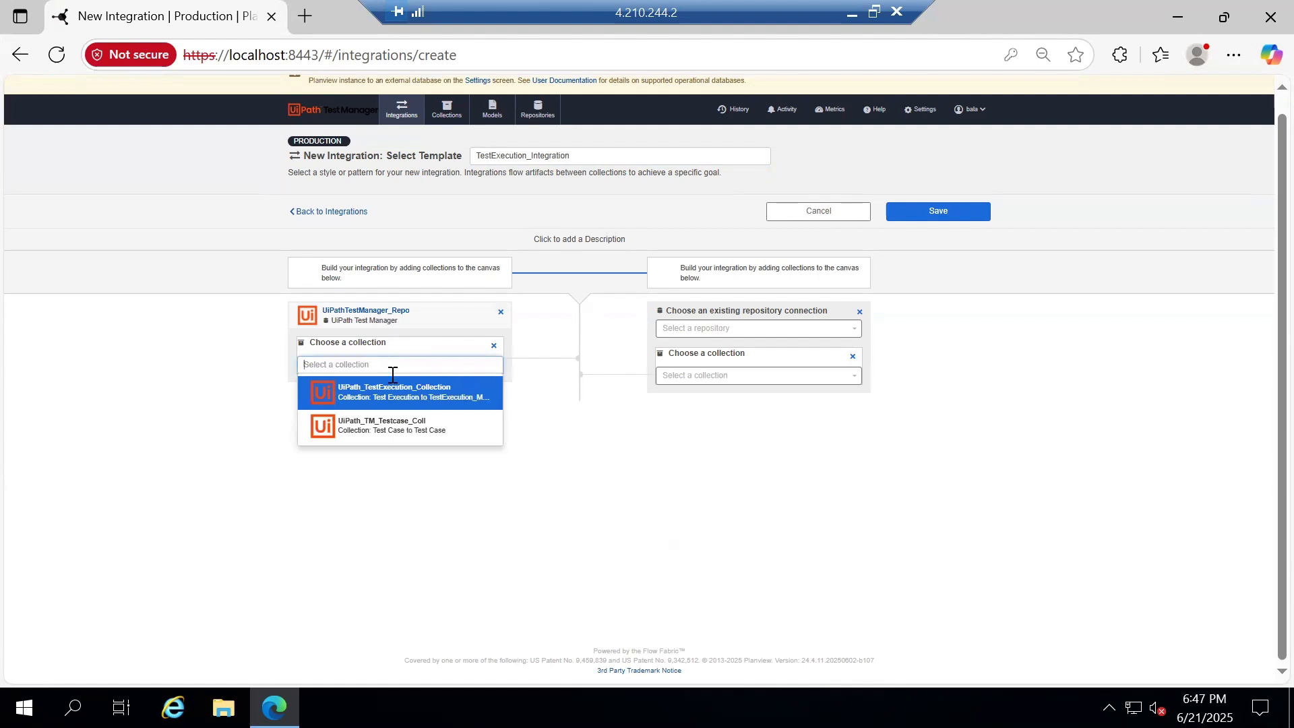
pyautogui.click(414, 397)
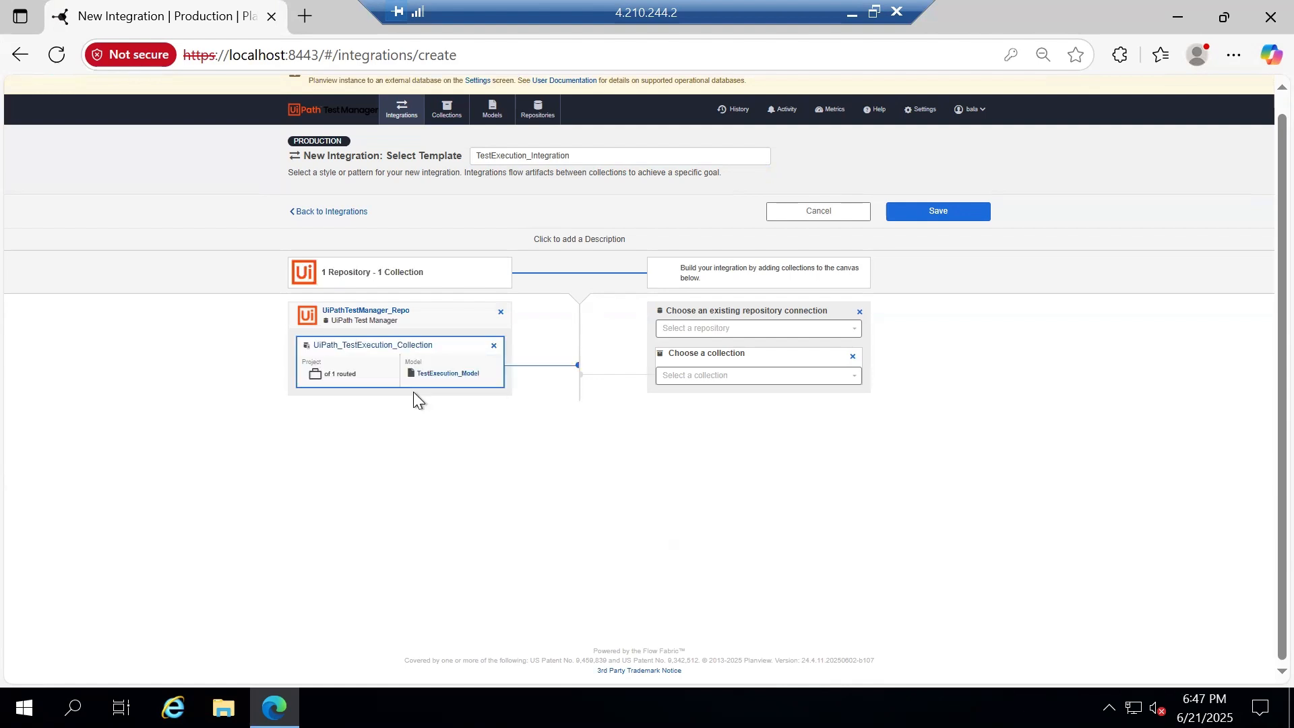
# Add ADO_Repo with ADO_TestRun_collection as the second side of the integration and save it.
pyautogui.click(712, 328)
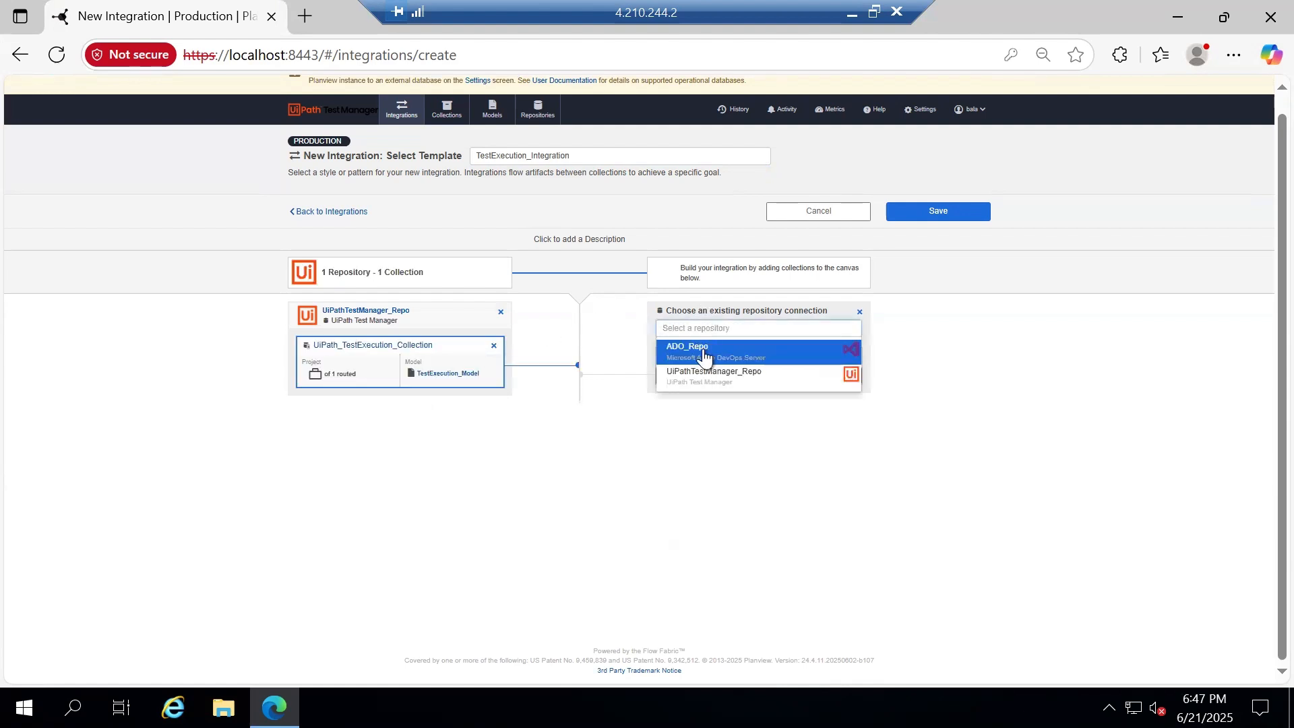
pyautogui.click(704, 355)
pyautogui.click(733, 368)
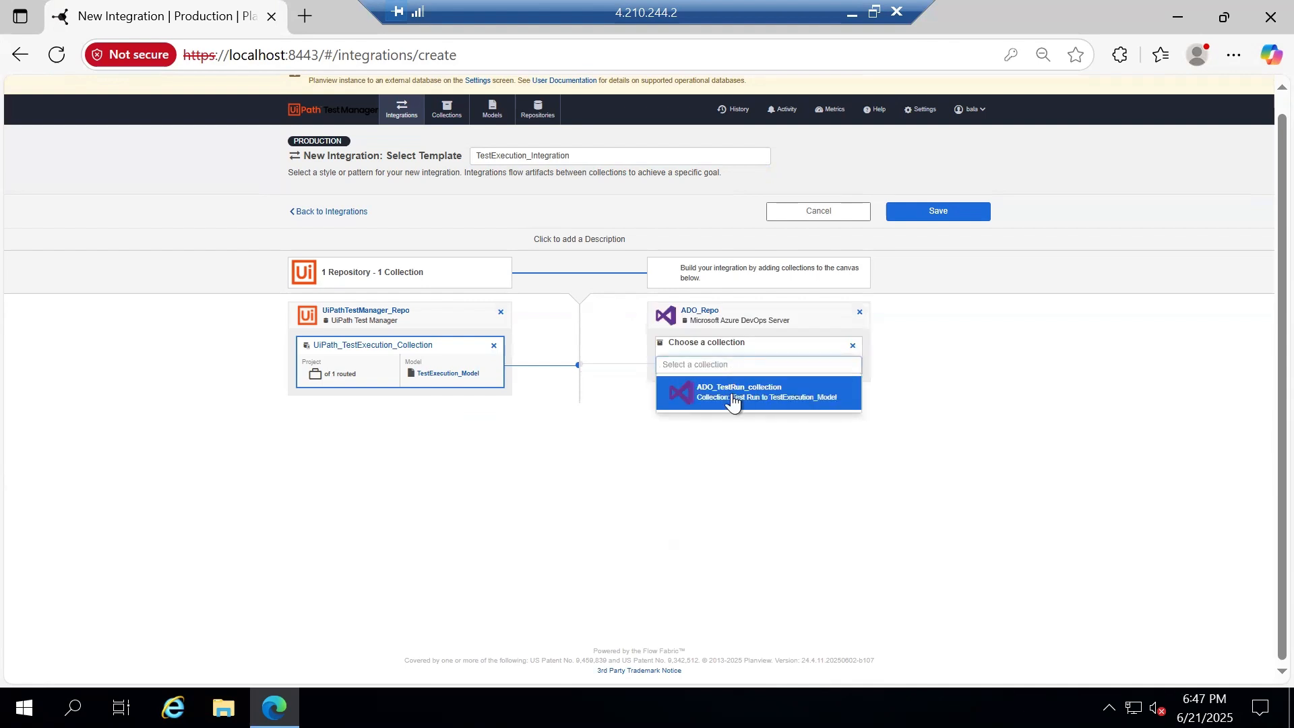
pyautogui.click(733, 402)
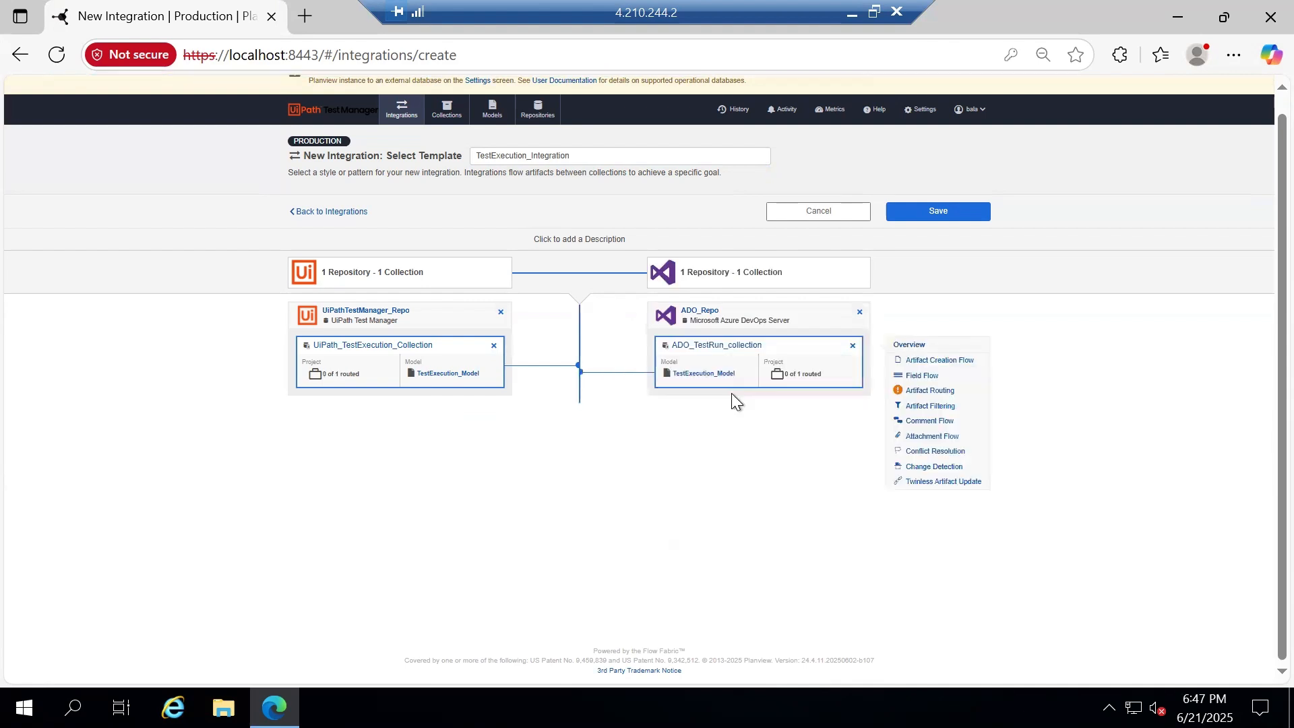
pyautogui.click(938, 211)
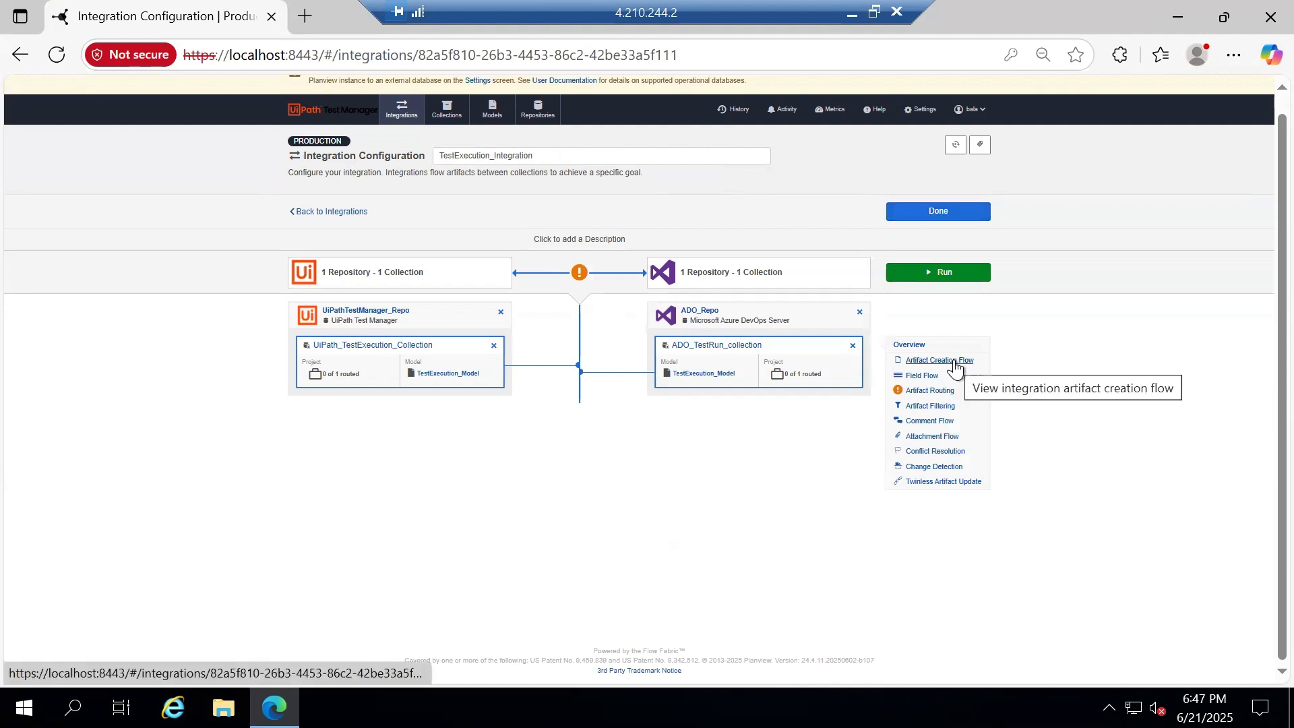
# Set artifact creation to one-way from UiPath_TestExecution_Collection to ADO_TestRun_collection, save it and review the integration's field flow.
pyautogui.click(955, 364)
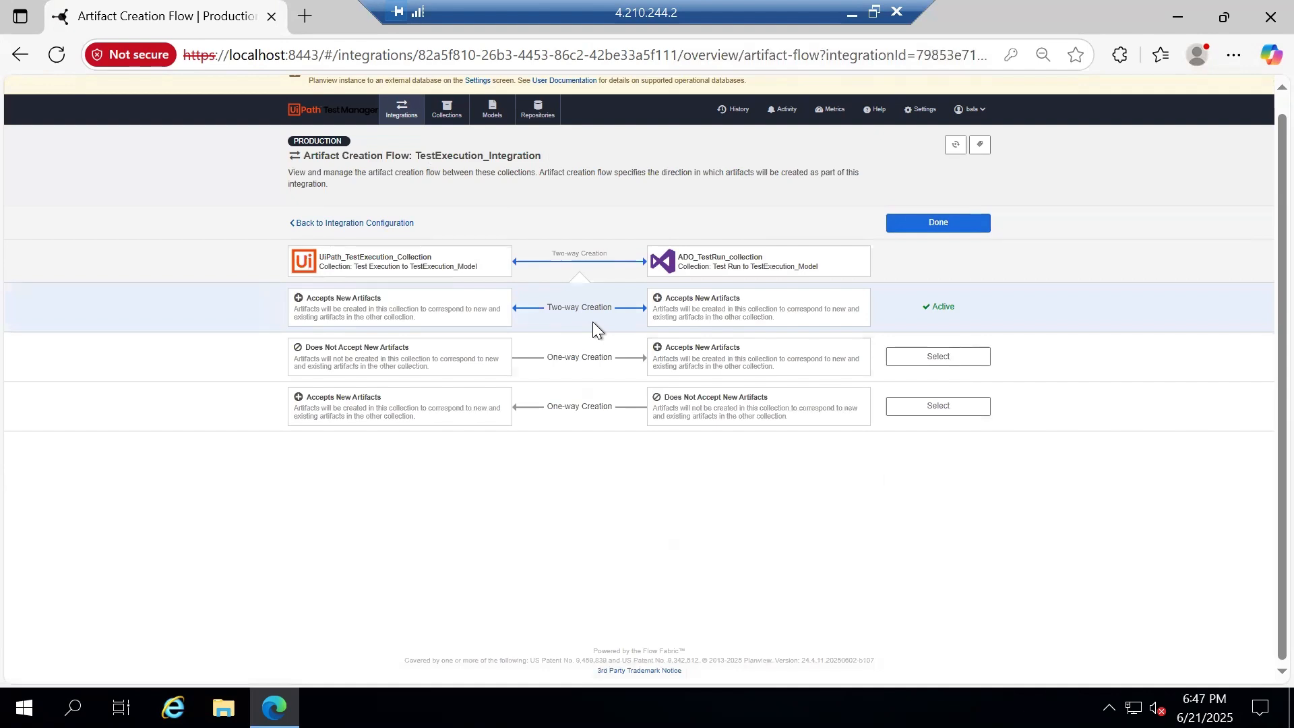
pyautogui.click(968, 357)
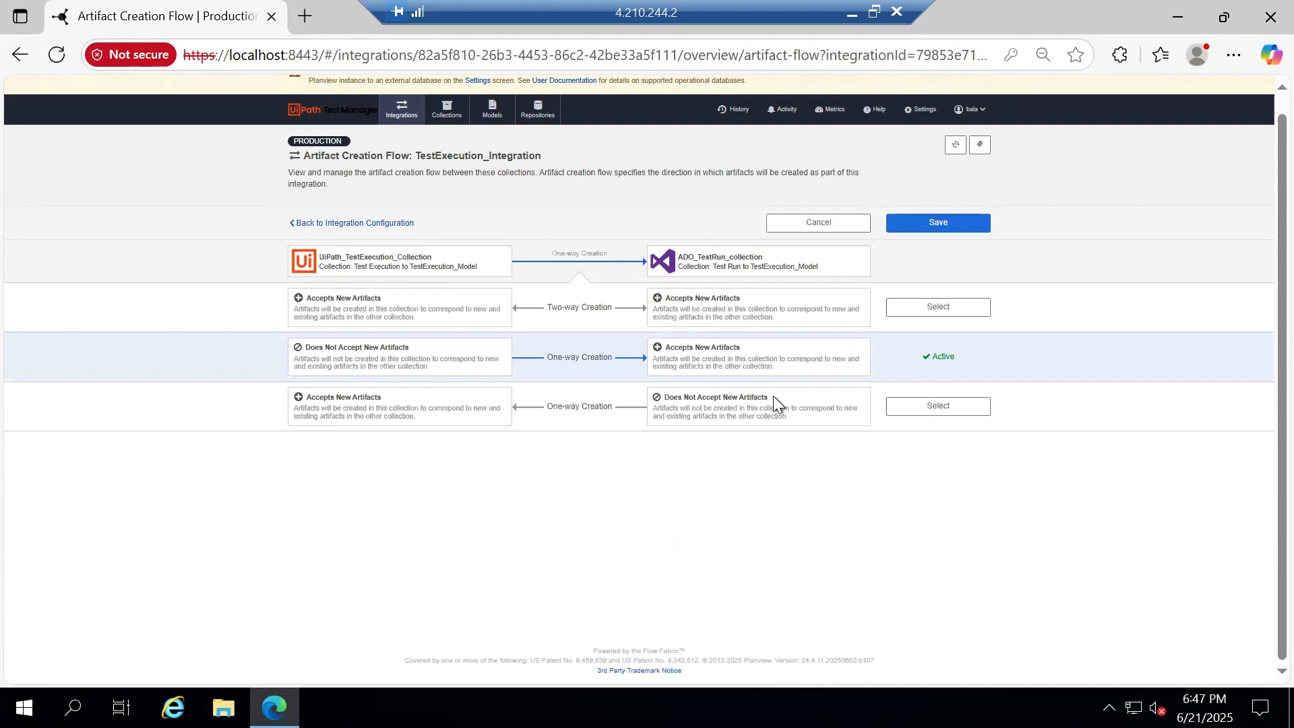
pyautogui.click(956, 225)
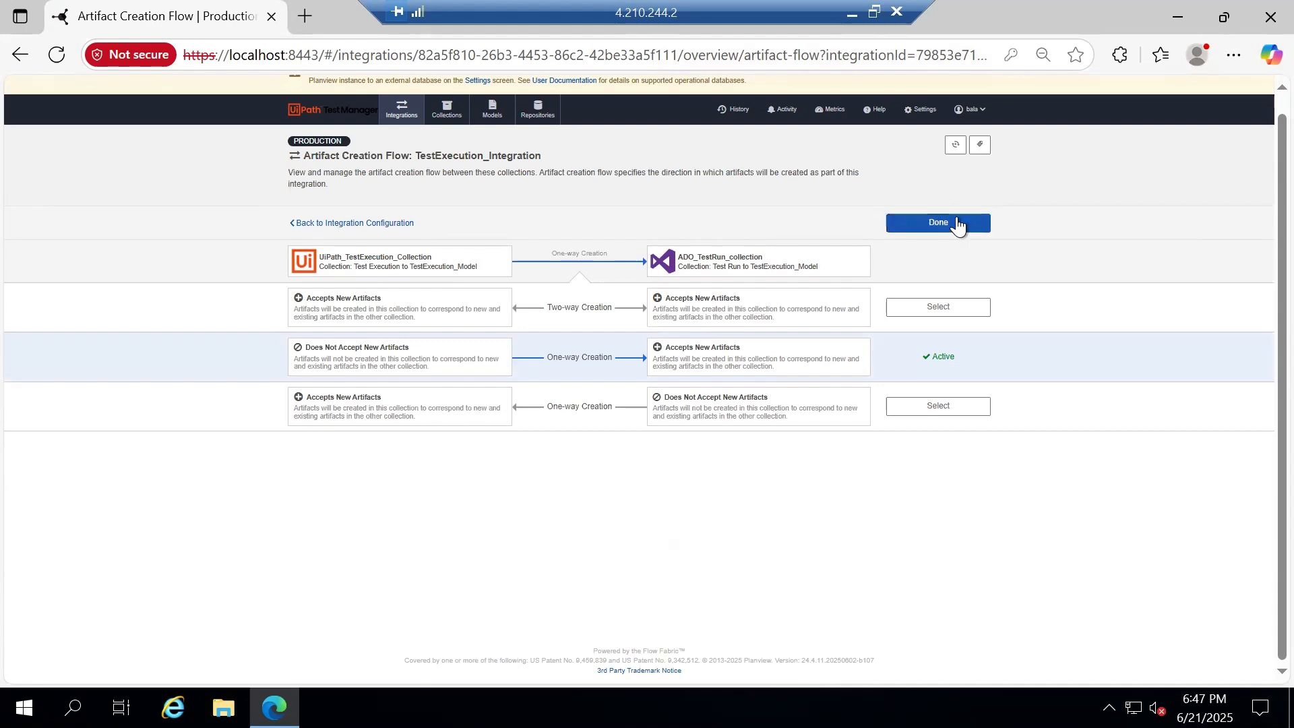
pyautogui.click(956, 224)
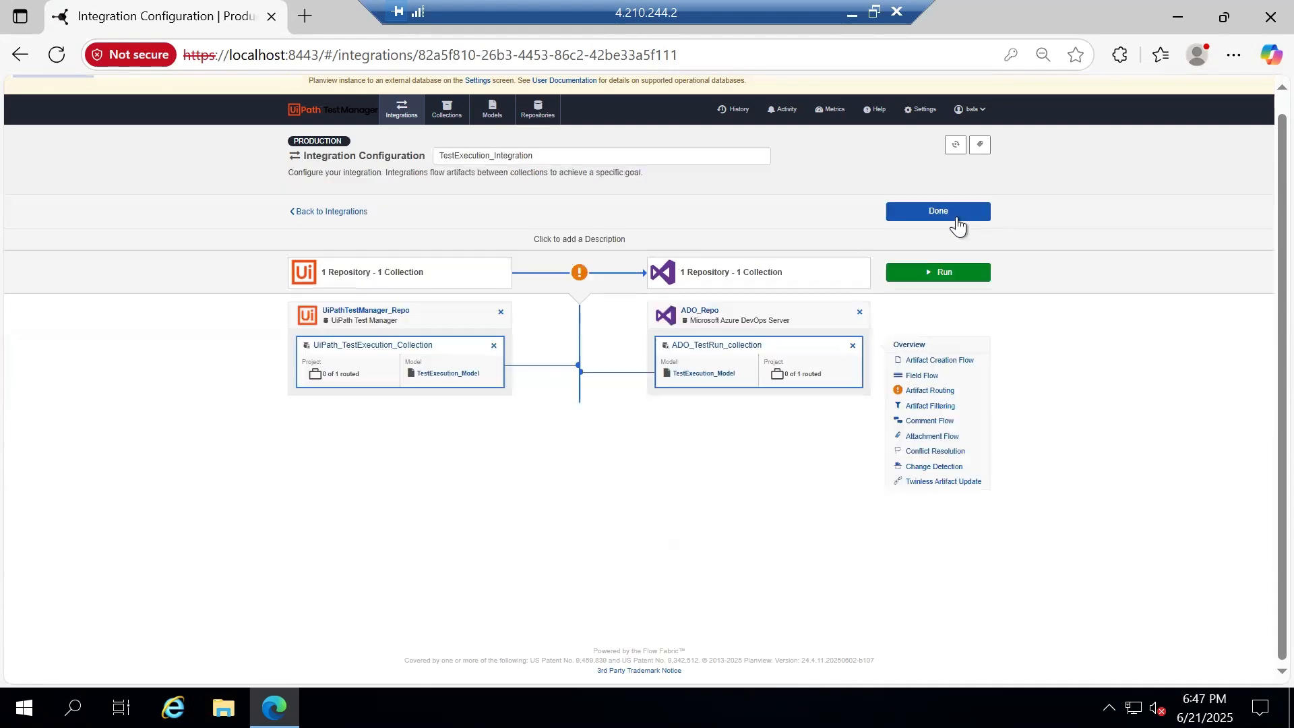
pyautogui.click(927, 382)
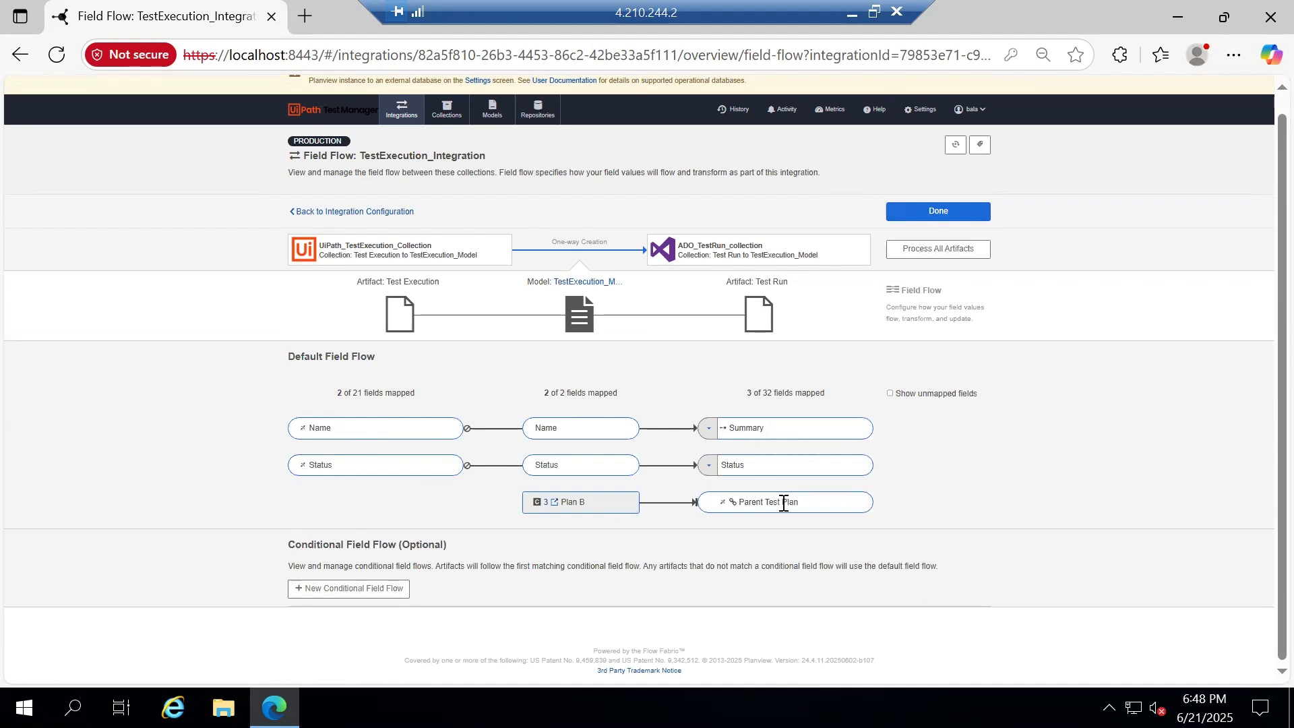
pyautogui.click(951, 214)
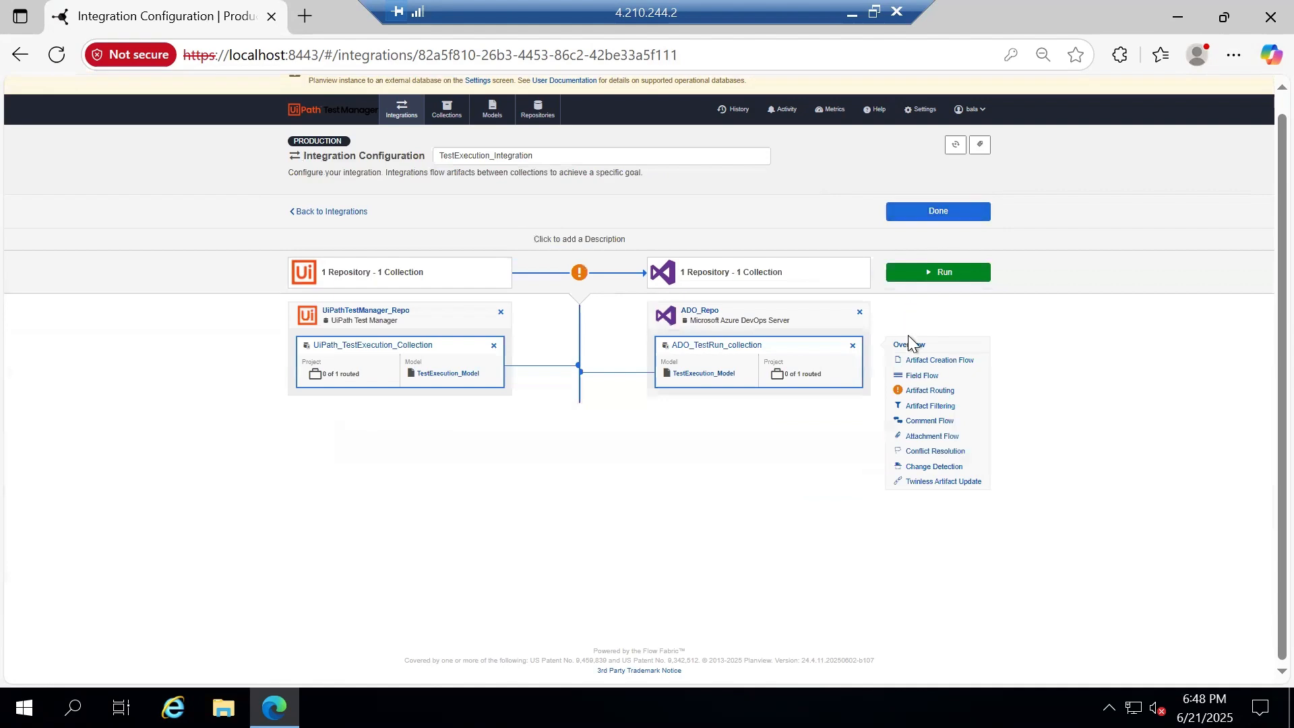
# Route project Tasktop_Training to Tasktopnew - Test, save the artifact routing and run TestExecution_Integration.
pyautogui.click(928, 392)
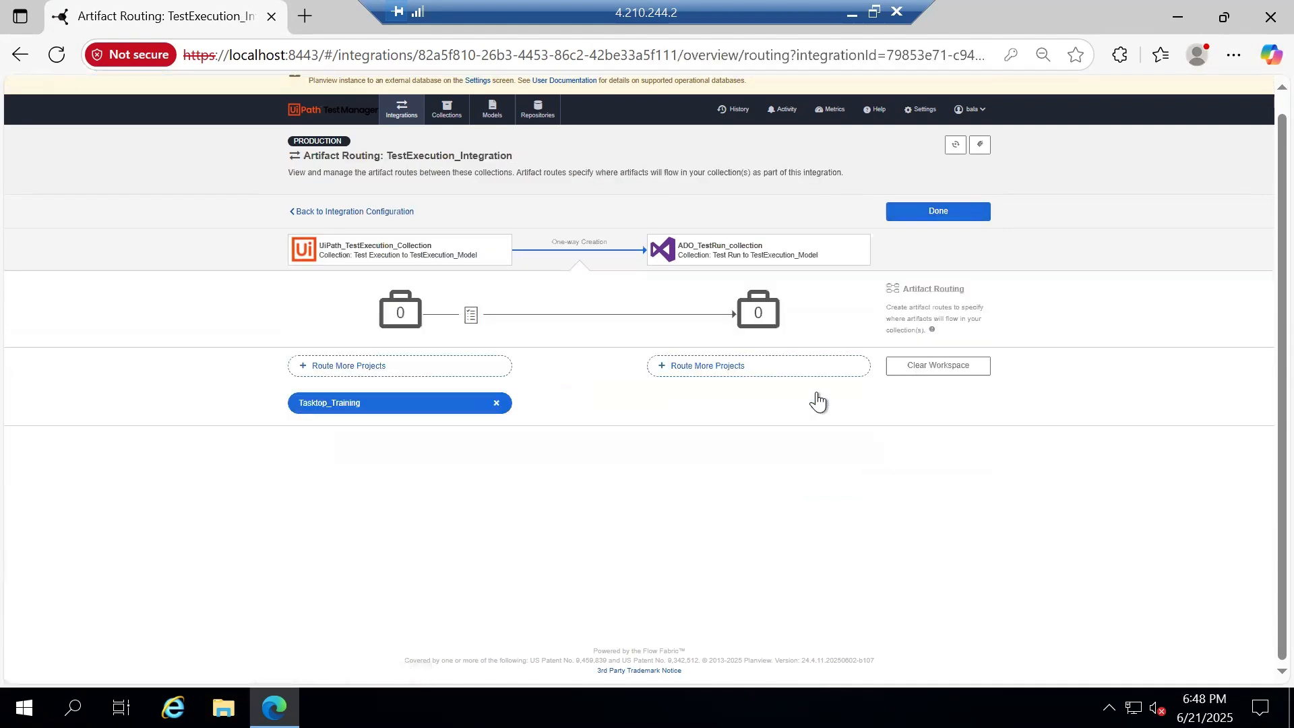
pyautogui.click(712, 365)
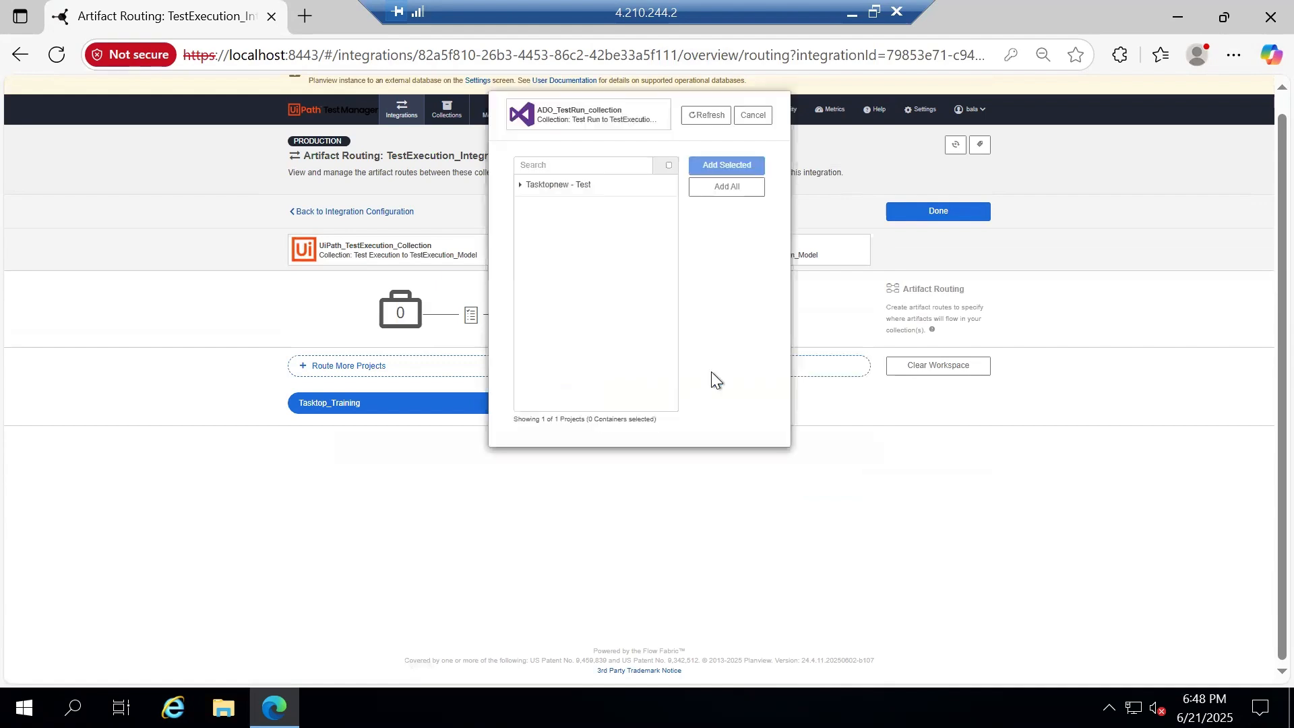
pyautogui.click(610, 186)
pyautogui.click(727, 166)
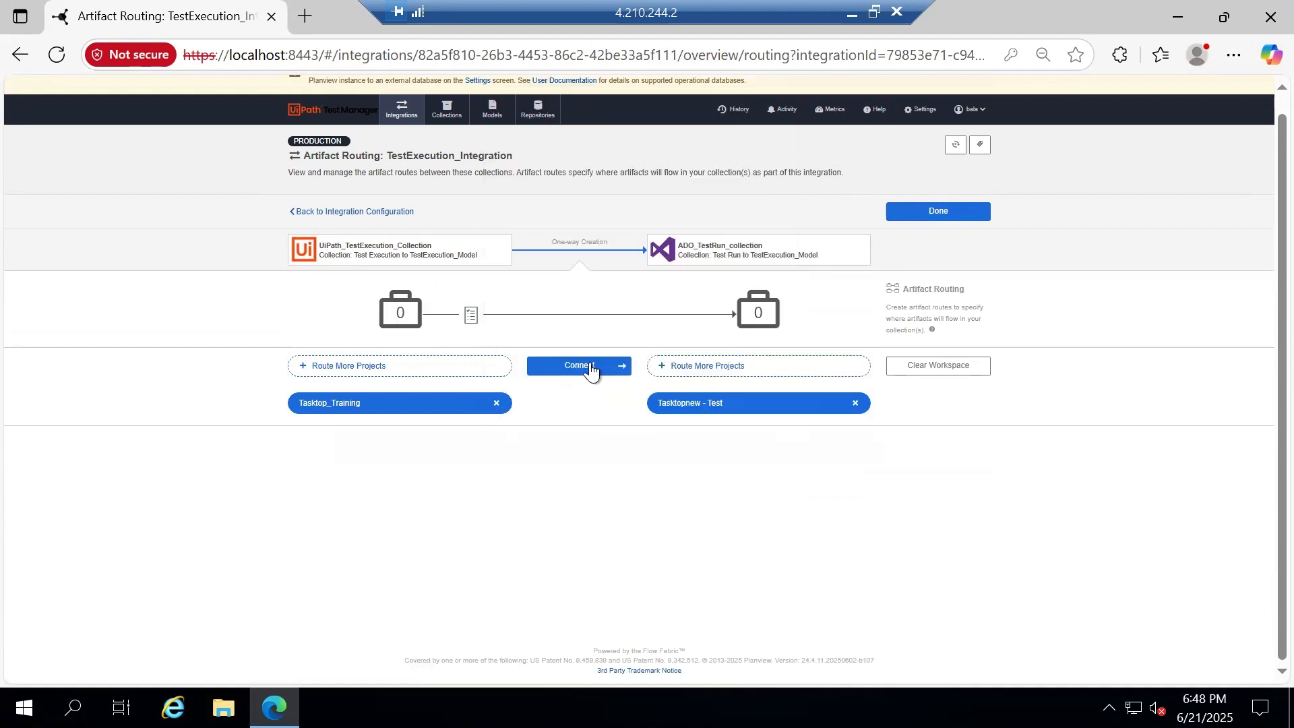
pyautogui.click(580, 366)
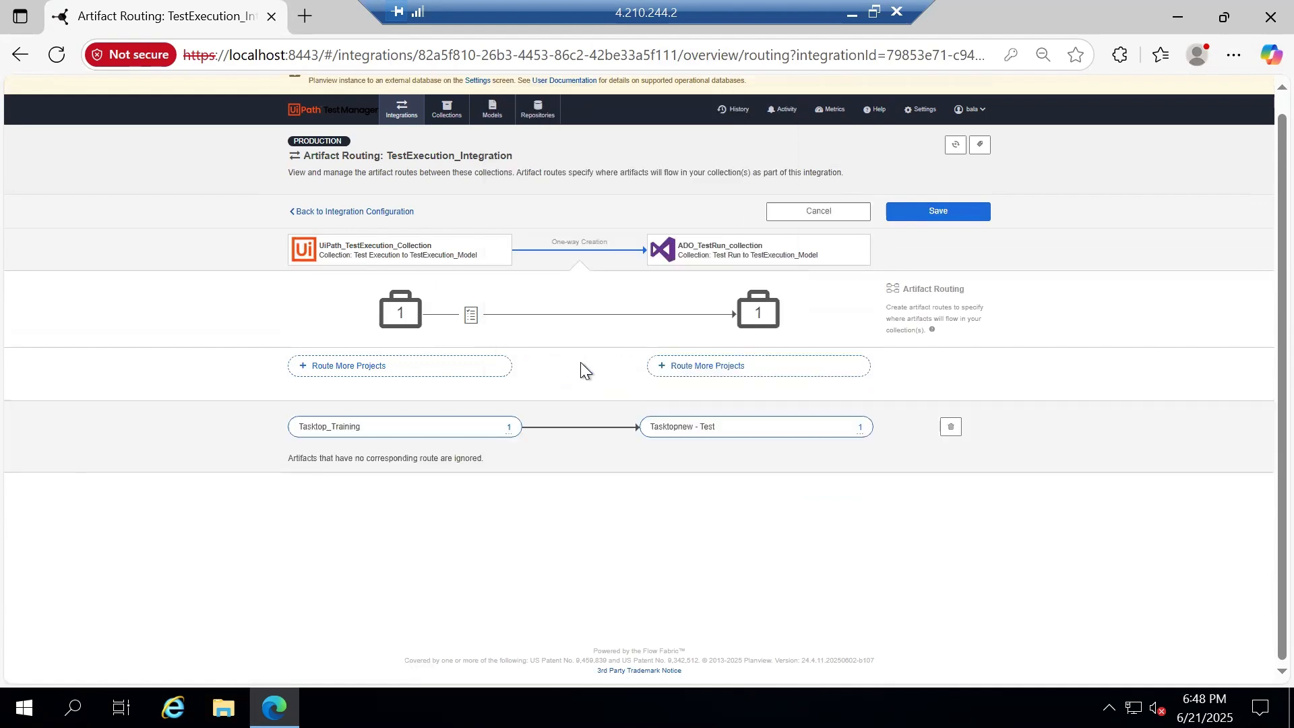
pyautogui.click(960, 217)
pyautogui.click(960, 213)
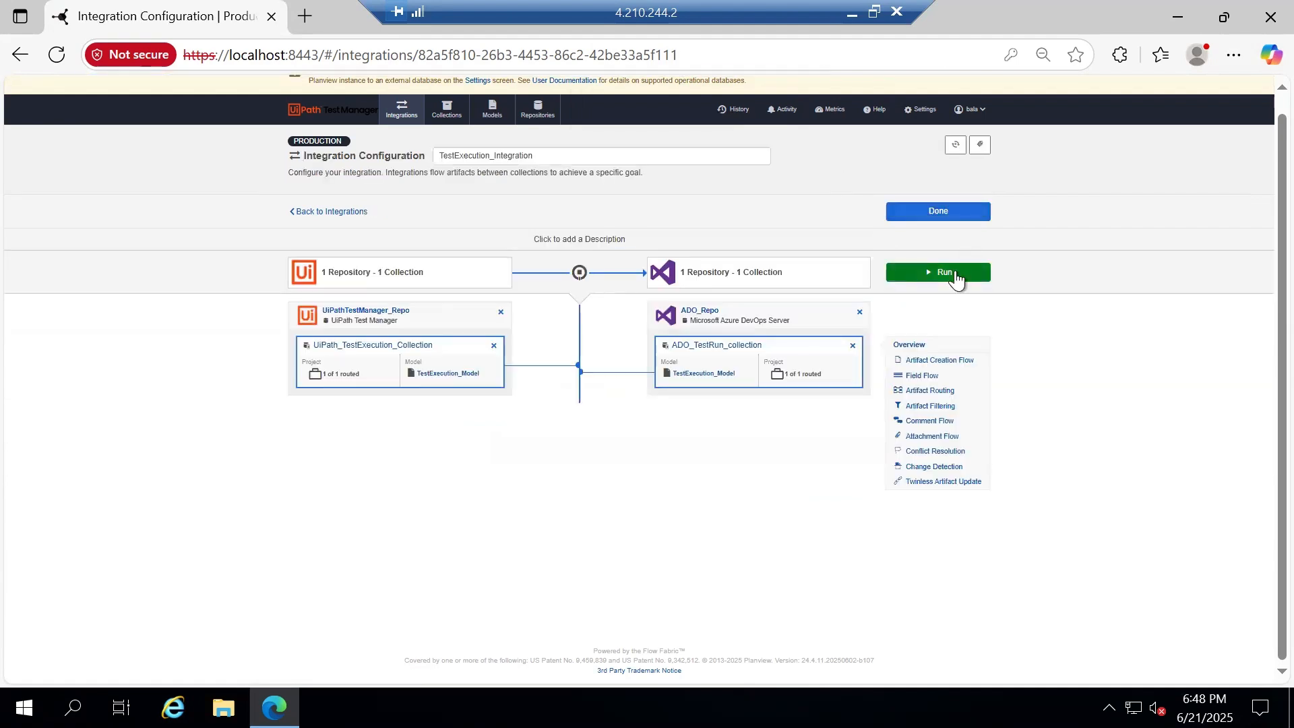
pyautogui.click(951, 273)
pyautogui.click(964, 217)
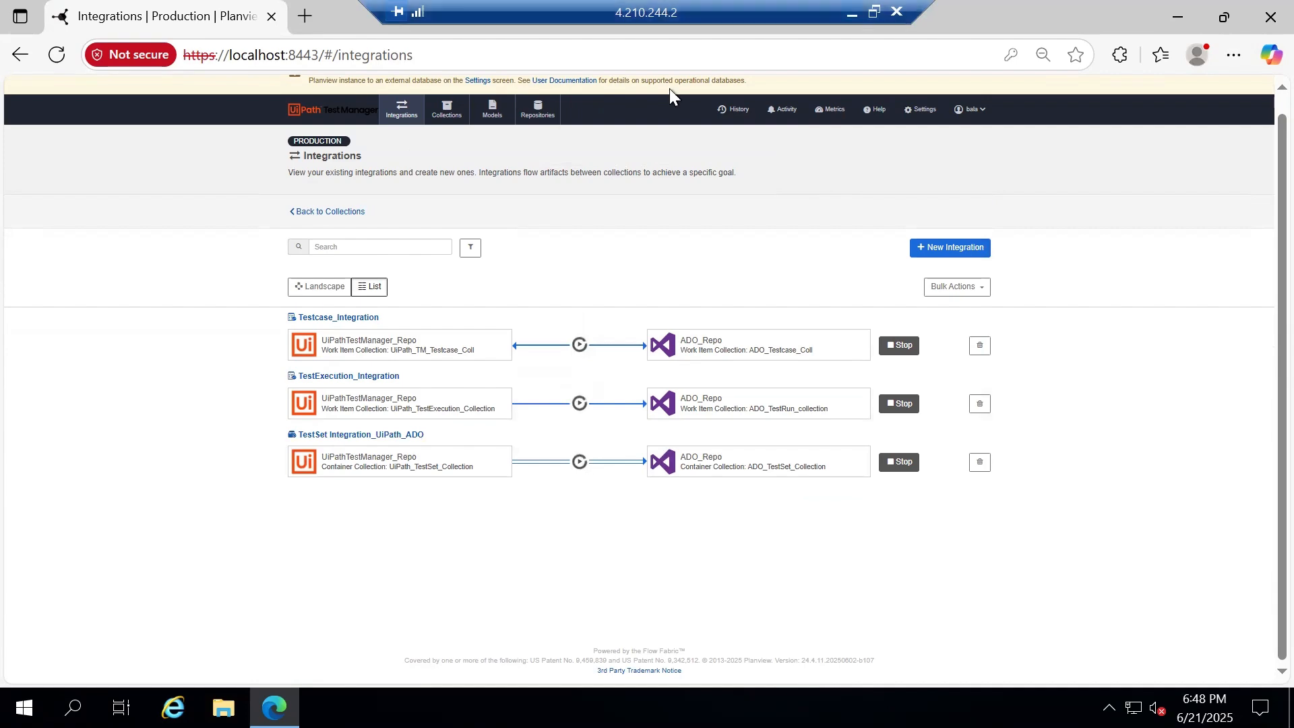
# Switch from the remote Planview Hub session to UiPath Test Manager and view the execution results of Tasktop_Training.
pyautogui.click(852, 12)
pyautogui.click(143, 12)
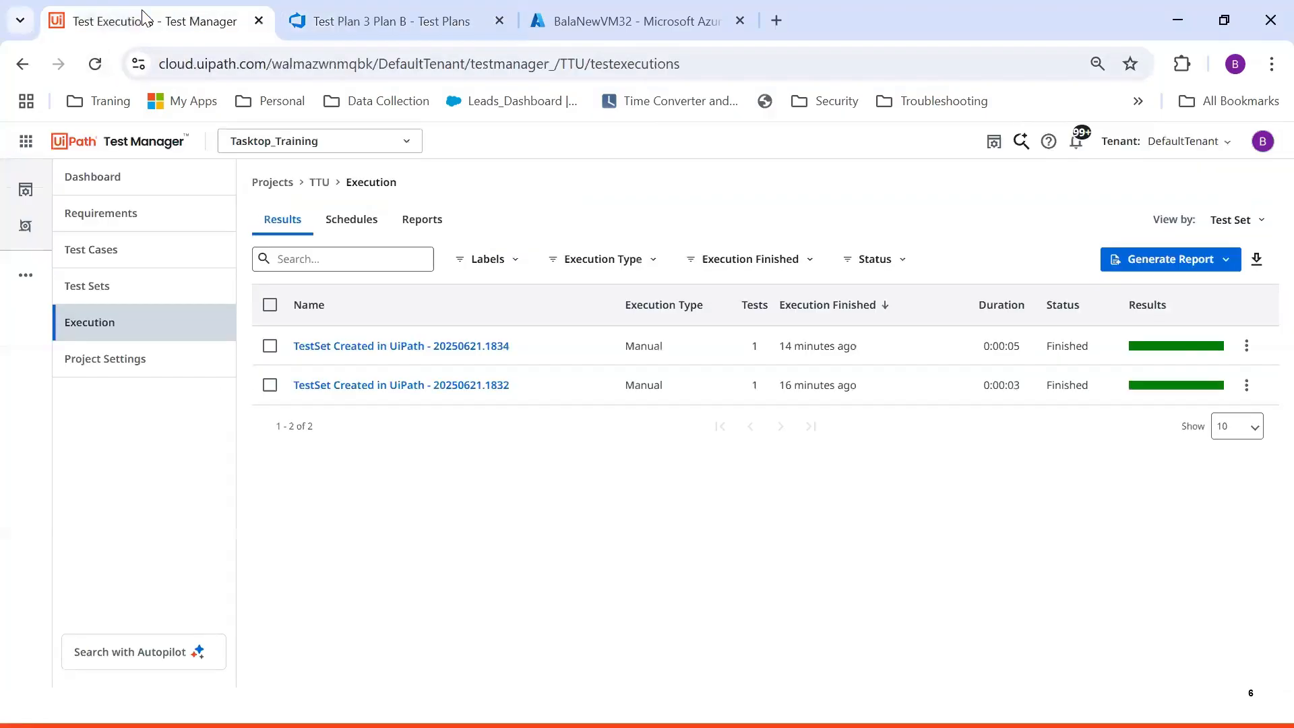
pyautogui.click(136, 355)
pyautogui.click(144, 323)
# Open the recent test runs in Azure DevOps and compare their titles with the executions listed in UiPath Test Manager.
pyautogui.hotkey('ctrl', 'Tab')
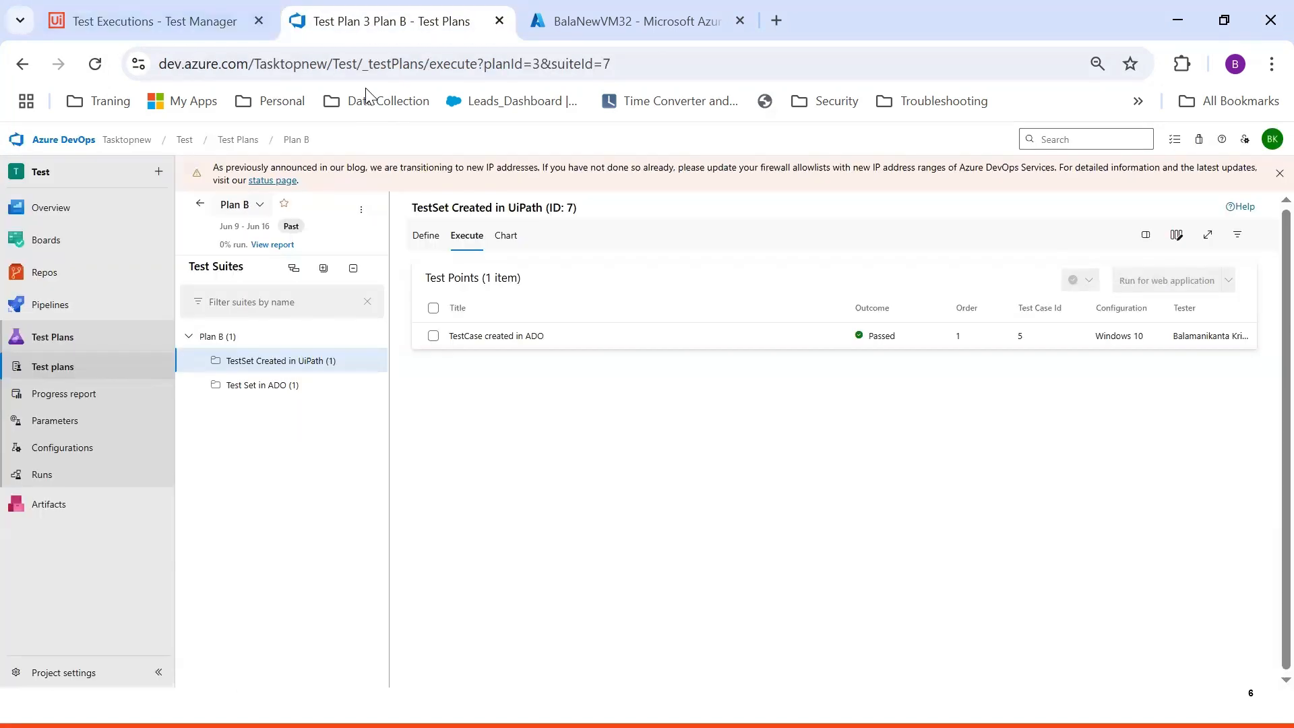
pyautogui.click(60, 480)
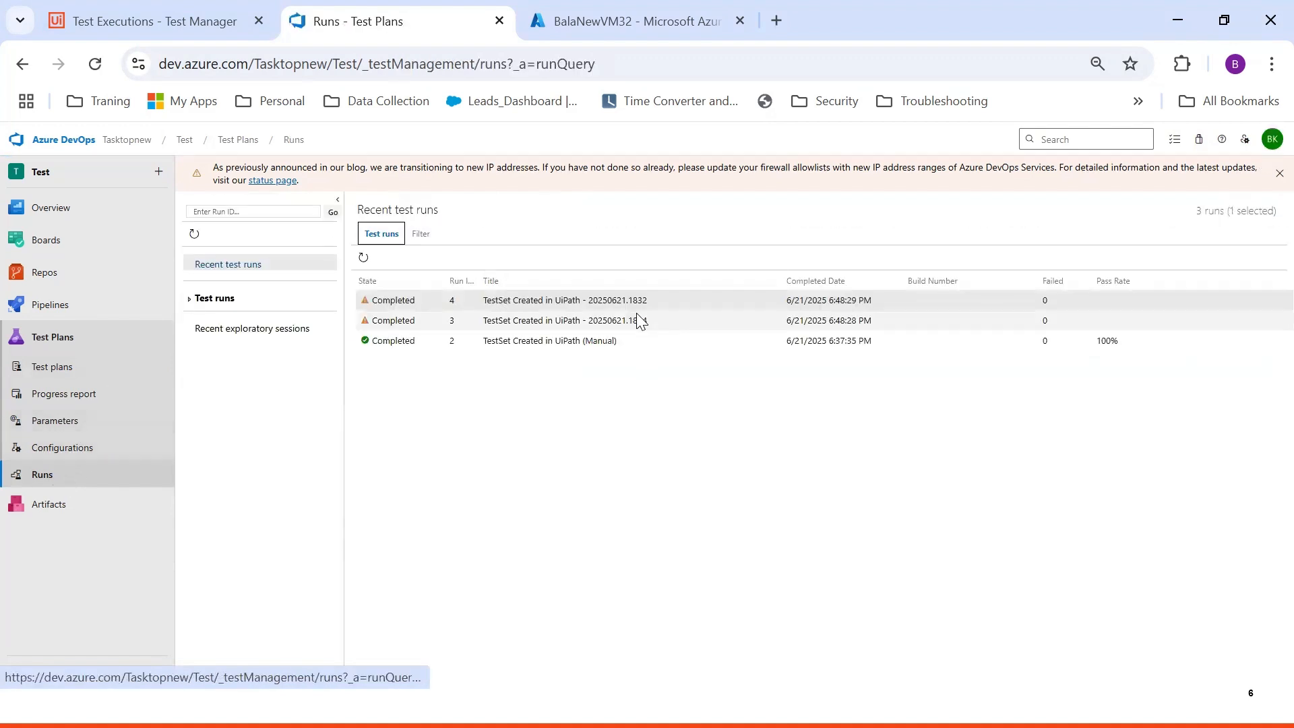
pyautogui.click(179, 19)
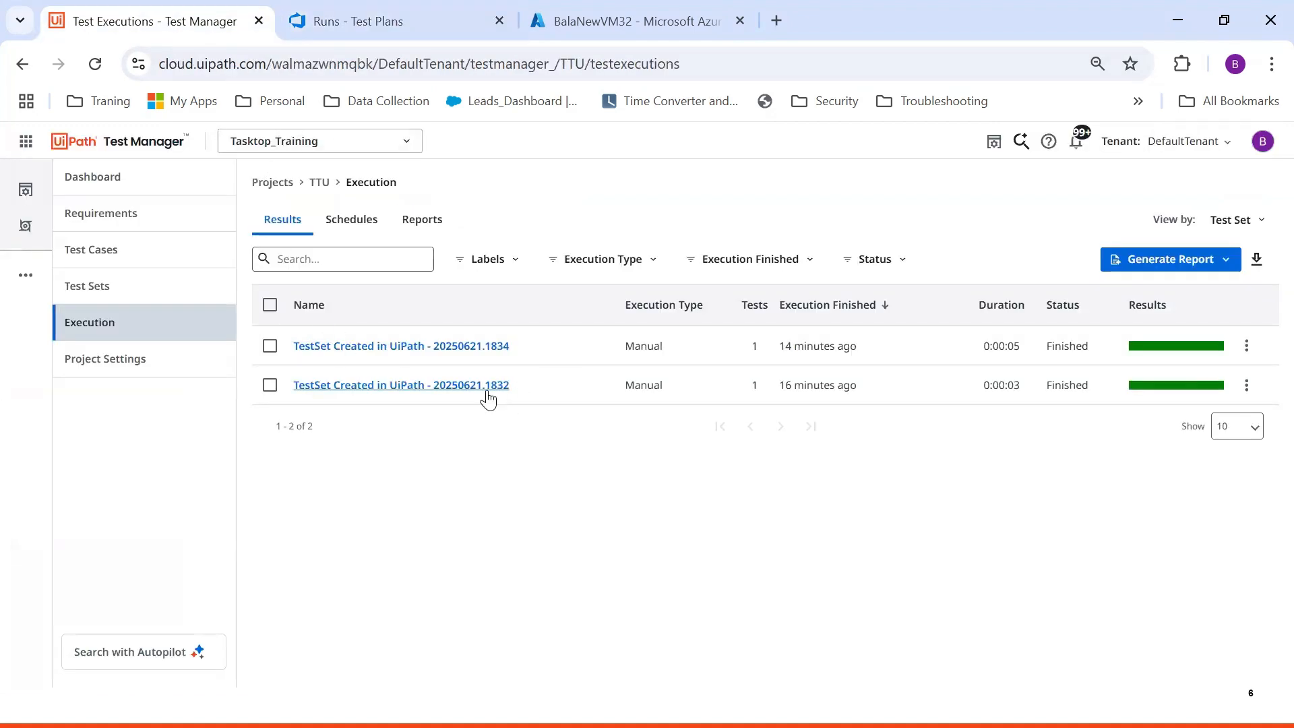
pyautogui.click(311, 32)
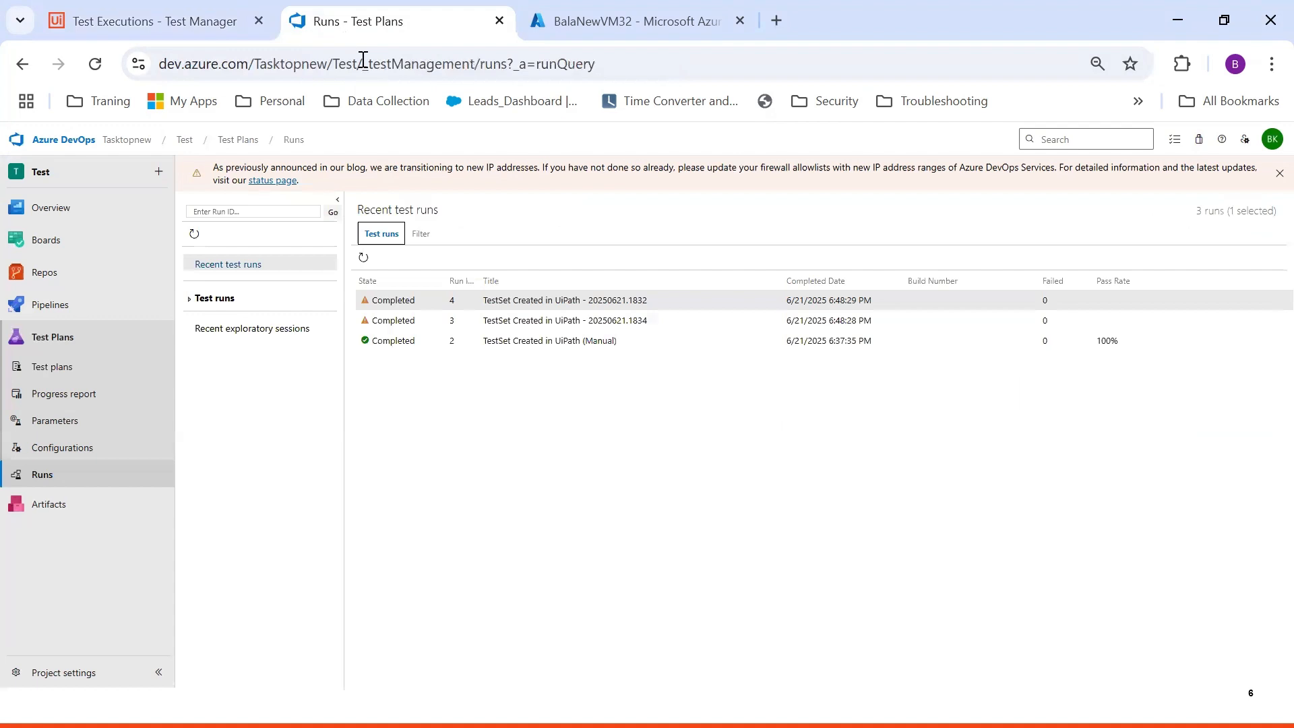
pyautogui.click(210, 22)
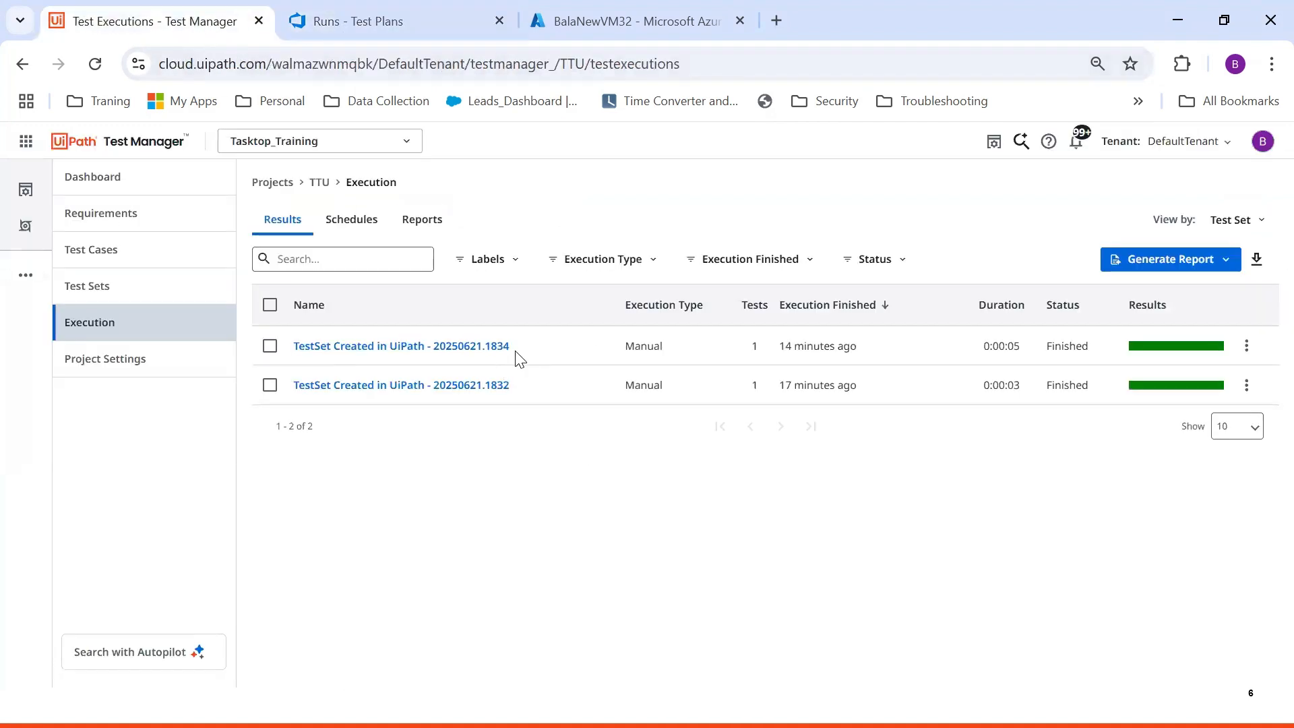
pyautogui.click(317, 21)
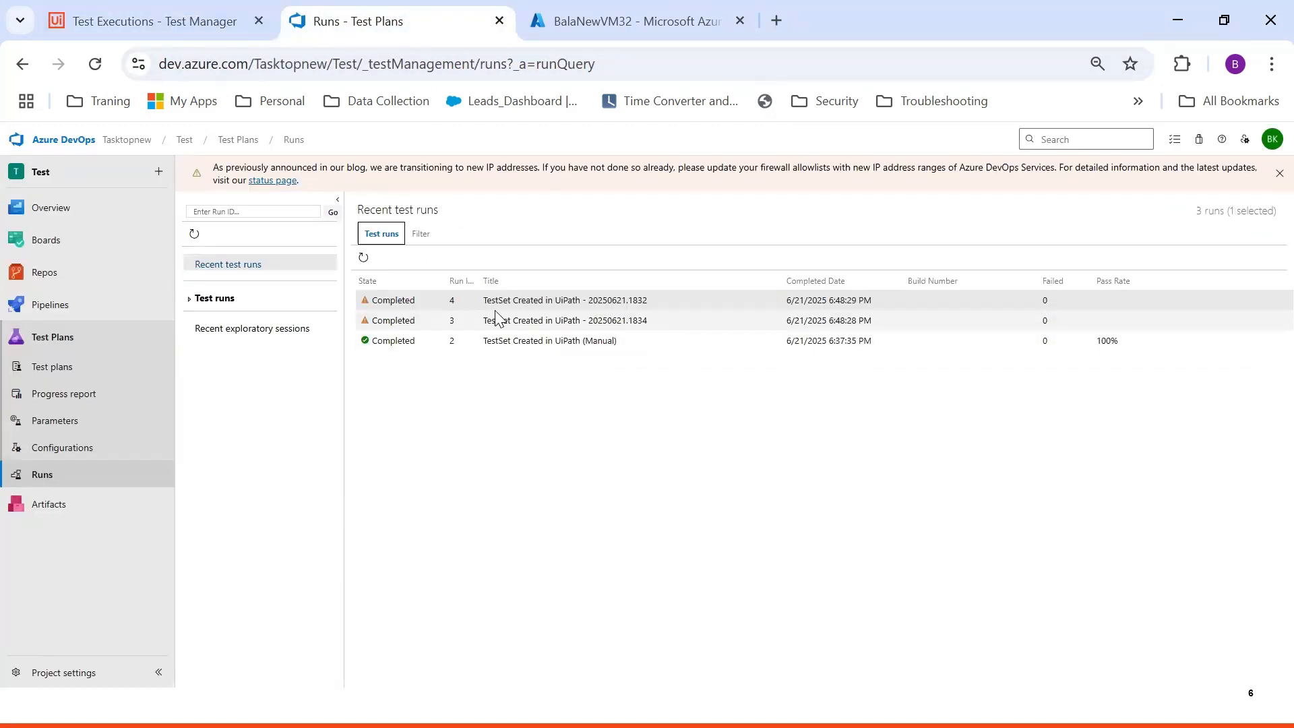
# Compare the Azure DevOps test results of run TestSet Created in UiPath - 20250621.1832 with the Test Manager results of execution 20250621.1834.
pyautogui.doubleClick(526, 298)
pyautogui.click(442, 236)
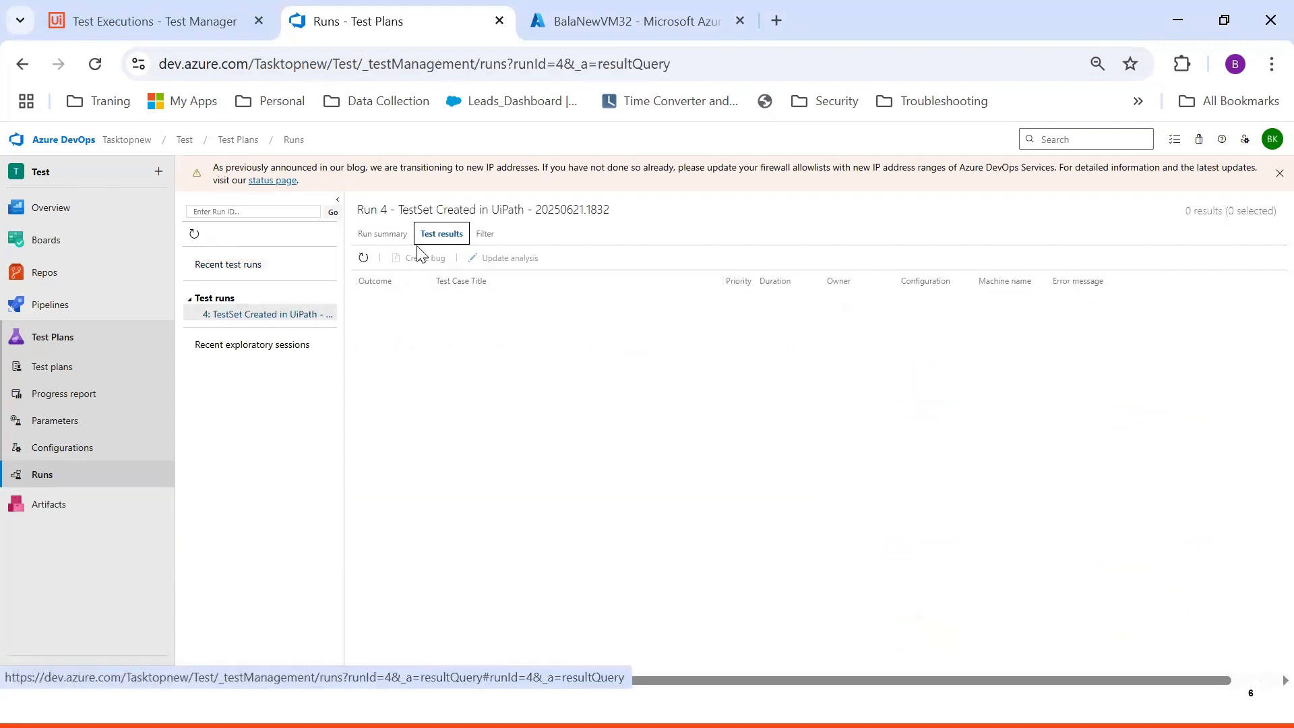
pyautogui.click(187, 23)
pyautogui.click(416, 345)
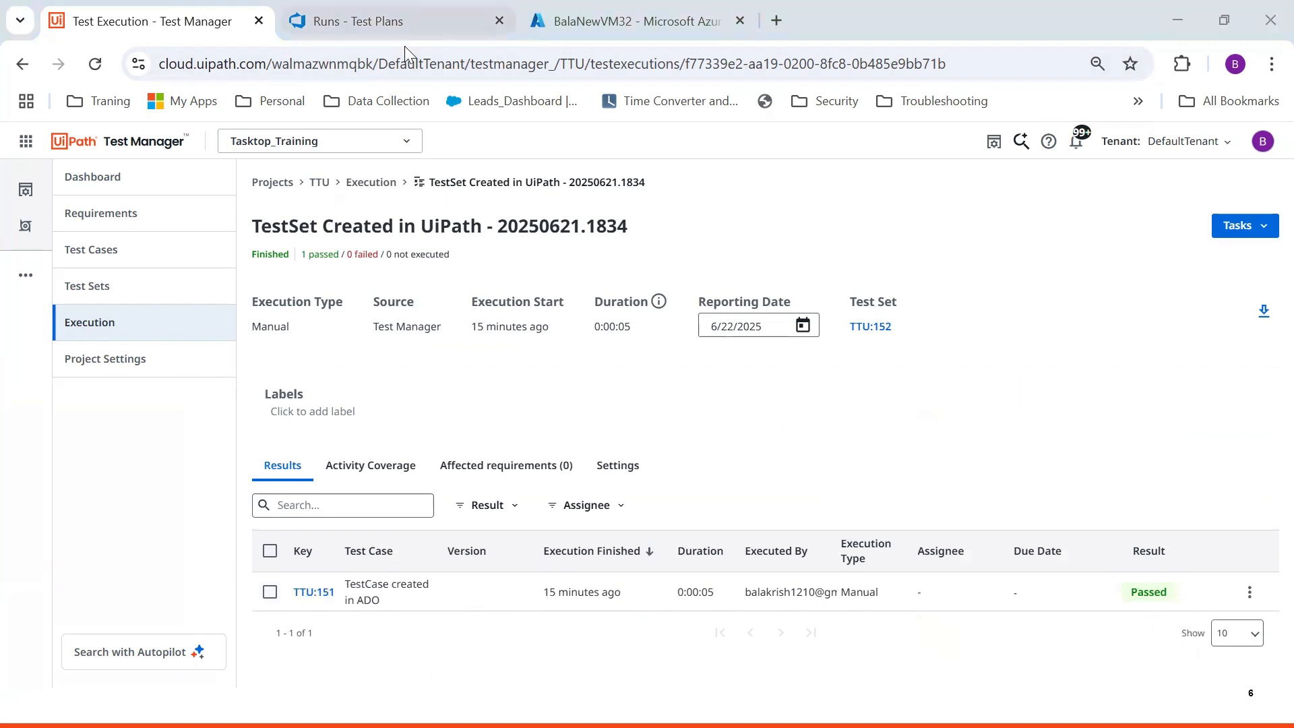
pyautogui.click(393, 28)
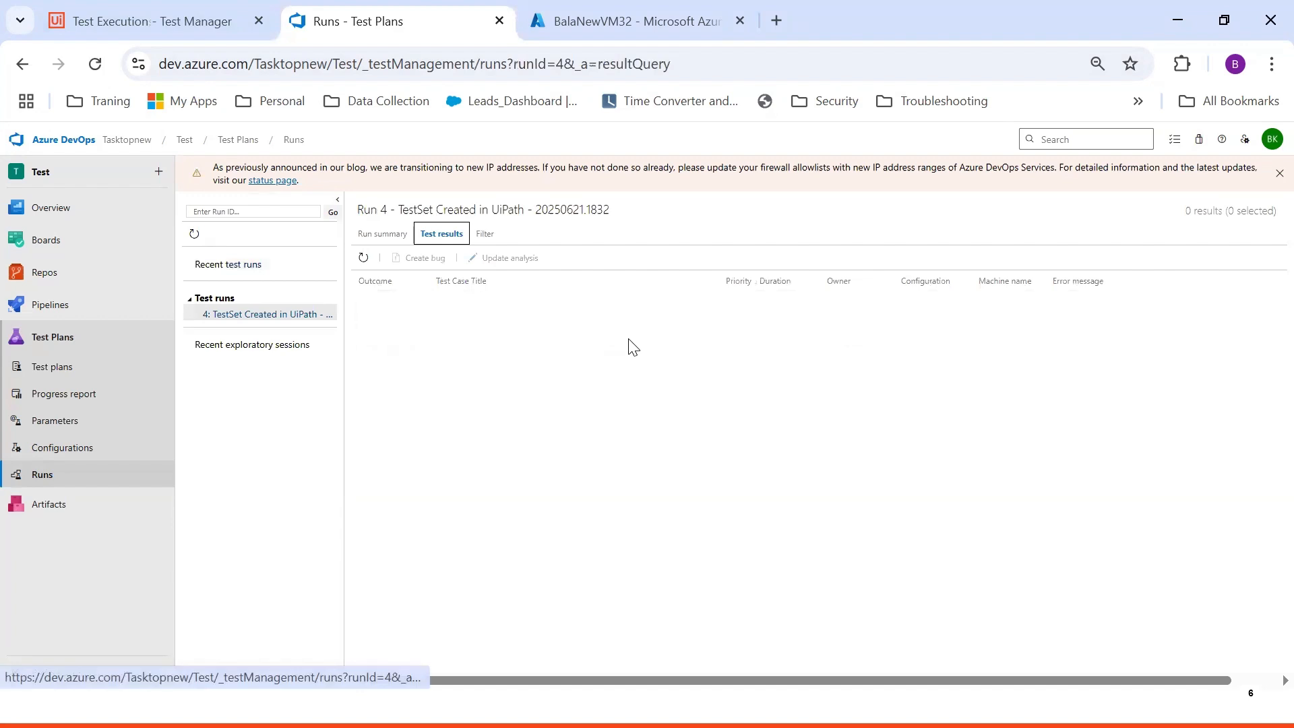